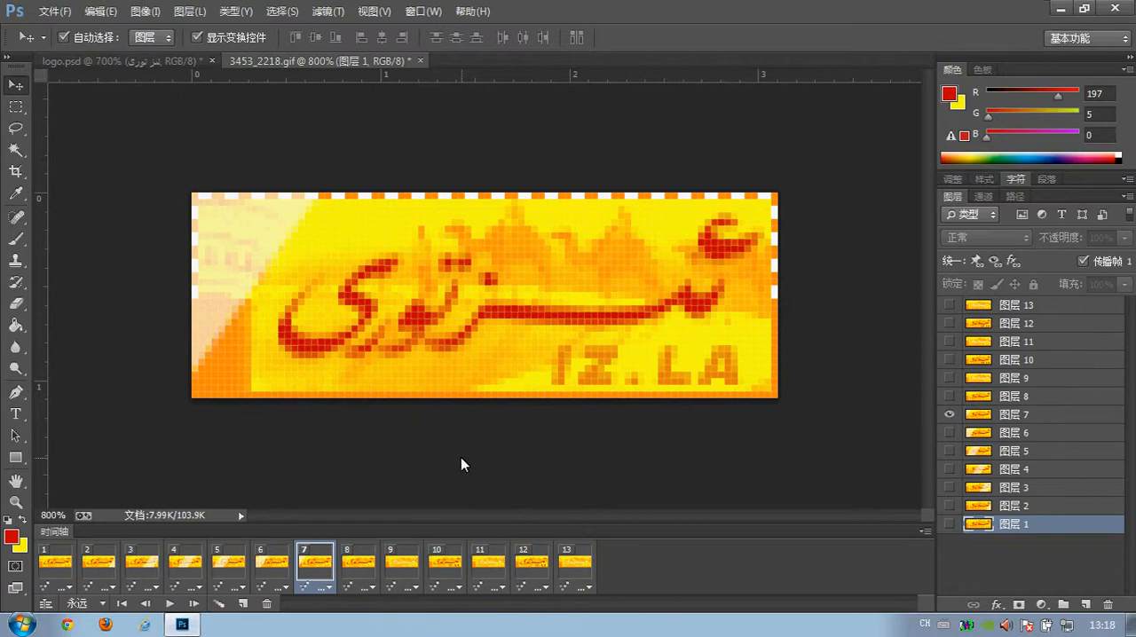
Examine the light-sweep frames and frame 9 in the animation of 3453_2218.gif.
click(182, 563)
click(148, 564)
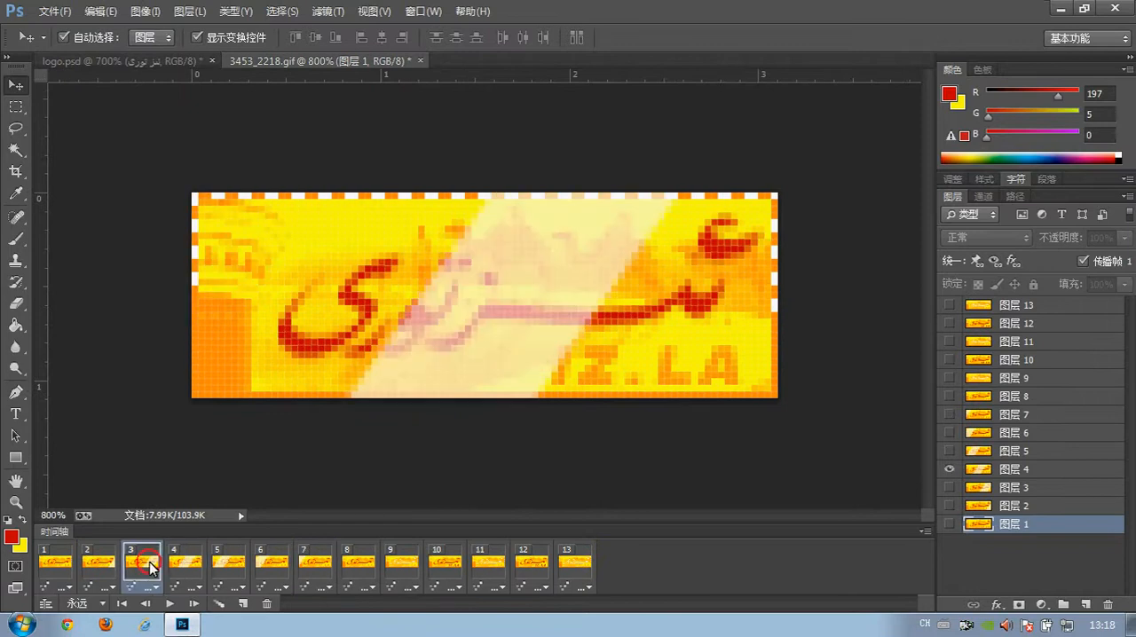
click(211, 561)
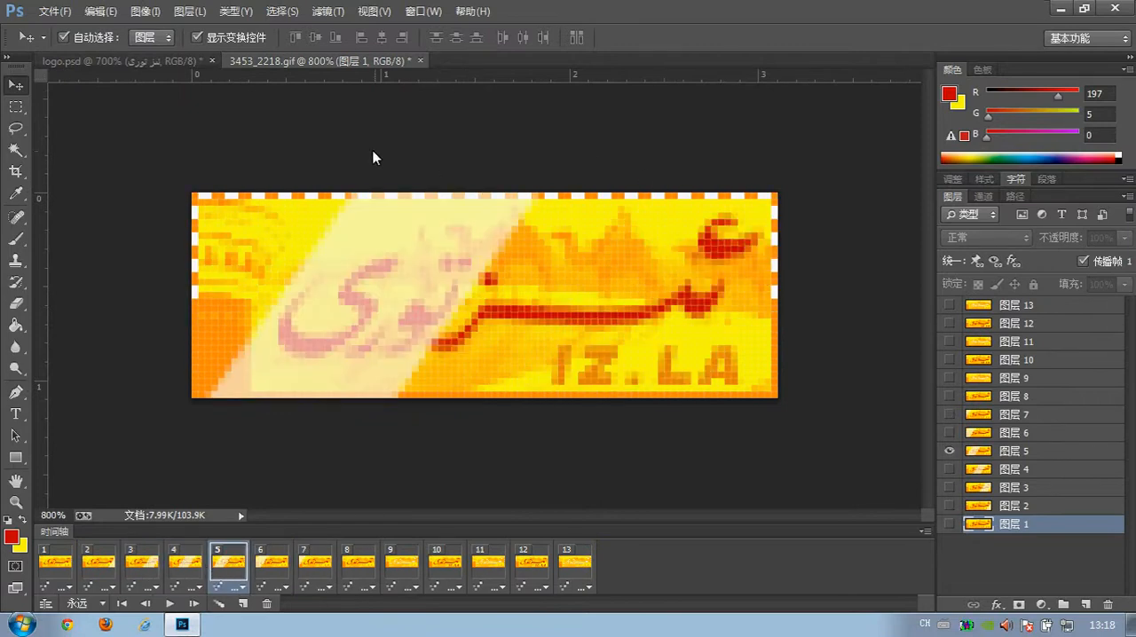
click(387, 561)
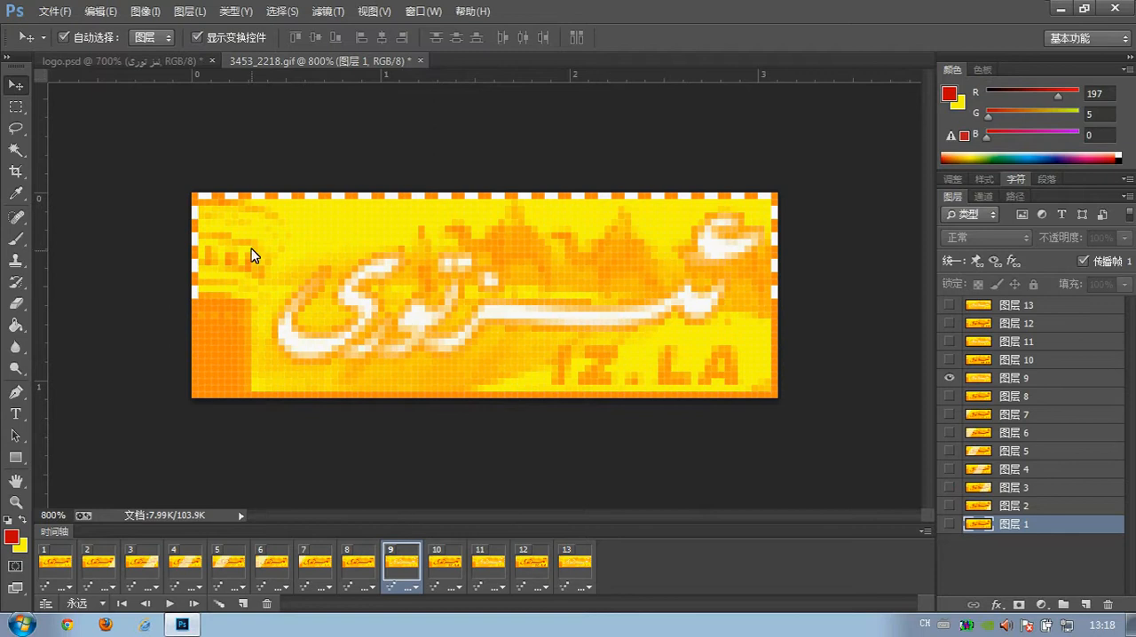
Add a new layer named aynak above the text layer in logo.psd.
click(156, 60)
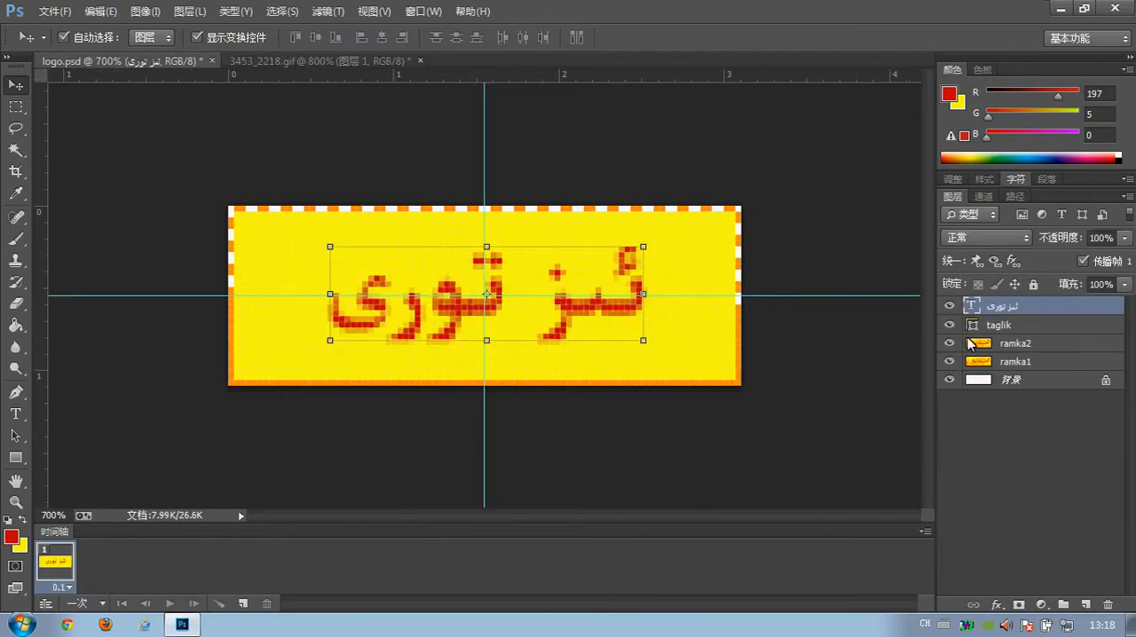
click(1089, 602)
double_click(1030, 304)
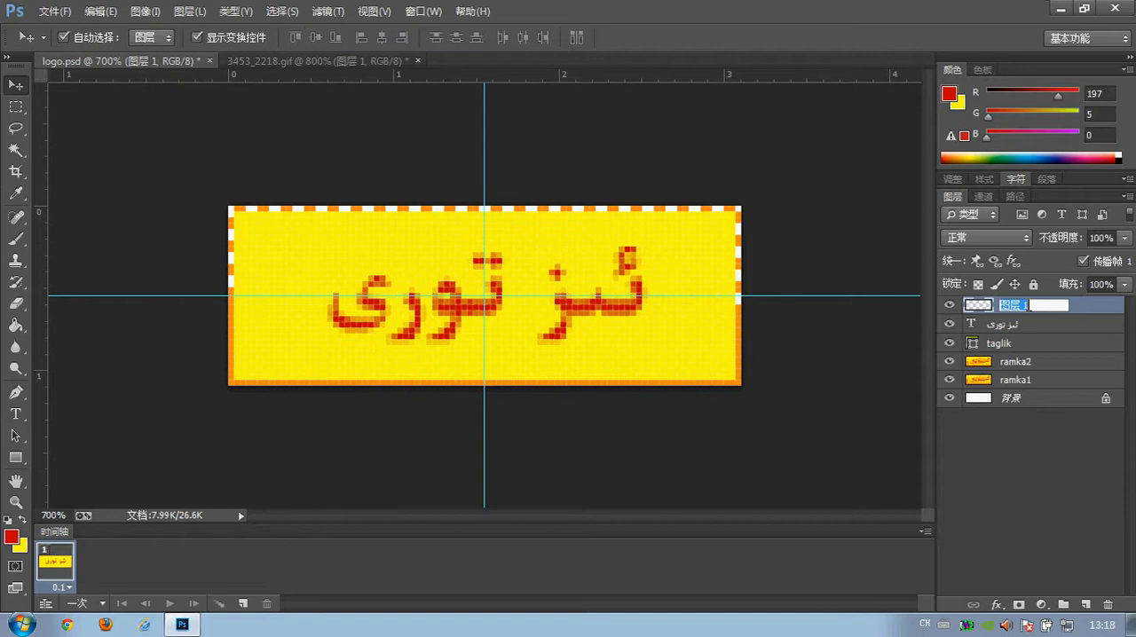
text(aynak)
key(Return)
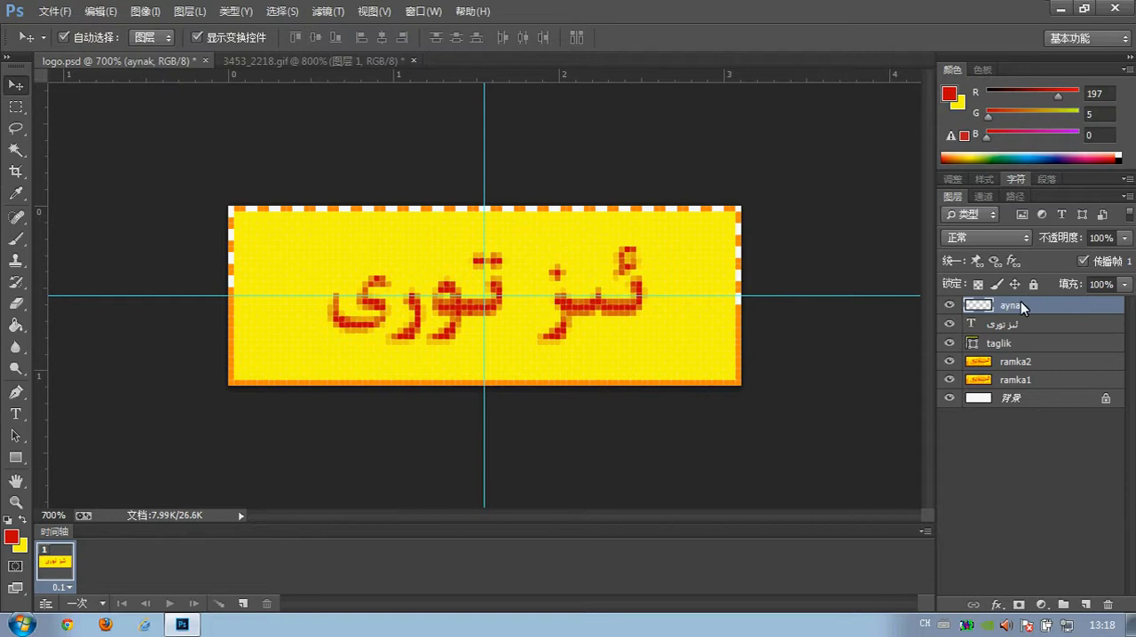
Draw a tall vertical rectangle about 14 by 65 pixels on the aynak layer, crossing the first letter on the logo's right side.
click(15, 457)
drag(608, 123, 680, 493)
click(15, 85)
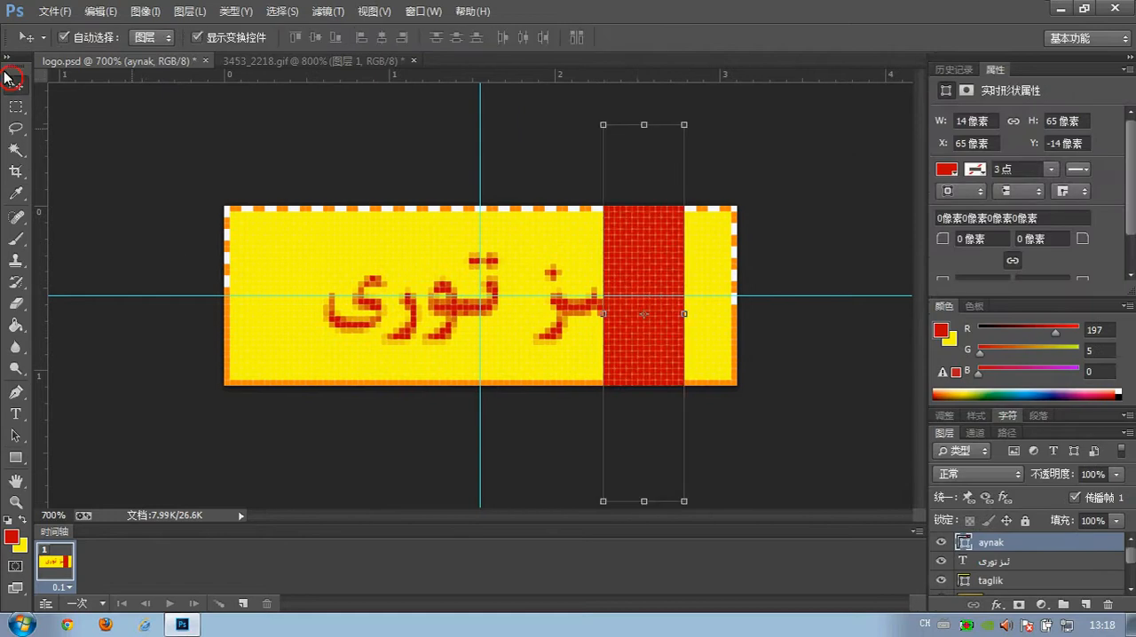
Fill the aynak rectangle with white and set its layer opacity to 50%.
click(947, 168)
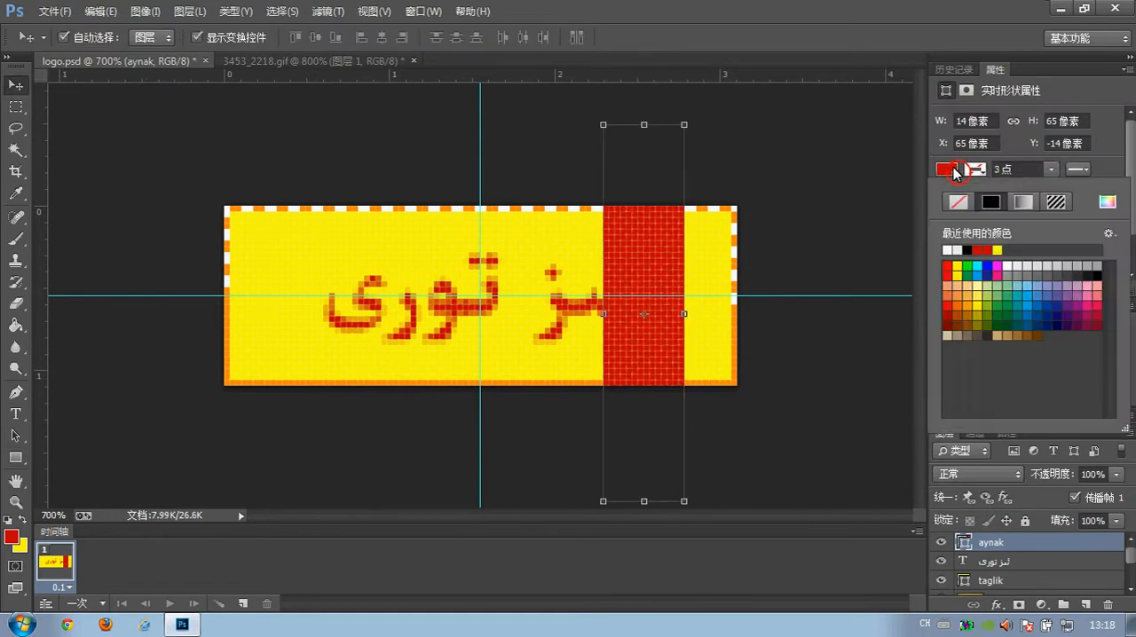
click(947, 250)
click(1100, 475)
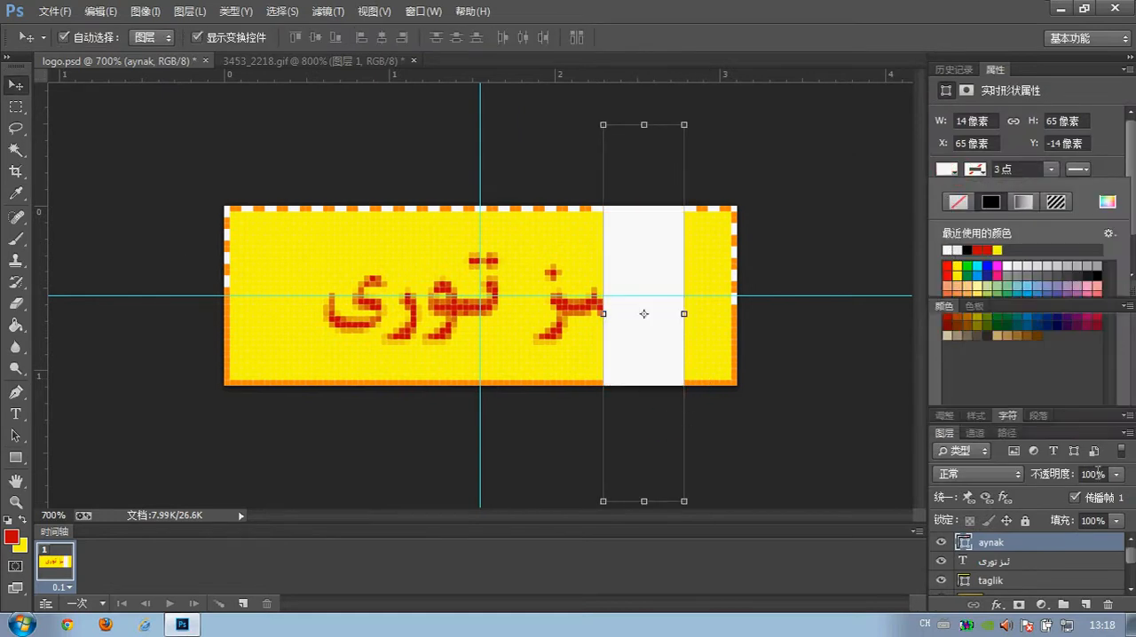
text(5)
key(Return)
text(0)
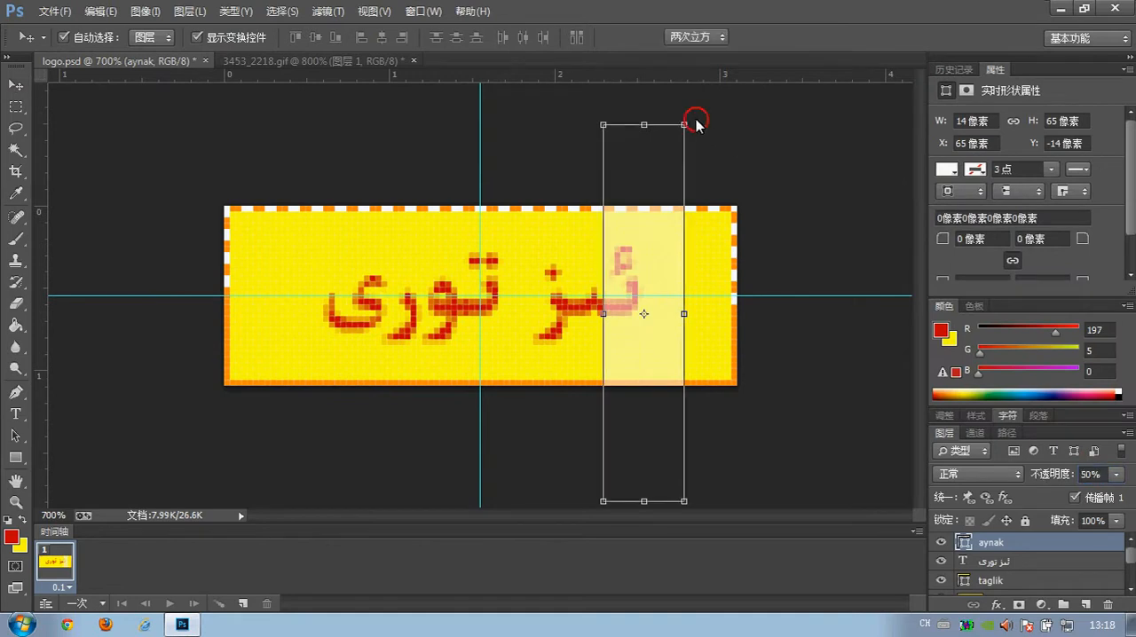
Rotate the translucent white strip about 30° clockwise and move it off the canvas past the logo's right edge.
drag(690, 115, 775, 173)
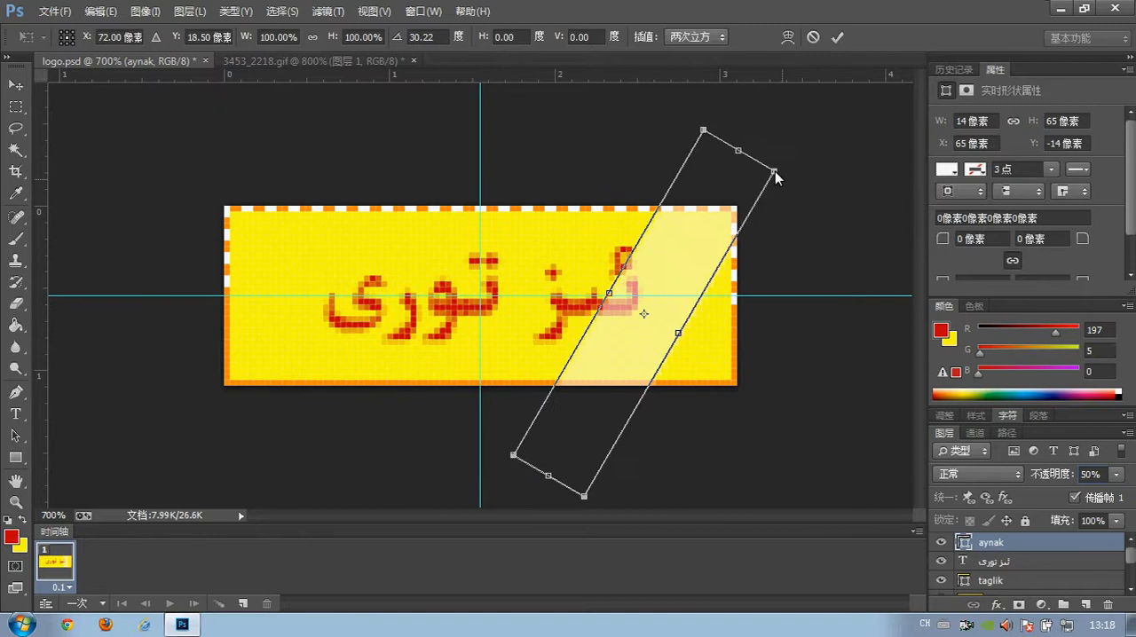
click(16, 85)
click(484, 245)
drag(666, 287, 839, 284)
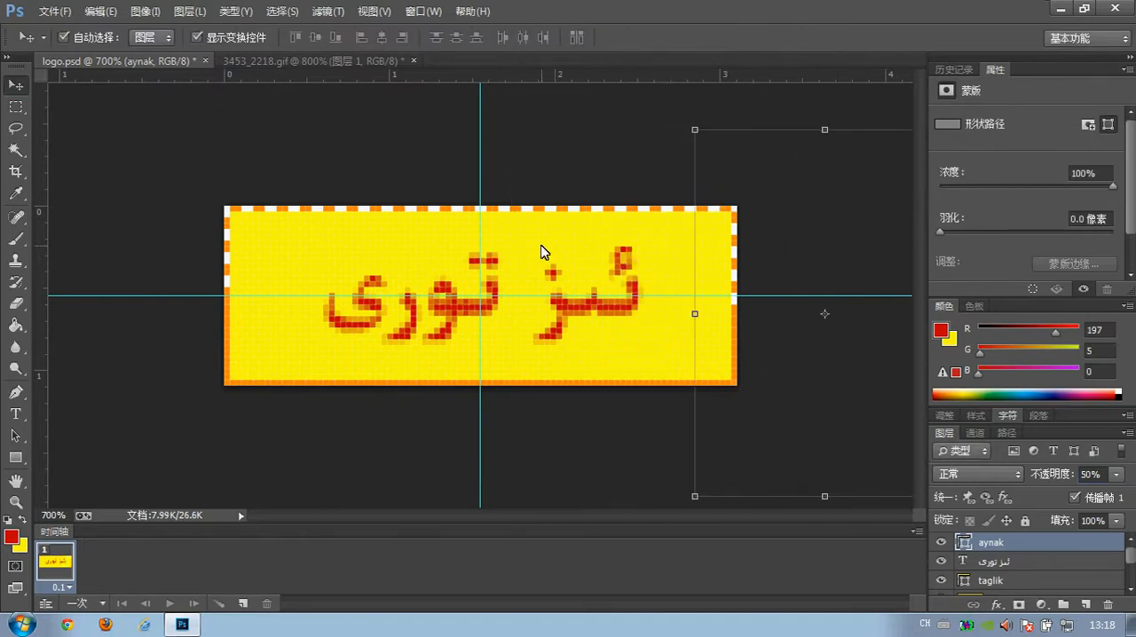
Clear the layer selection and close the shape properties display.
click(551, 158)
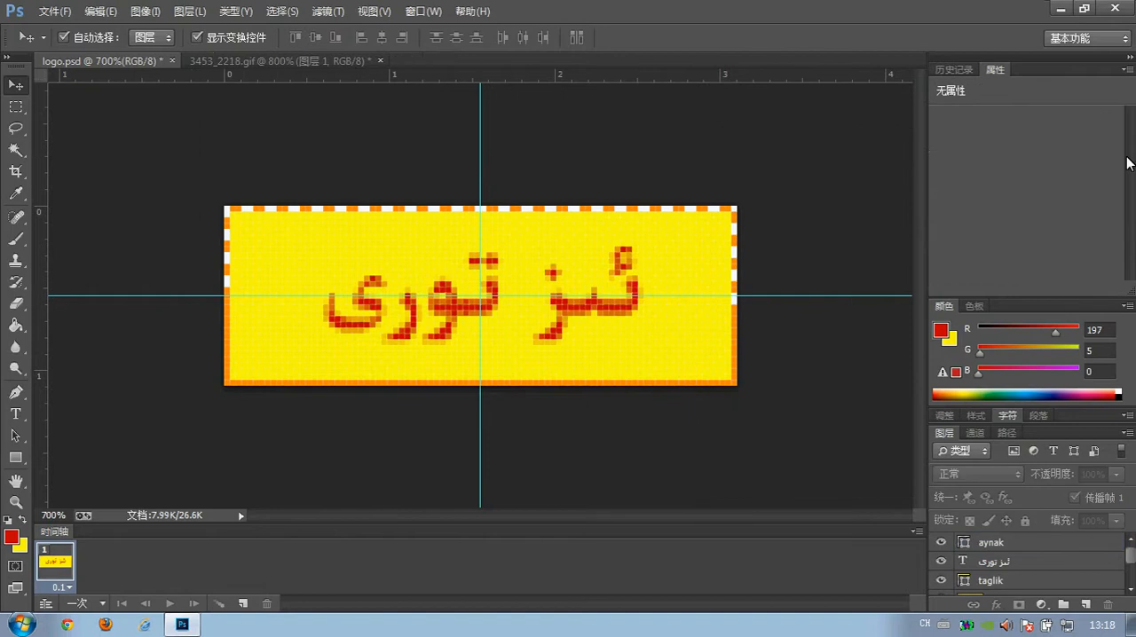
click(1127, 69)
click(1117, 95)
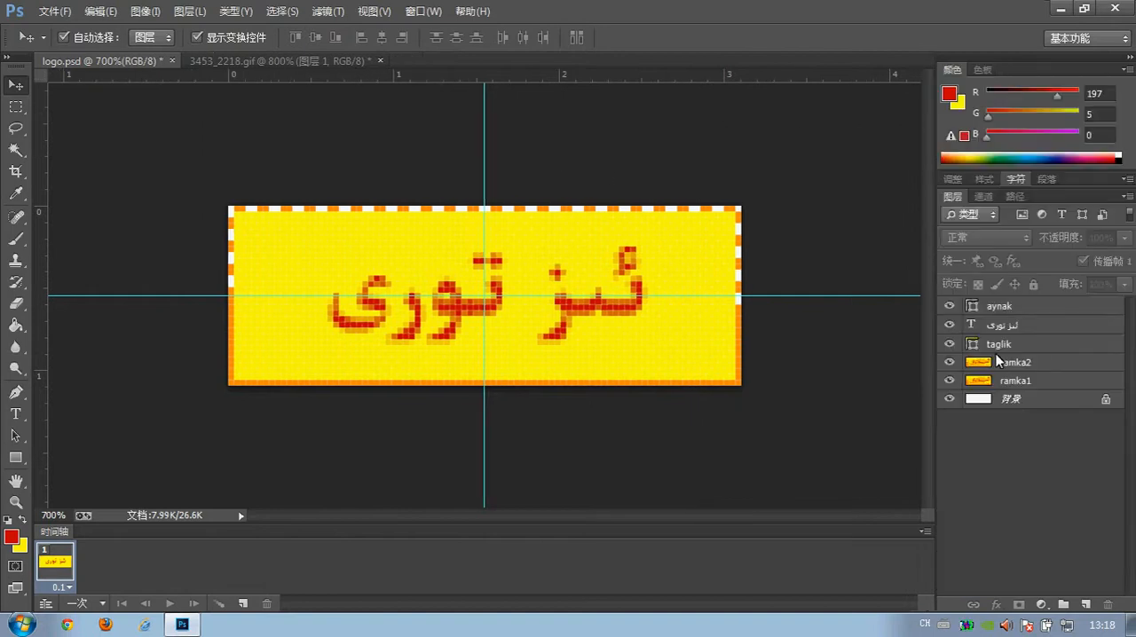
Duplicate the ئىز تورى text layer and rename the copy by replacing its copy suffix with 2.
click(1001, 328)
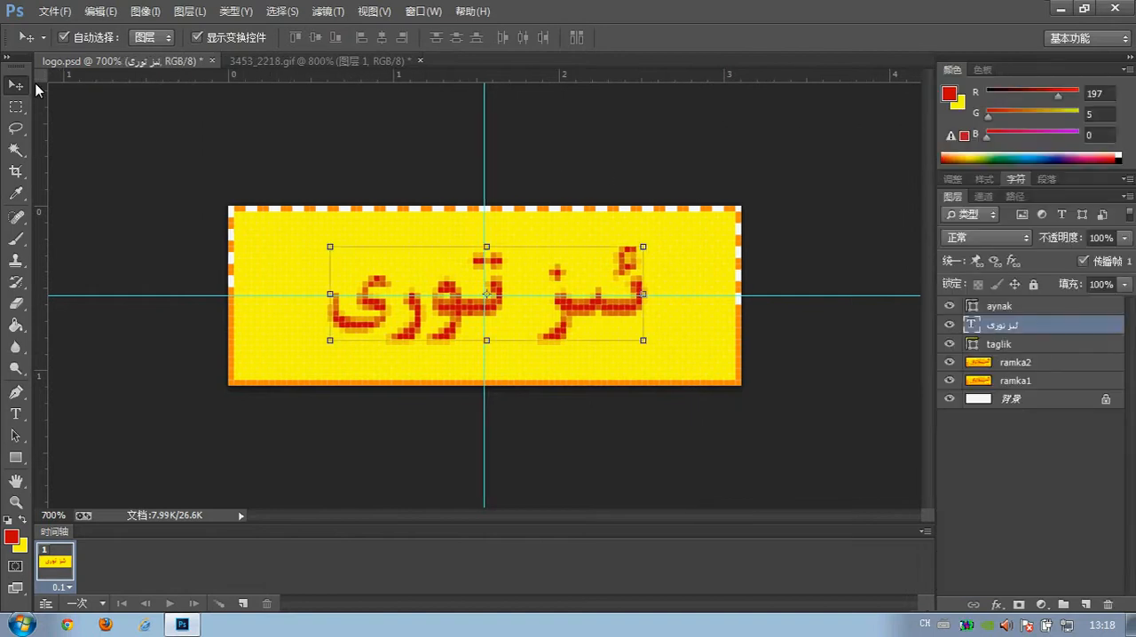
click(188, 10)
click(222, 46)
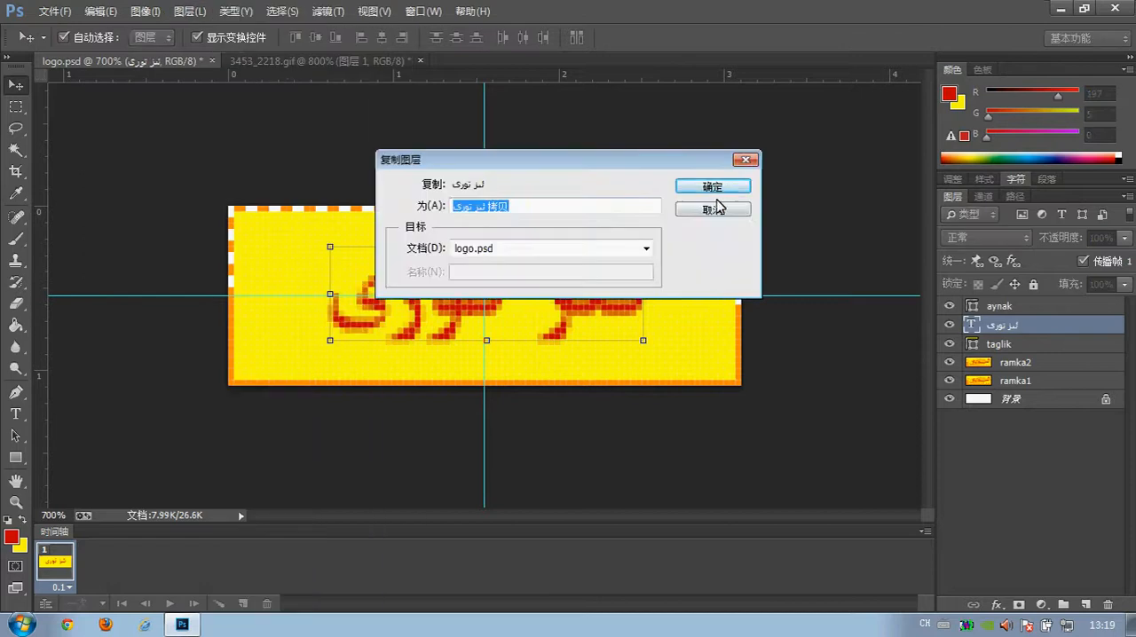
click(717, 188)
double_click(1034, 329)
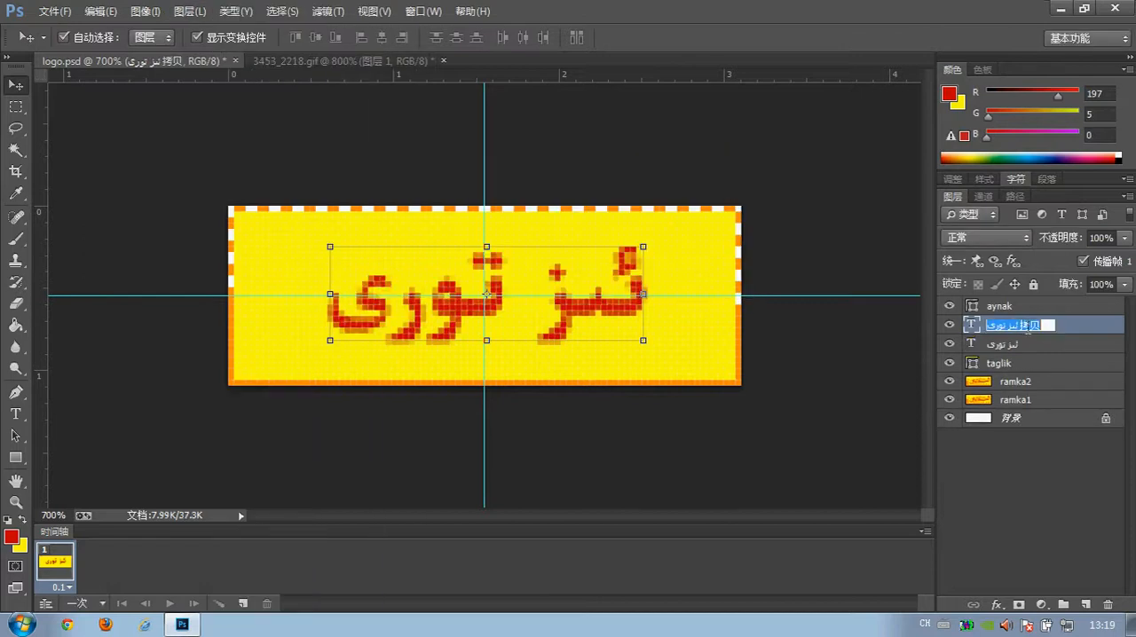
drag(1024, 326, 1045, 328)
text(2)
key(Return)
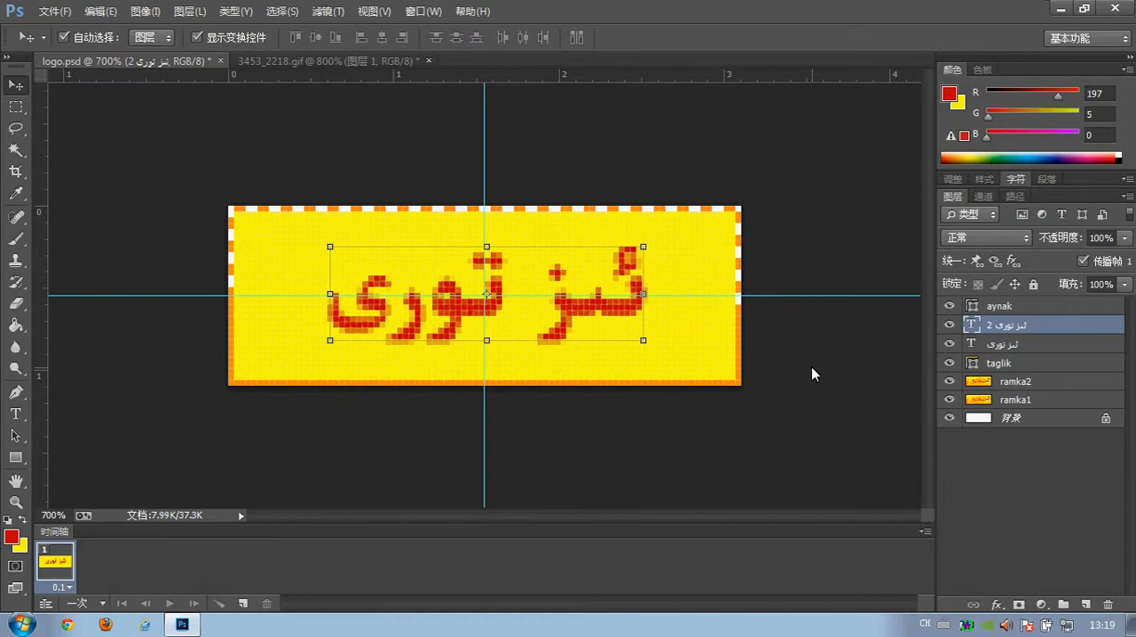
Check the lettering in frame 9 of 3453_2218.gif and set the duplicated logo.psd text layer's colour to white.
click(282, 61)
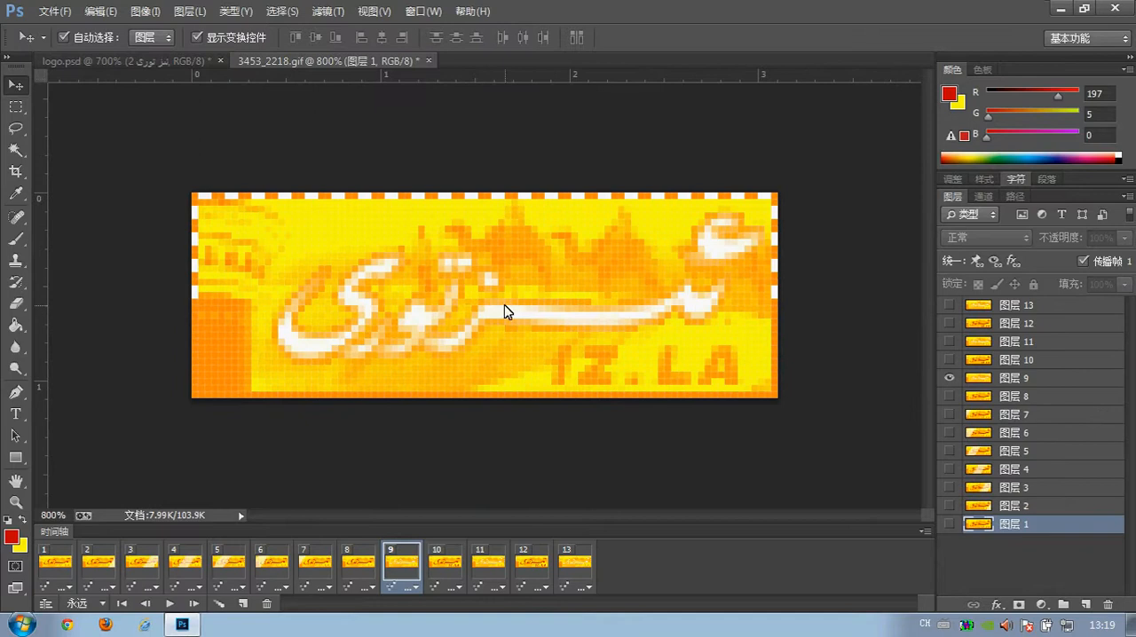
click(125, 61)
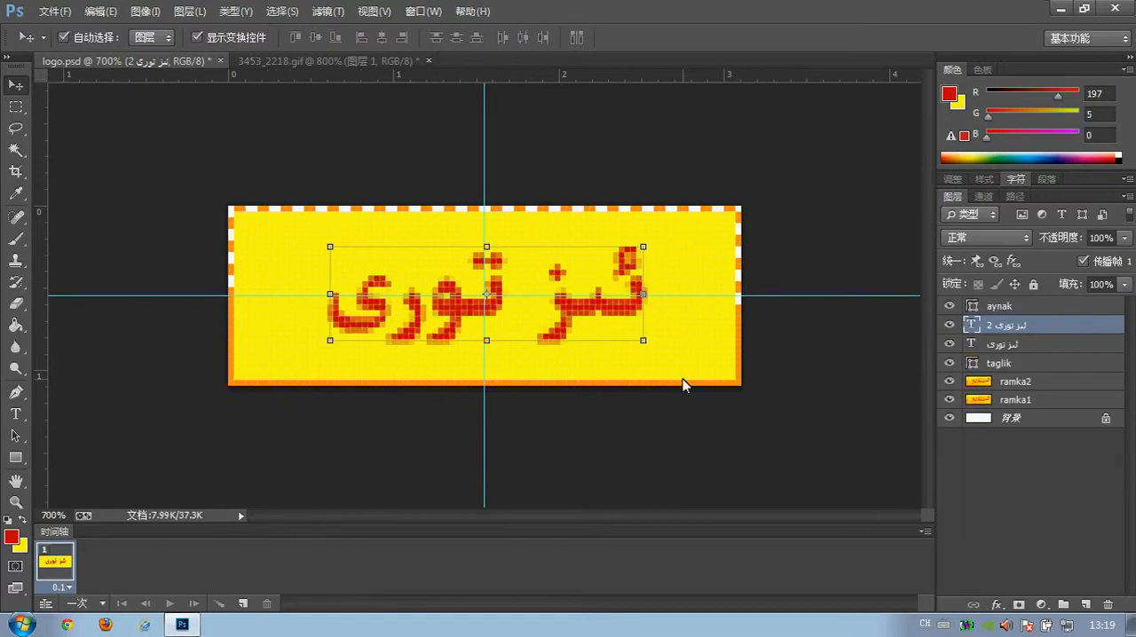
click(277, 61)
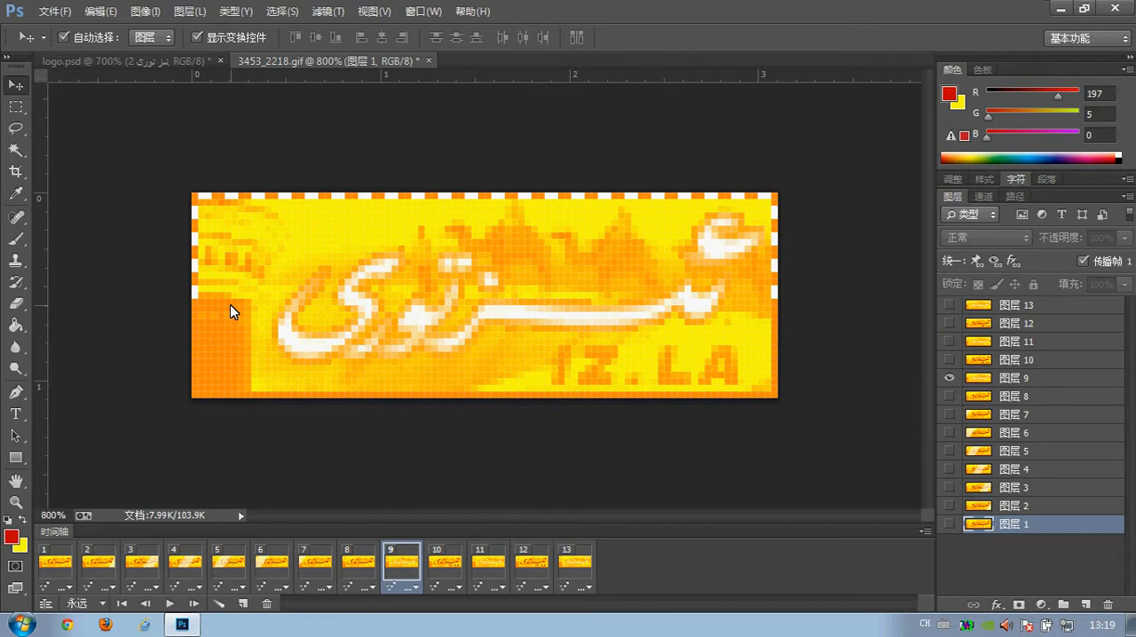
click(155, 69)
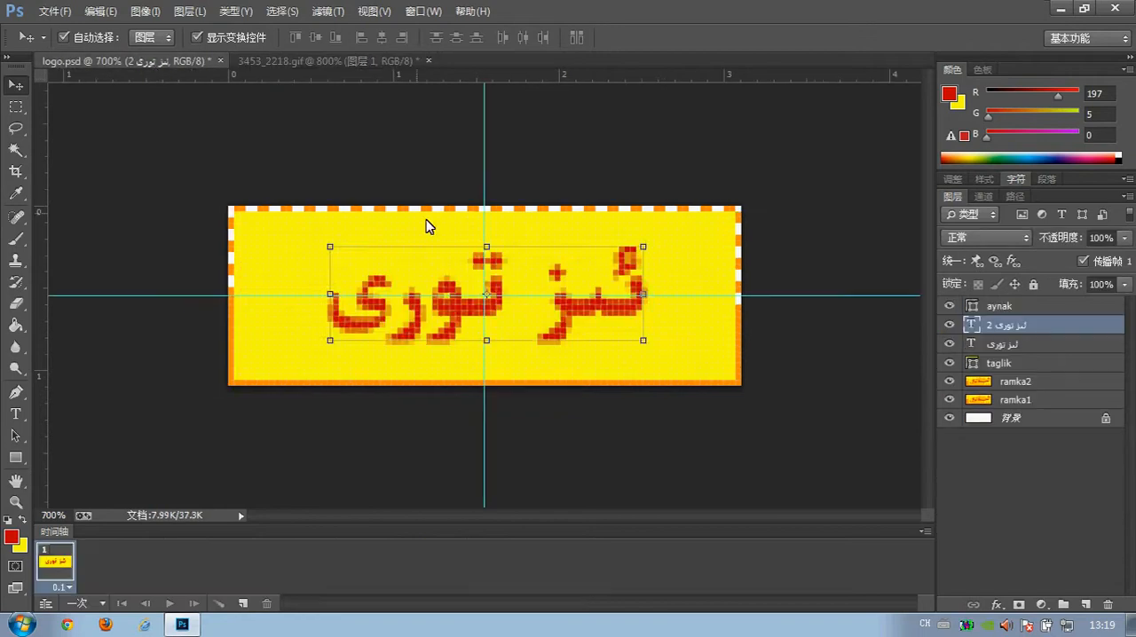
click(15, 414)
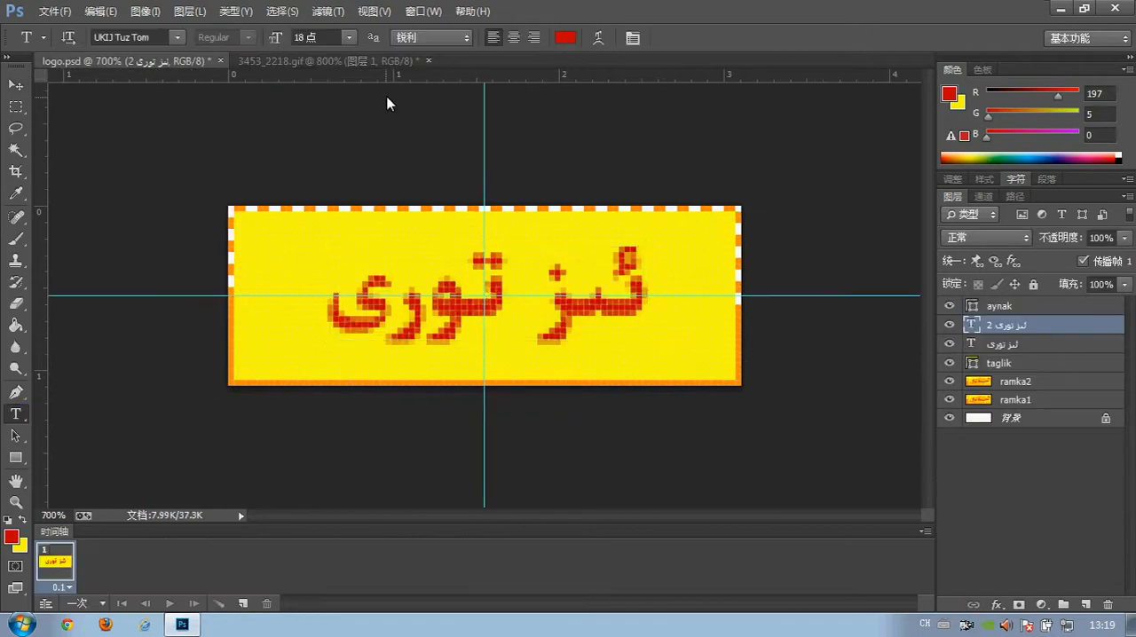
click(563, 39)
click(146, 394)
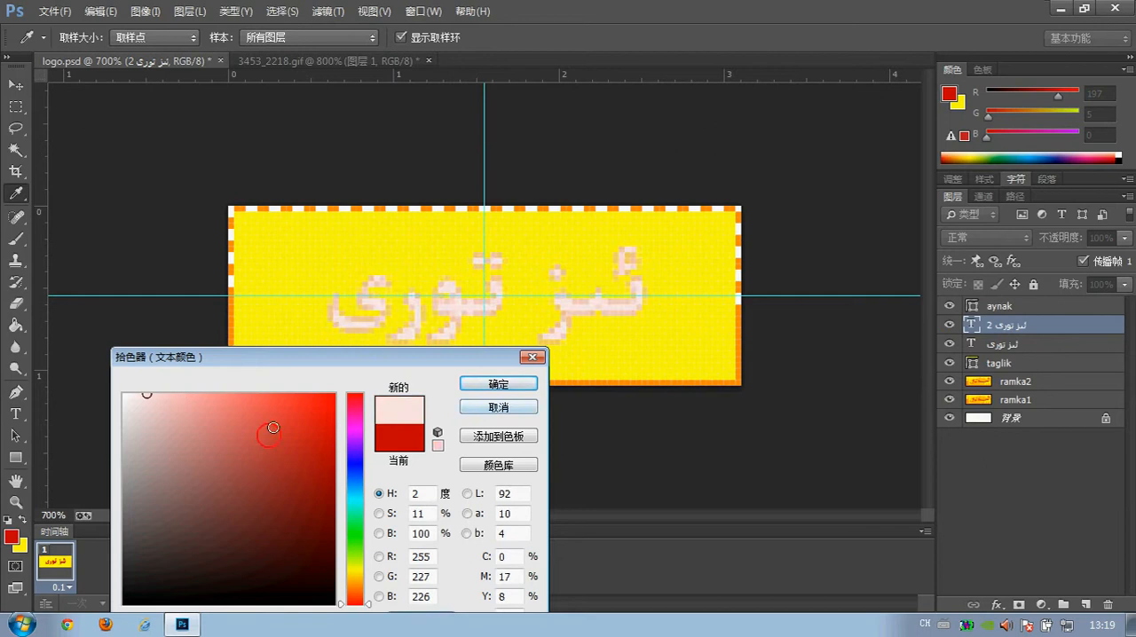
click(122, 395)
click(479, 385)
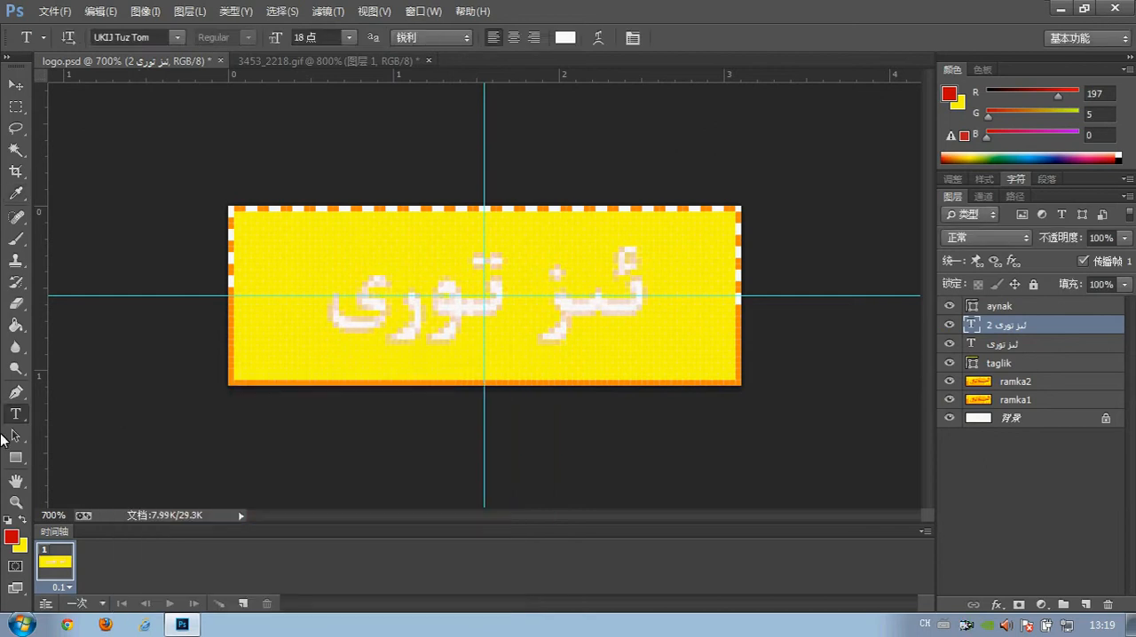
Hide the original red text layer and inspect the white copy at several magnifications.
click(16, 503)
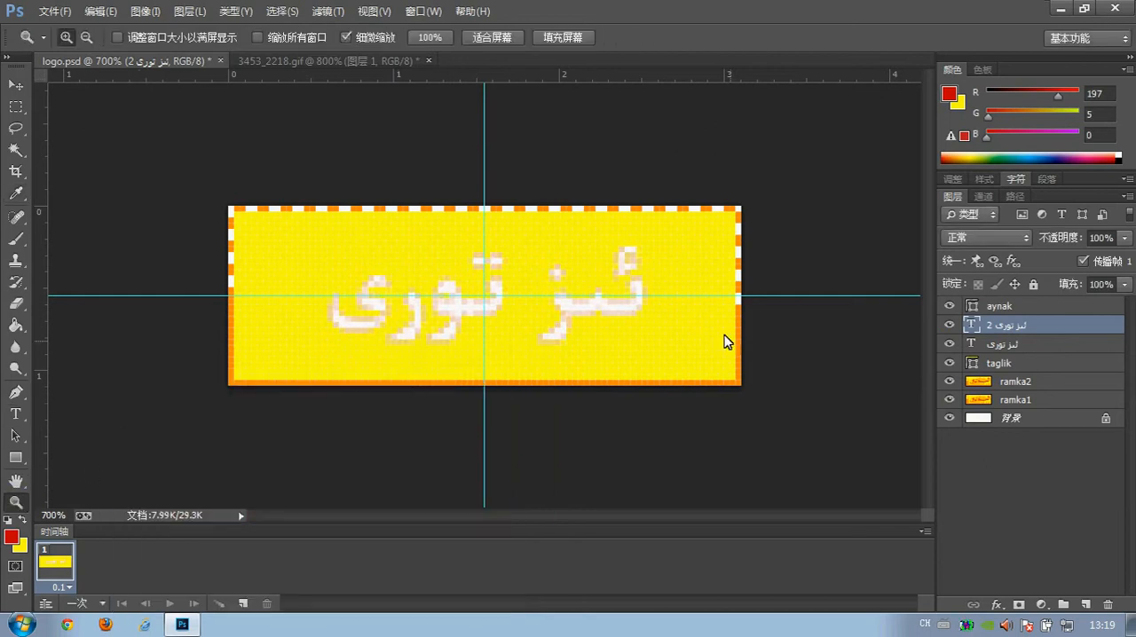
click(949, 345)
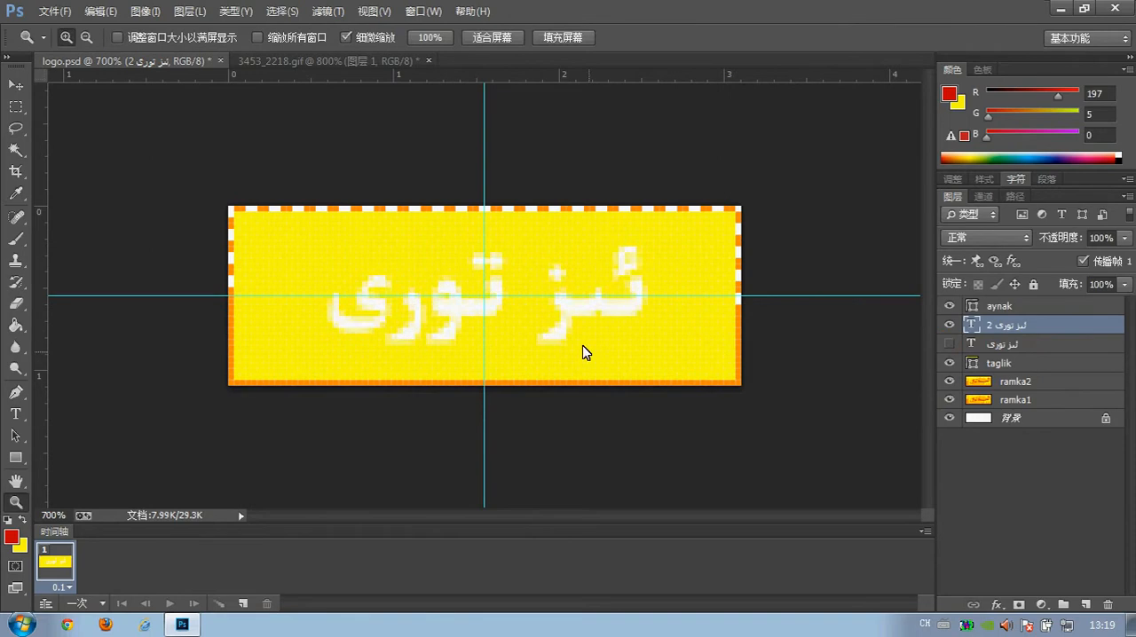
alt+click(485, 299)
alt+click(518, 302)
alt+click(517, 302)
alt+click(512, 306)
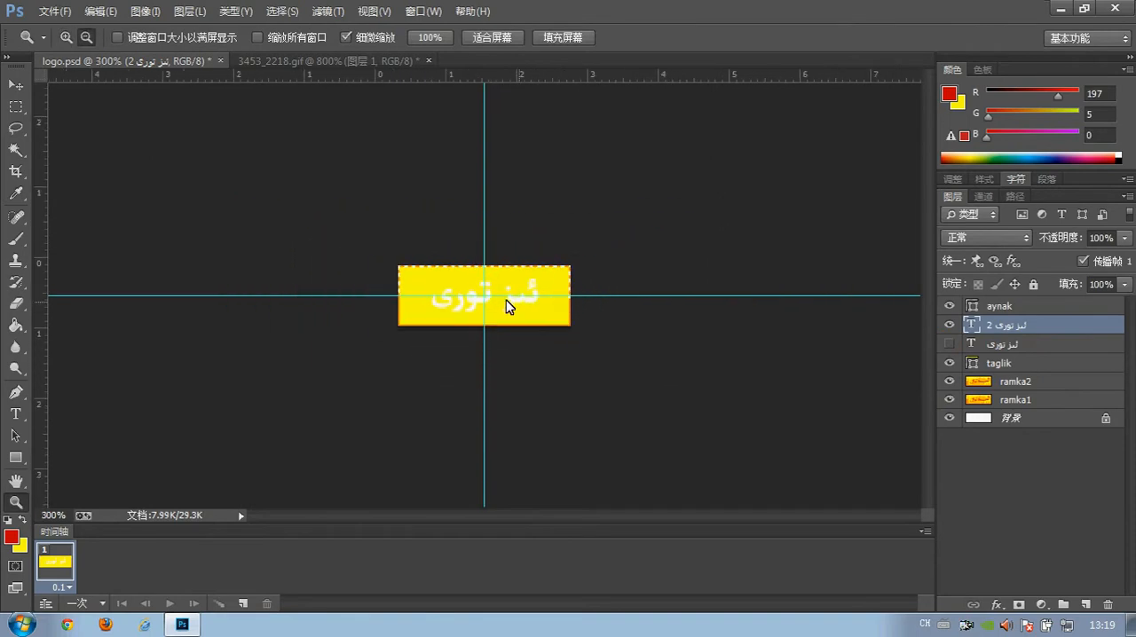
alt+click(511, 306)
click(493, 290)
click(492, 290)
click(493, 290)
click(493, 290)
click(492, 290)
click(493, 290)
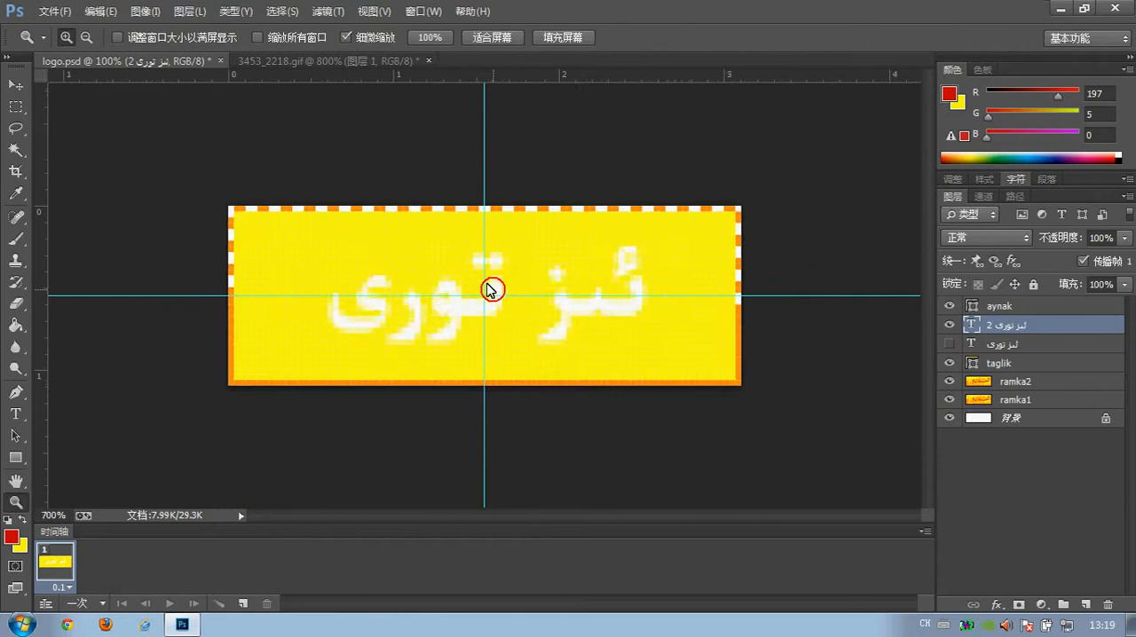
click(492, 290)
click(493, 290)
click(493, 290)
click(492, 290)
alt+click(217, 272)
alt+click(216, 271)
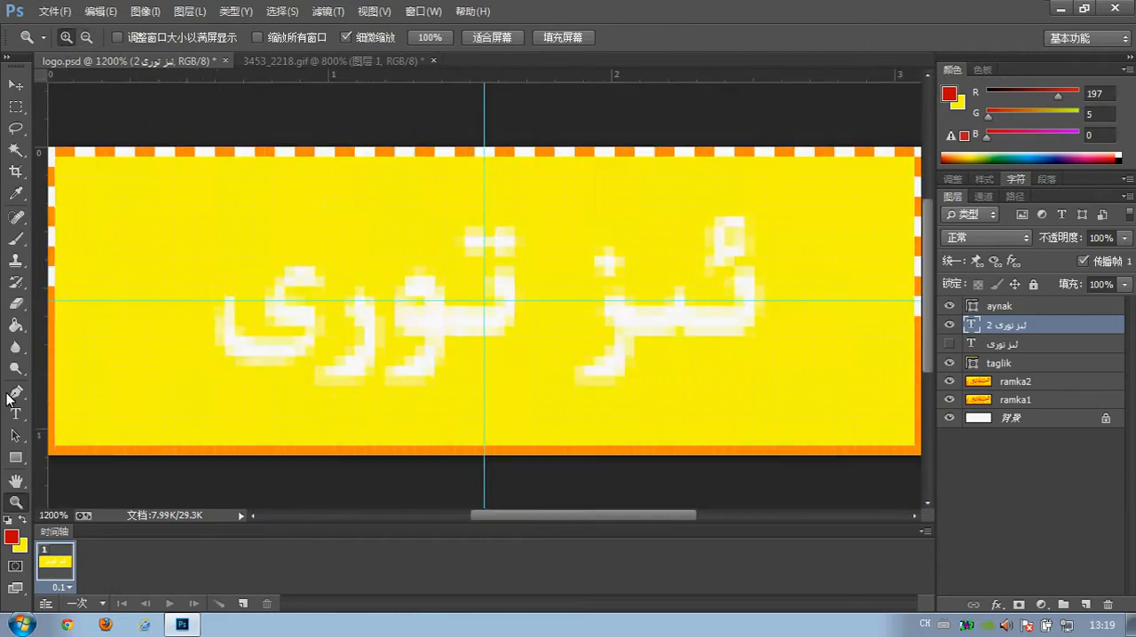
Recolour all of the duplicated layer's text to the border's orange, RGB 255, 142, 8.
click(16, 414)
triple_click(357, 304)
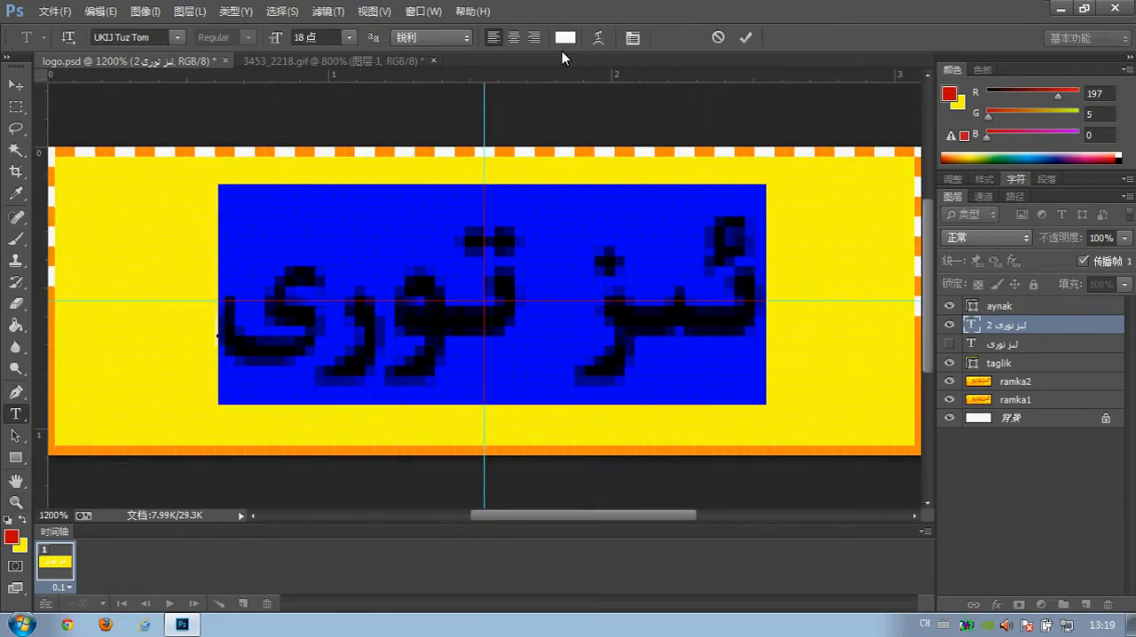
click(565, 39)
click(506, 149)
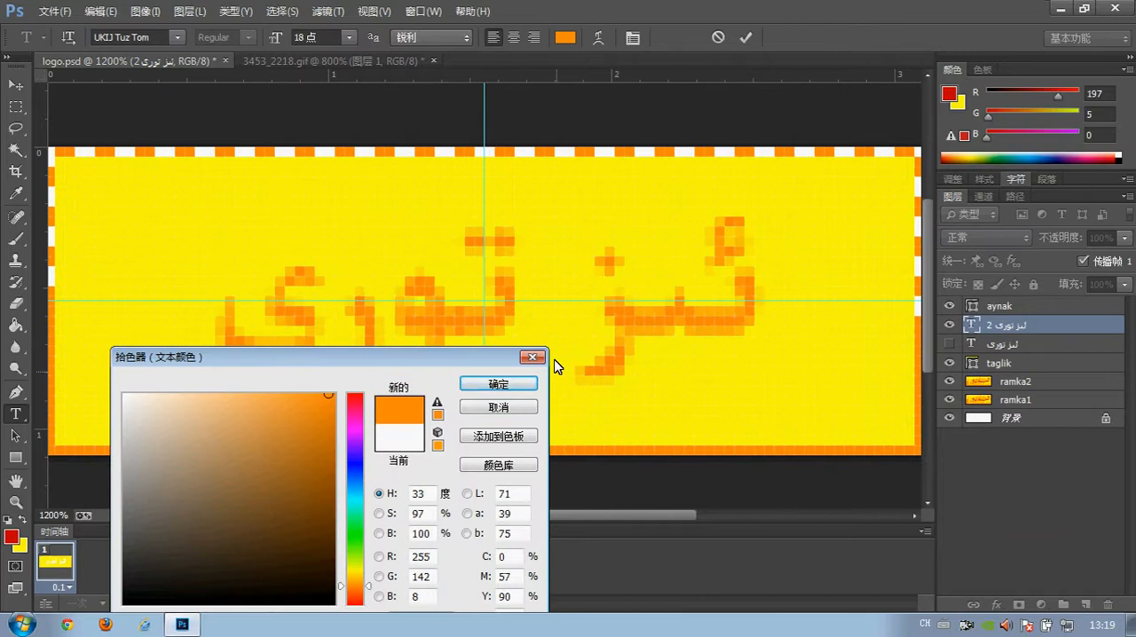
click(506, 381)
Examine the white lettering in frame 9 of 3453_2218.gif at several magnifications.
click(382, 64)
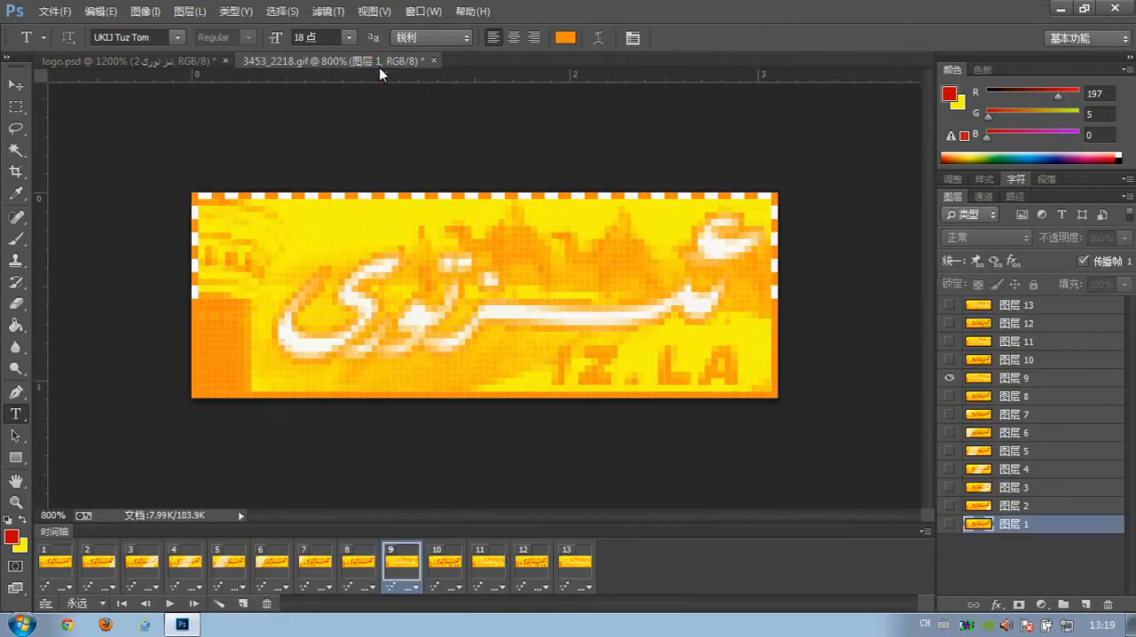
click(16, 503)
click(397, 306)
click(487, 296)
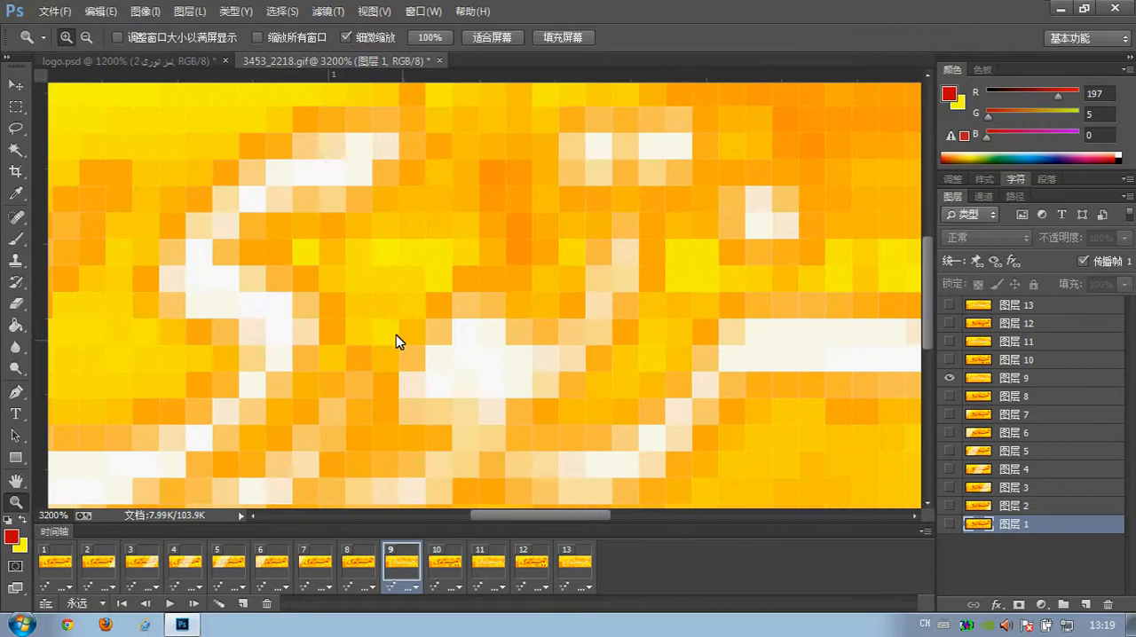
alt+click(618, 355)
alt+click(618, 355)
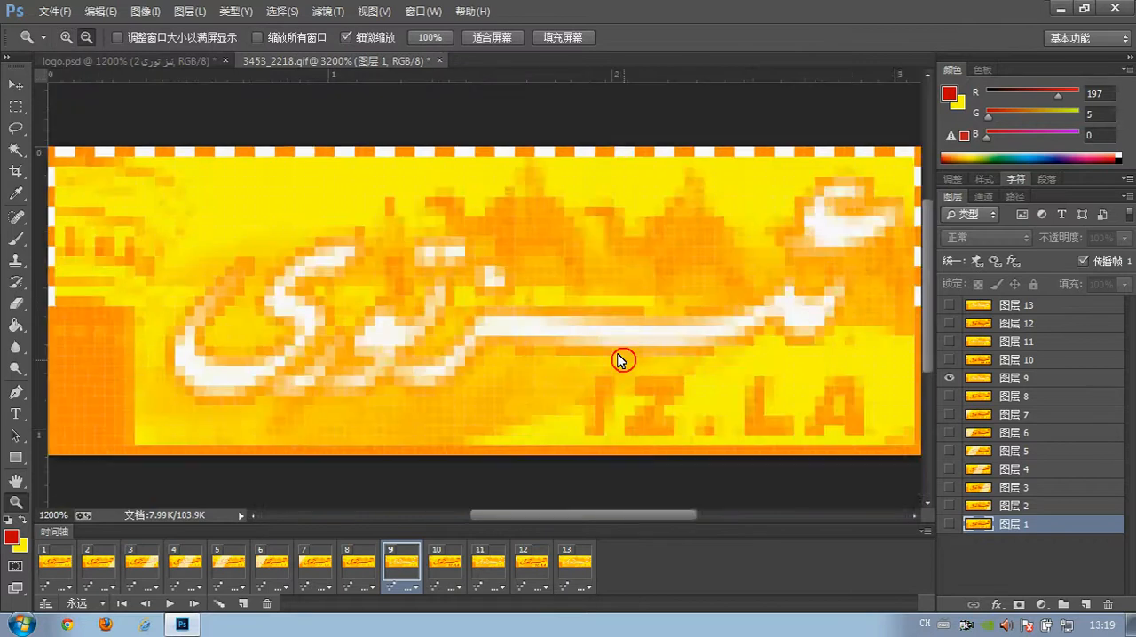
alt+click(618, 355)
alt+click(618, 355)
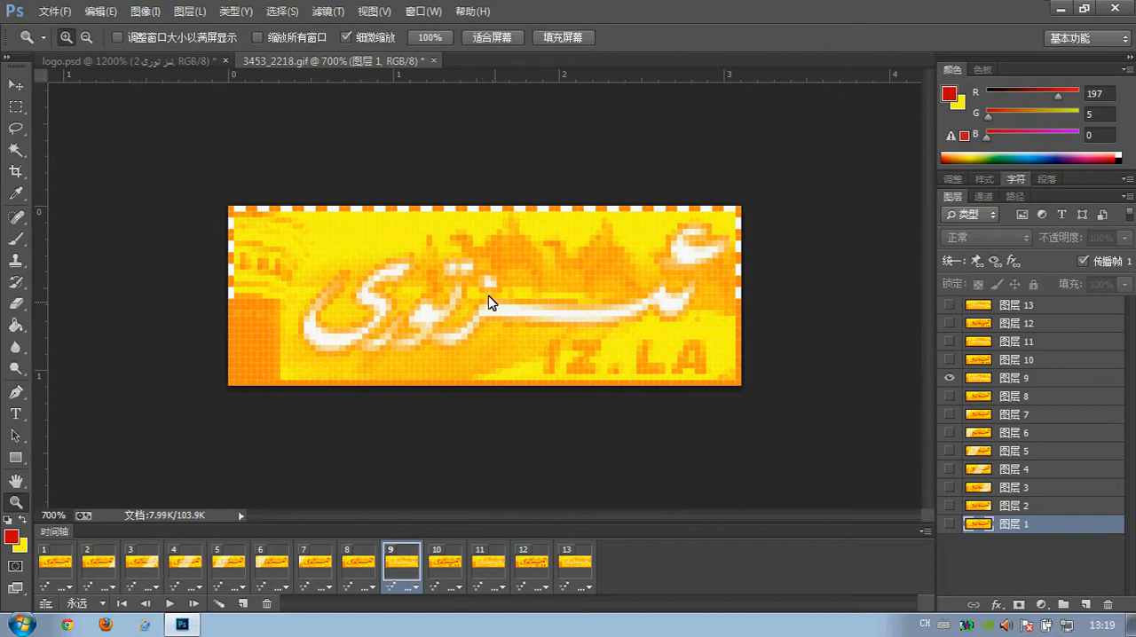
Return to logo.psd and add a Stroke layer effect to the orange ئىز تورى 2 text layer.
click(167, 59)
click(15, 85)
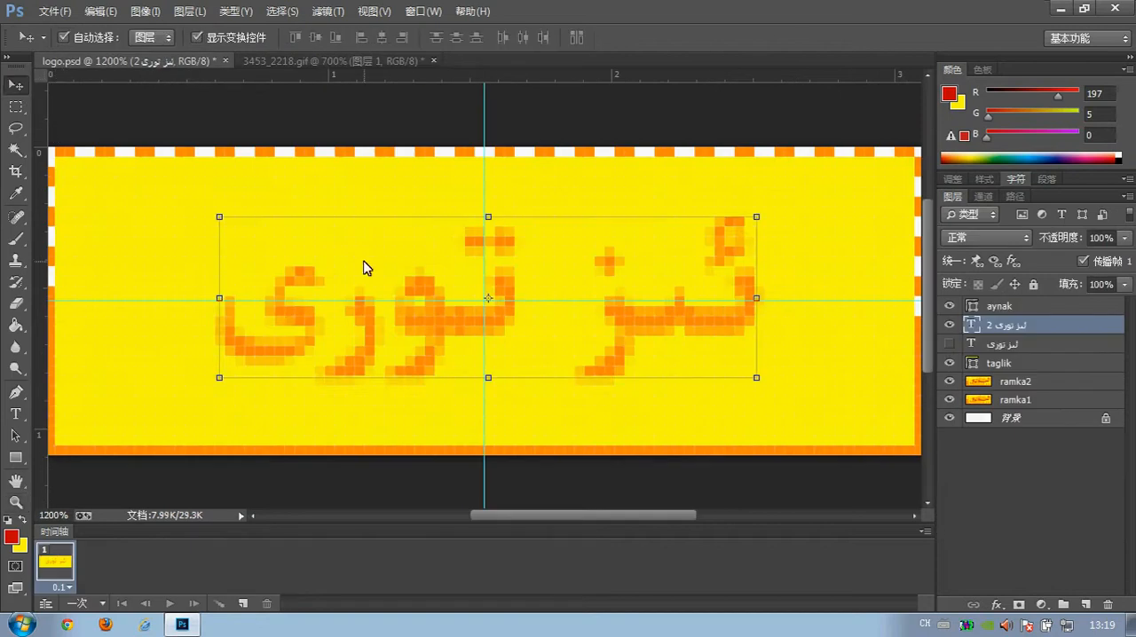
click(189, 11)
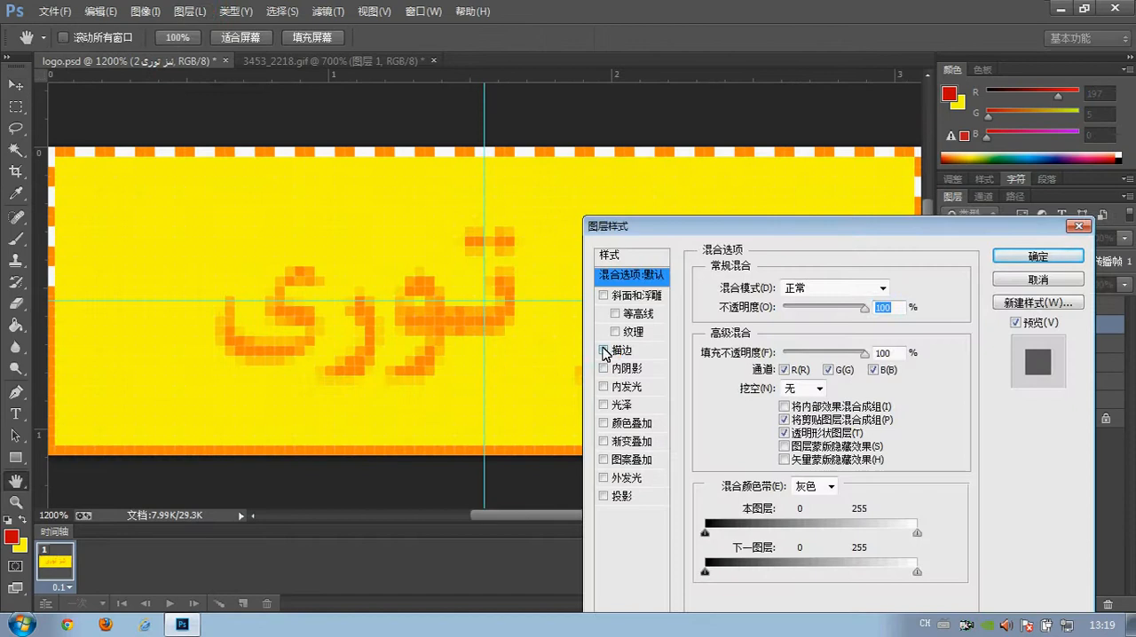
click(605, 351)
click(608, 351)
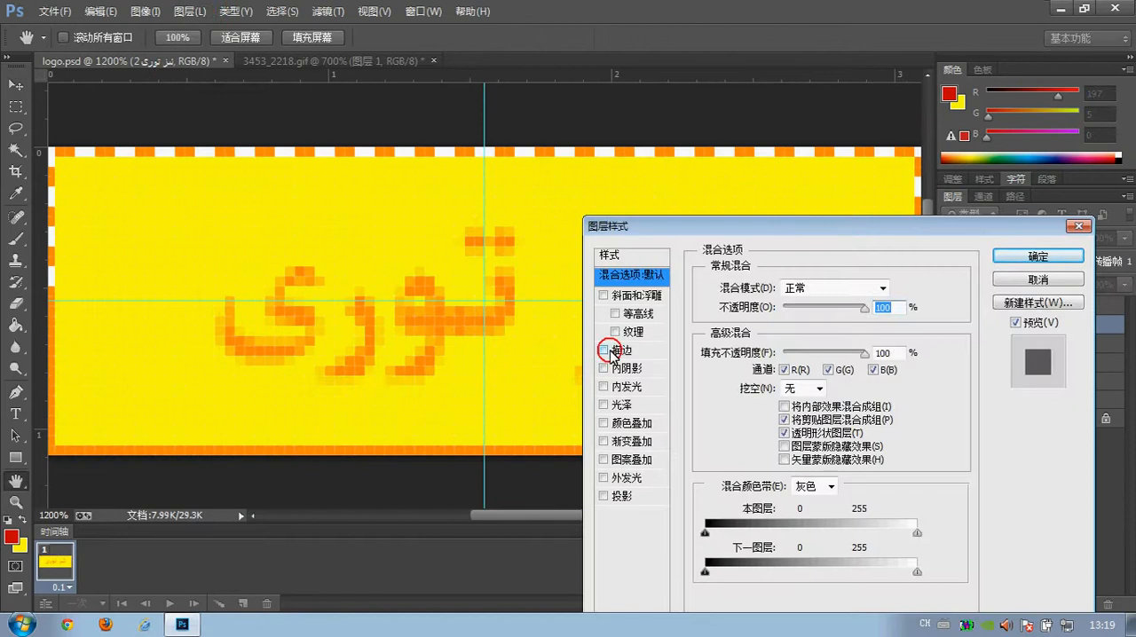
click(606, 351)
click(632, 350)
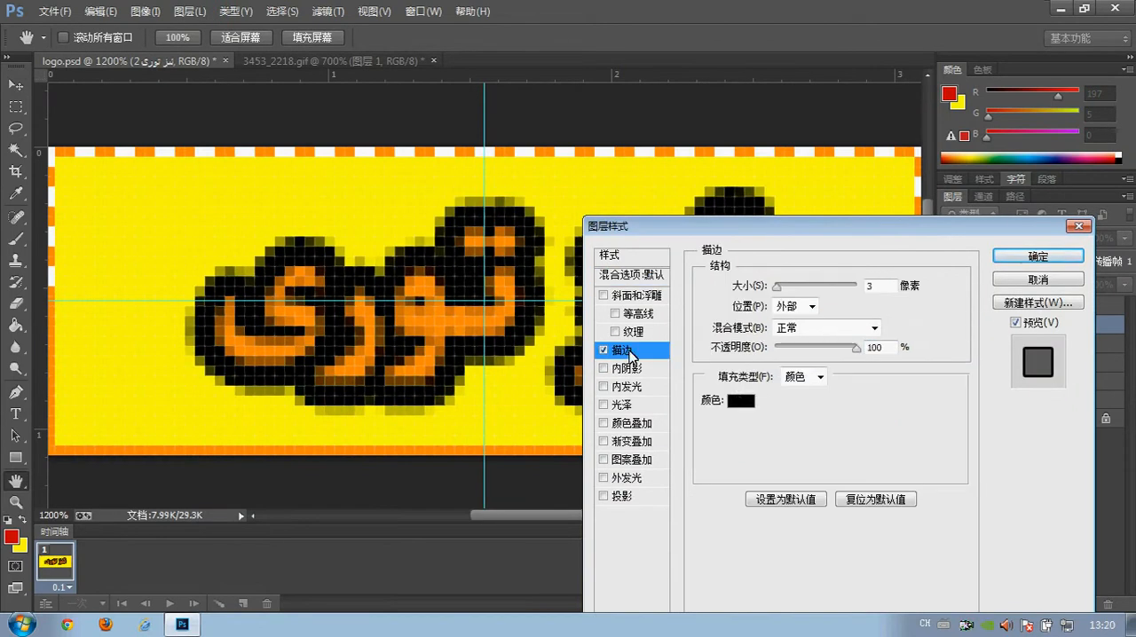
Set the stroke's colour to dark brown, RGB 120, 81, 17, and its size to 1 pixel, and apply the layer style.
click(741, 401)
click(431, 300)
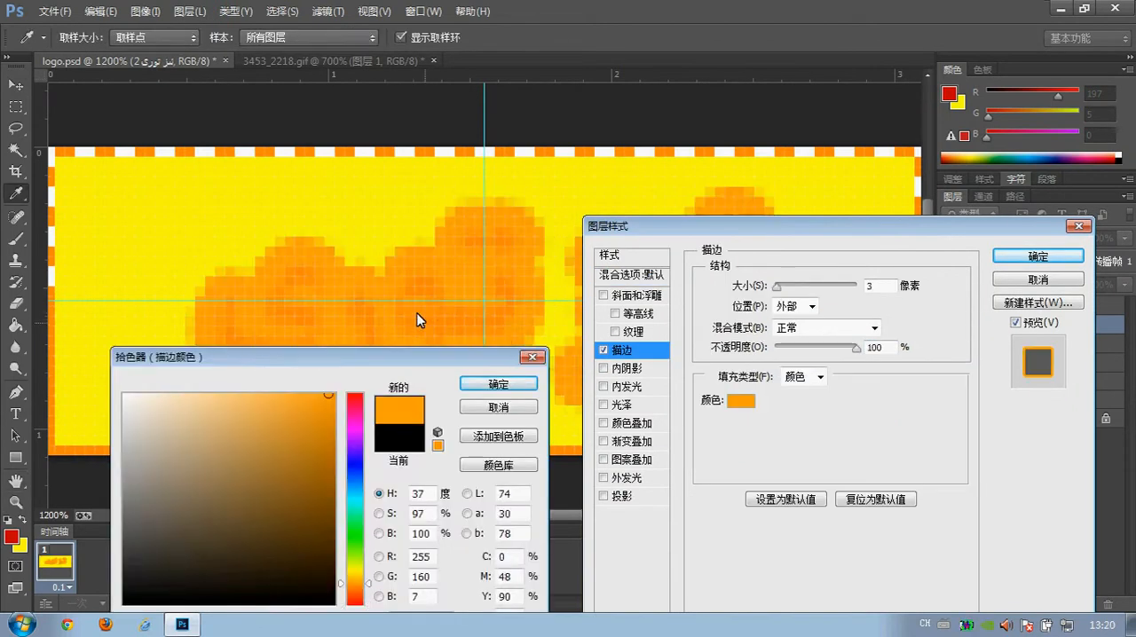
click(301, 471)
click(305, 502)
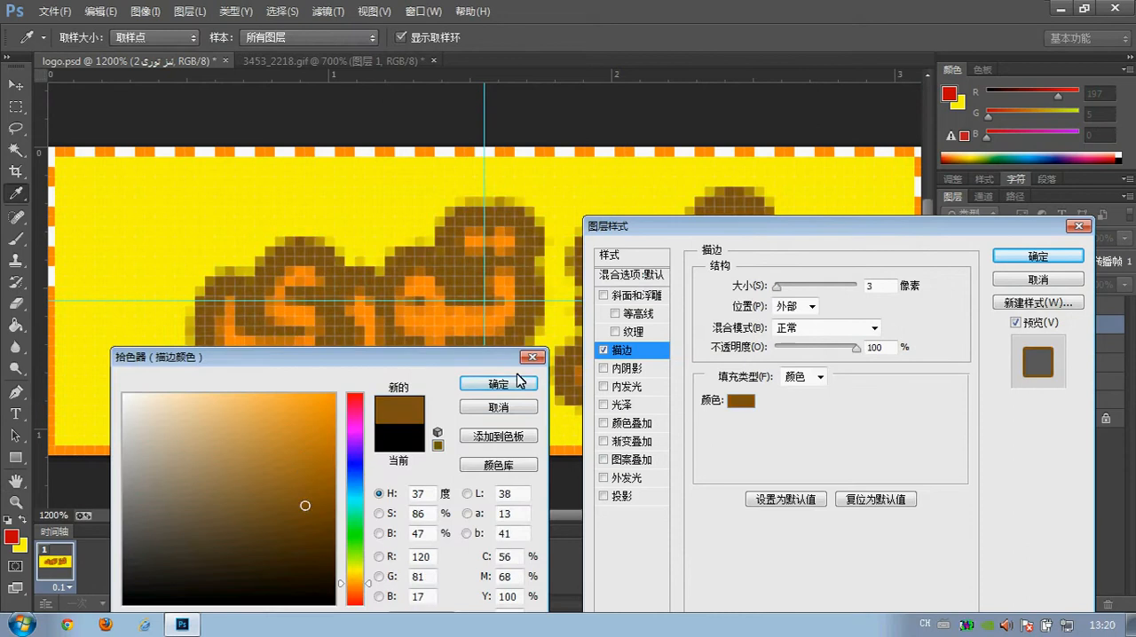
click(497, 382)
double_click(861, 286)
text(1)
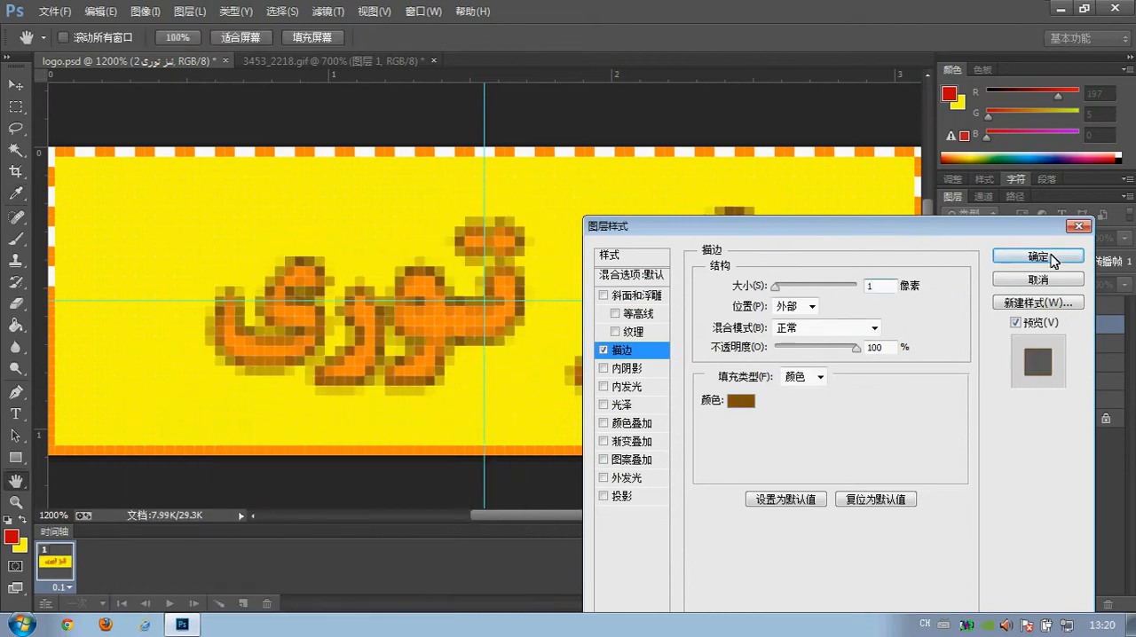
click(1069, 256)
Inspect the outlined lettering at several magnifications and turn the original ئىز تورى text layer's visibility back on.
click(15, 502)
alt+click(579, 295)
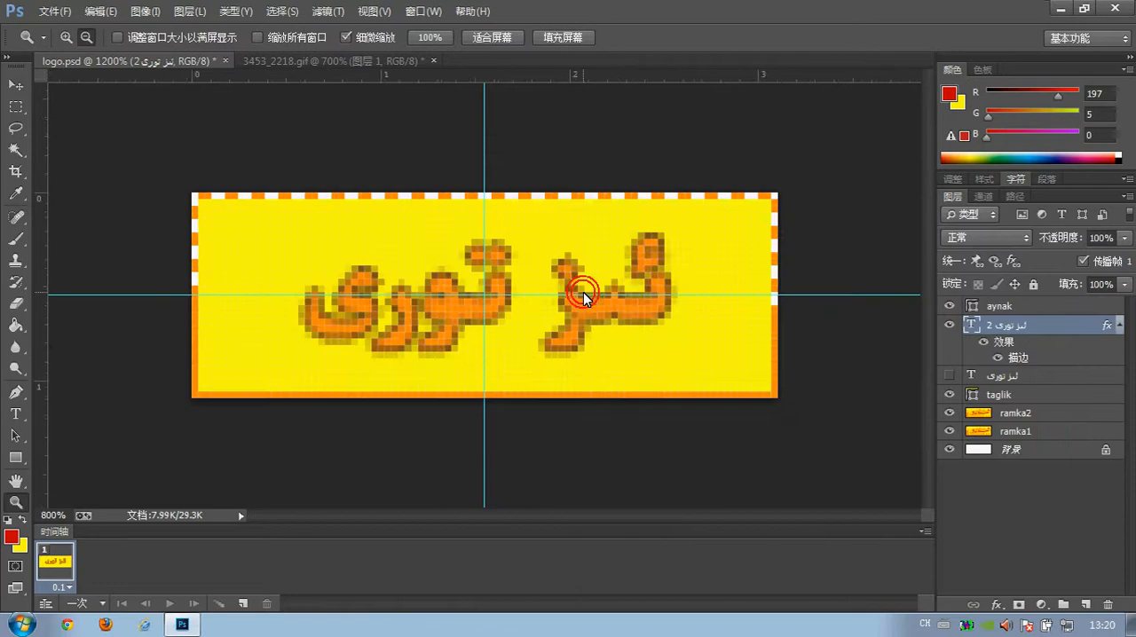
alt+click(579, 294)
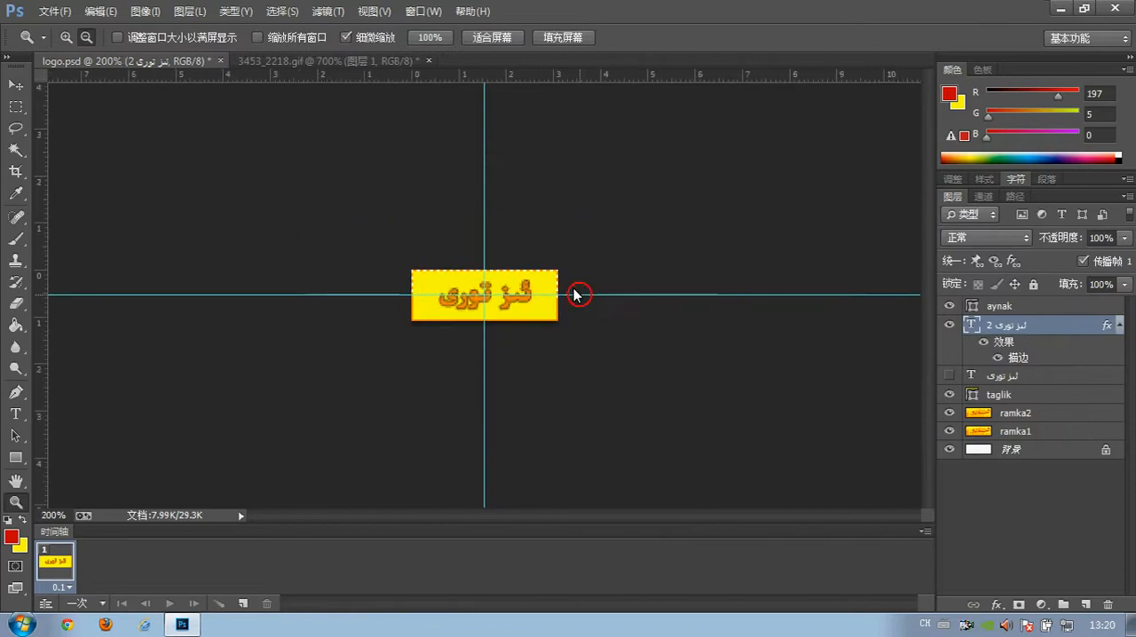
click(520, 300)
click(519, 300)
click(519, 302)
click(518, 303)
click(514, 303)
click(514, 304)
click(514, 304)
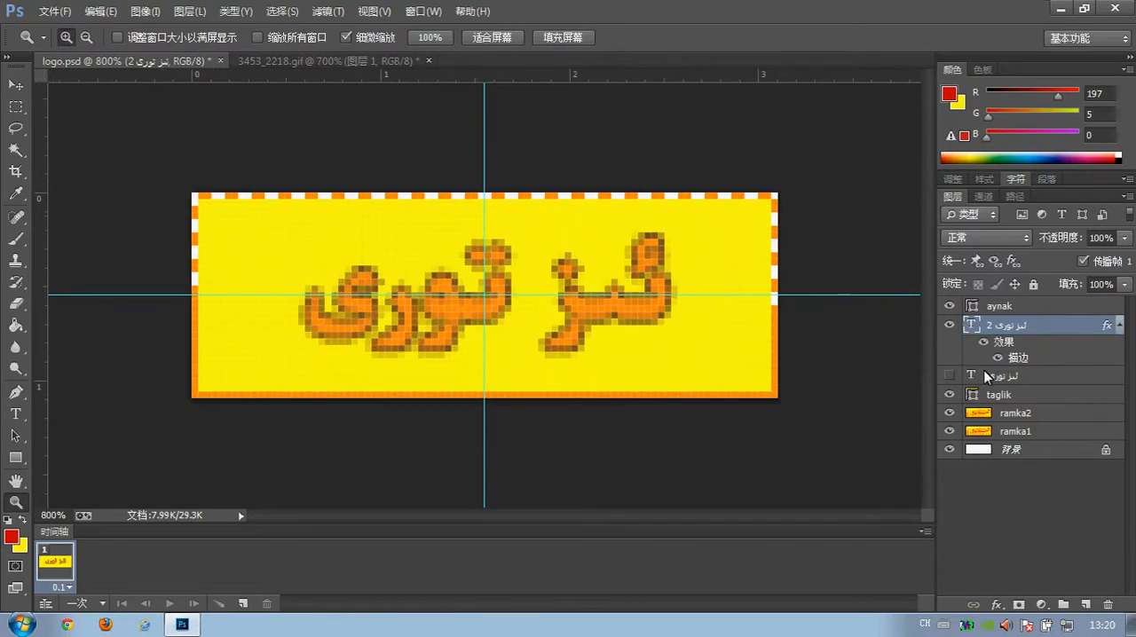
click(537, 276)
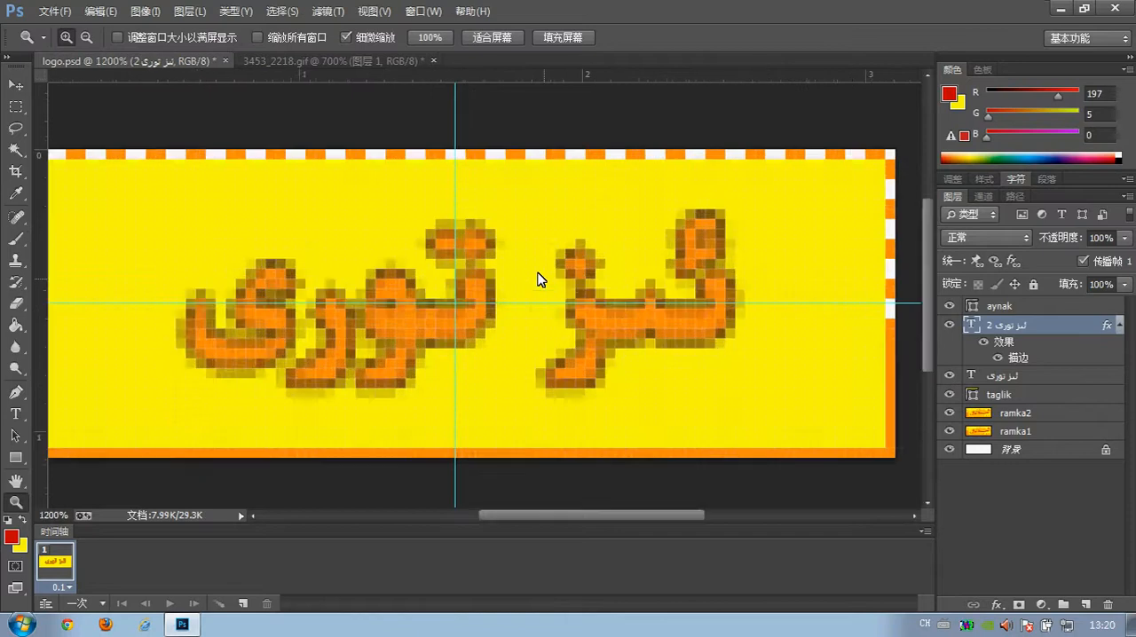
alt+click(579, 338)
alt+click(571, 333)
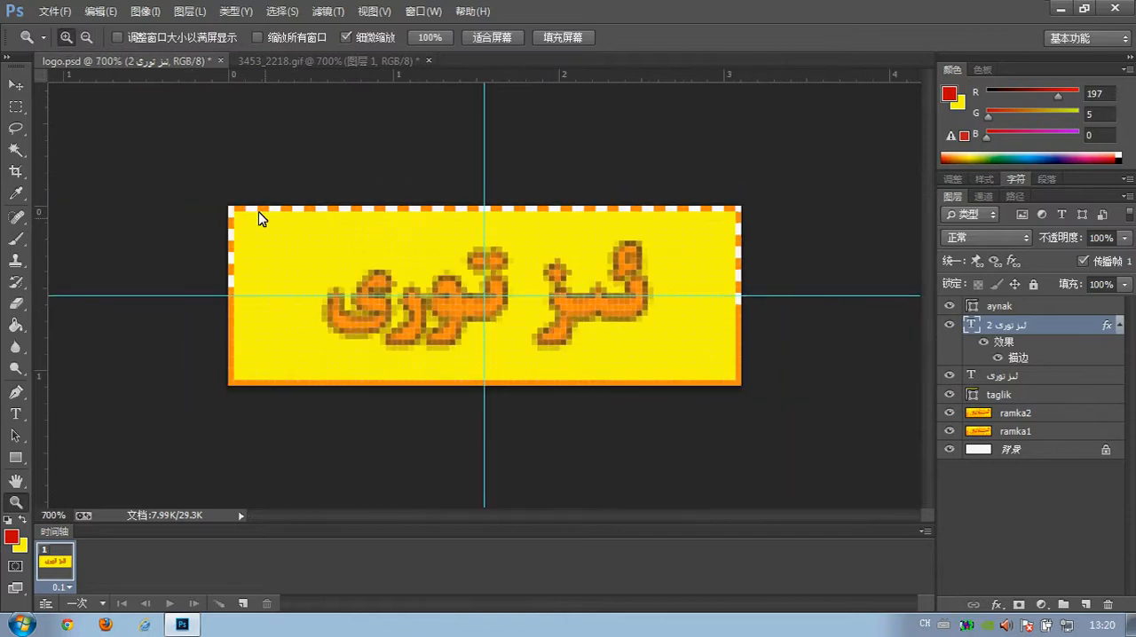
Switch to 3453_2218.gif and compare its first frame with frames 11, 12 and 13.
click(276, 60)
click(13, 85)
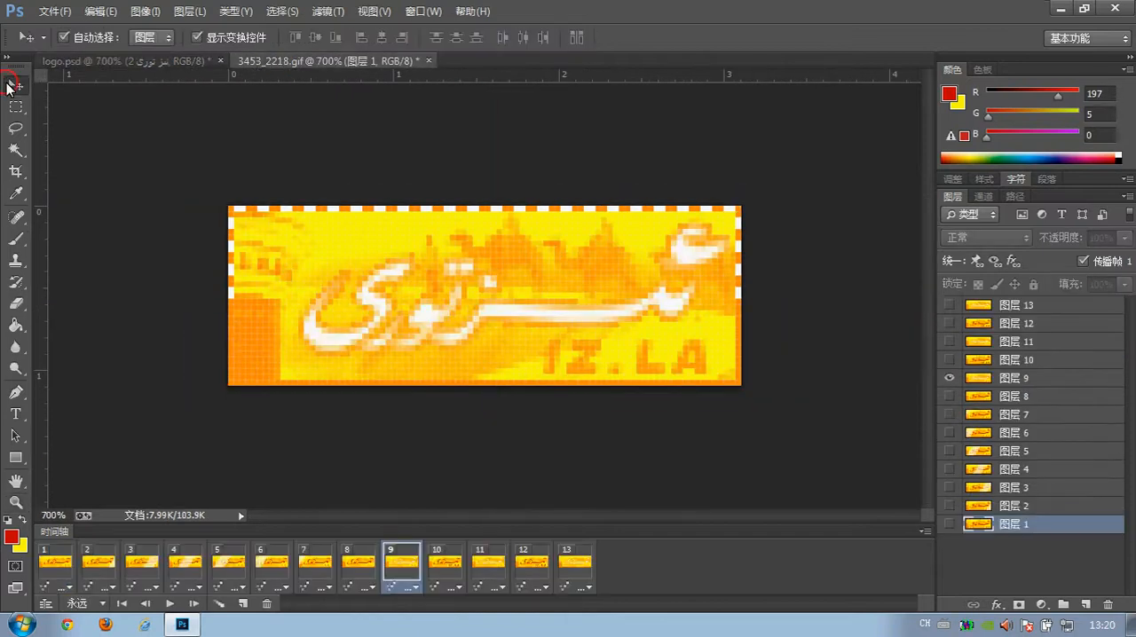
click(62, 558)
click(572, 557)
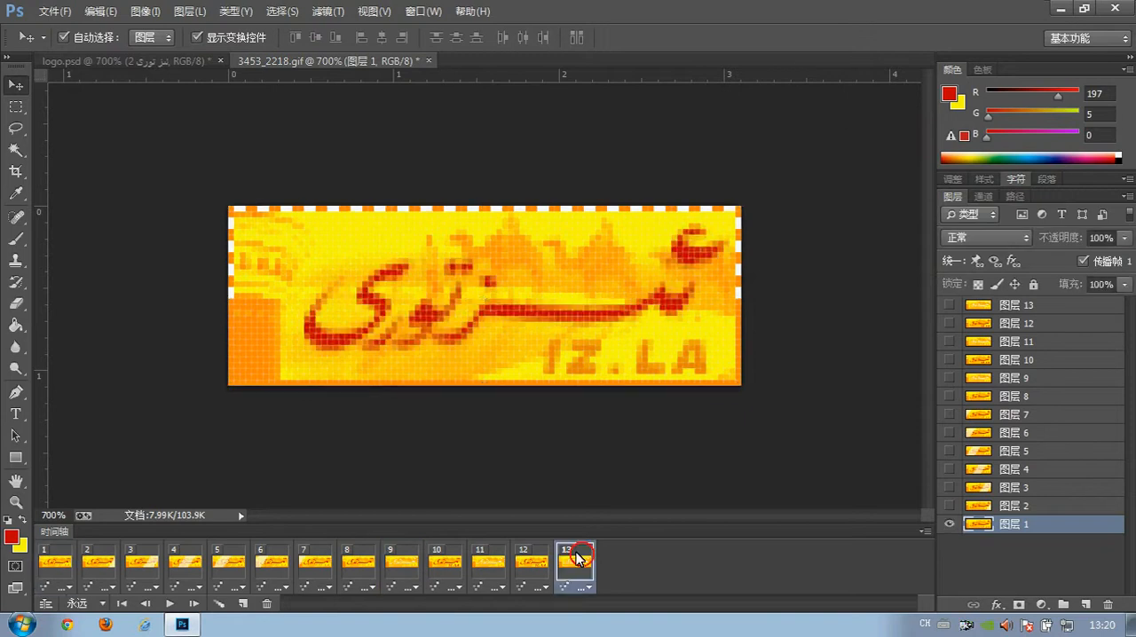
click(519, 567)
click(481, 572)
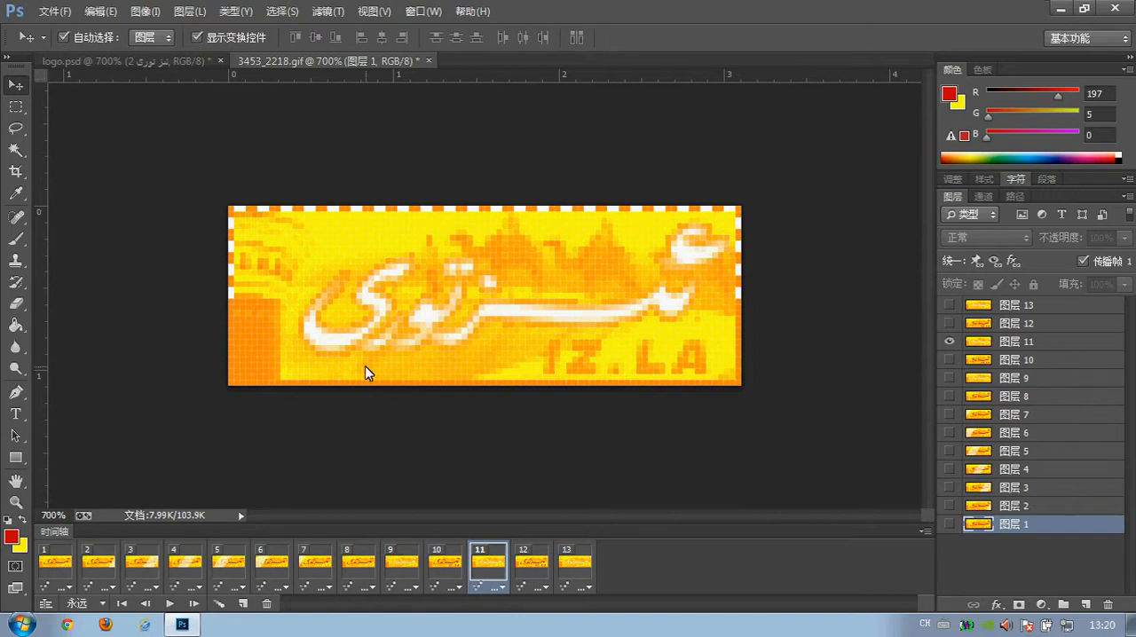
click(561, 554)
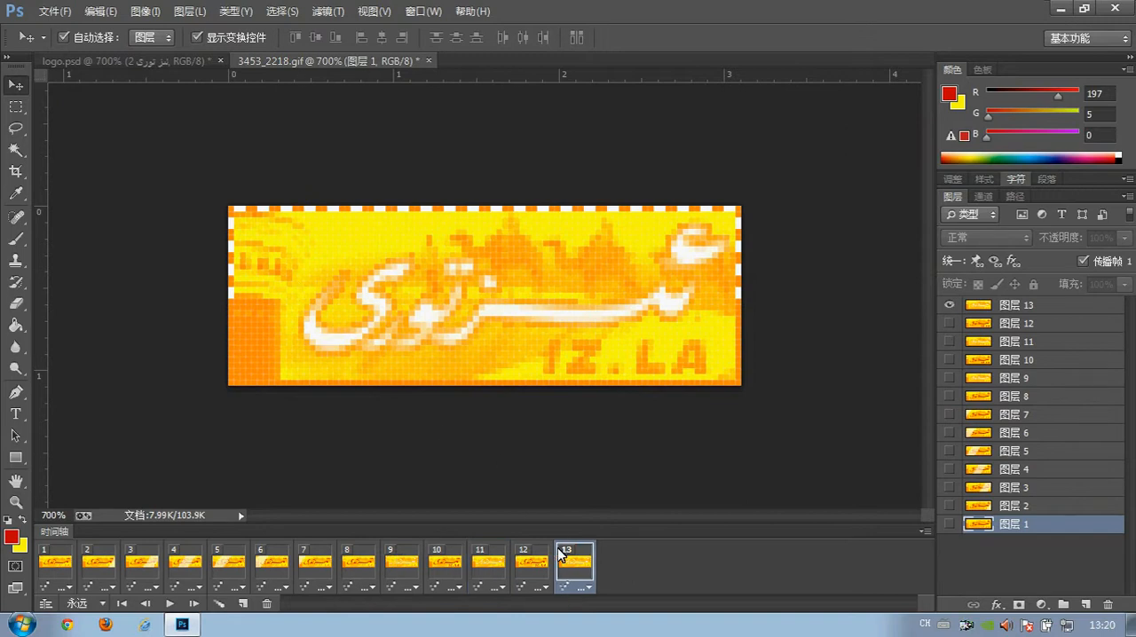
Duplicate the frame in the logo.psd timeline until there are 13 frames, and select frame 1.
click(131, 62)
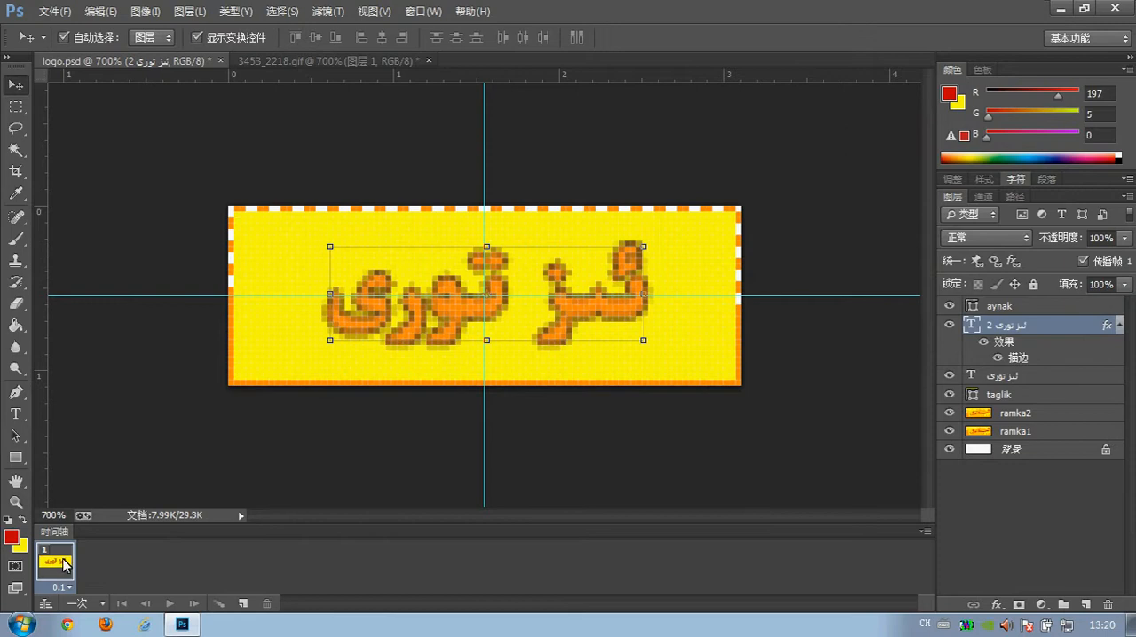
click(189, 495)
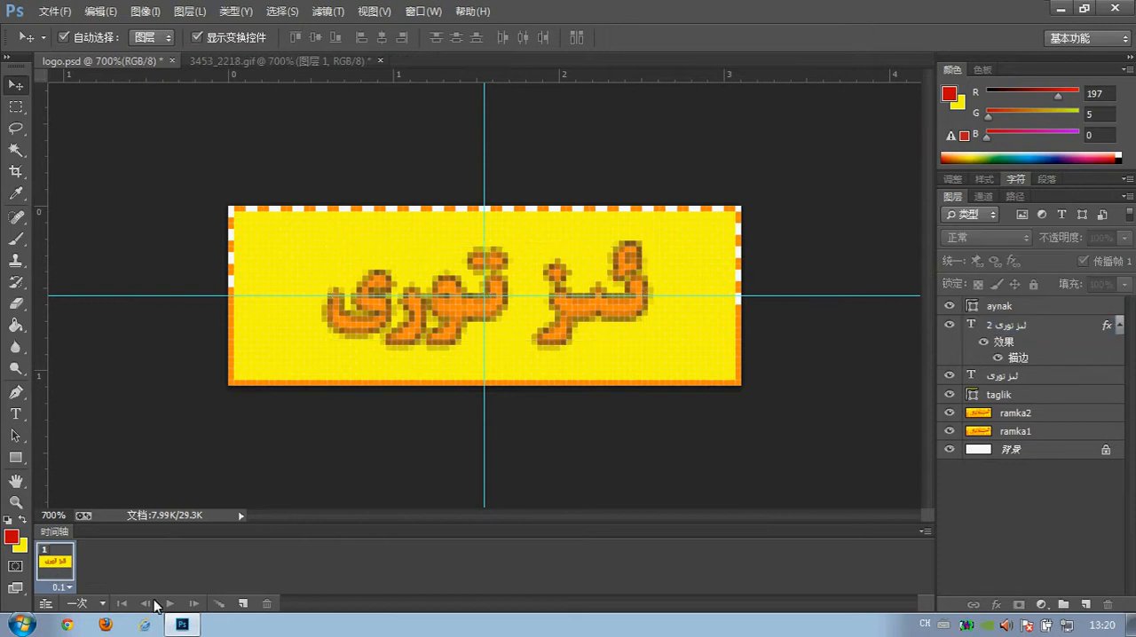
double_click(242, 603)
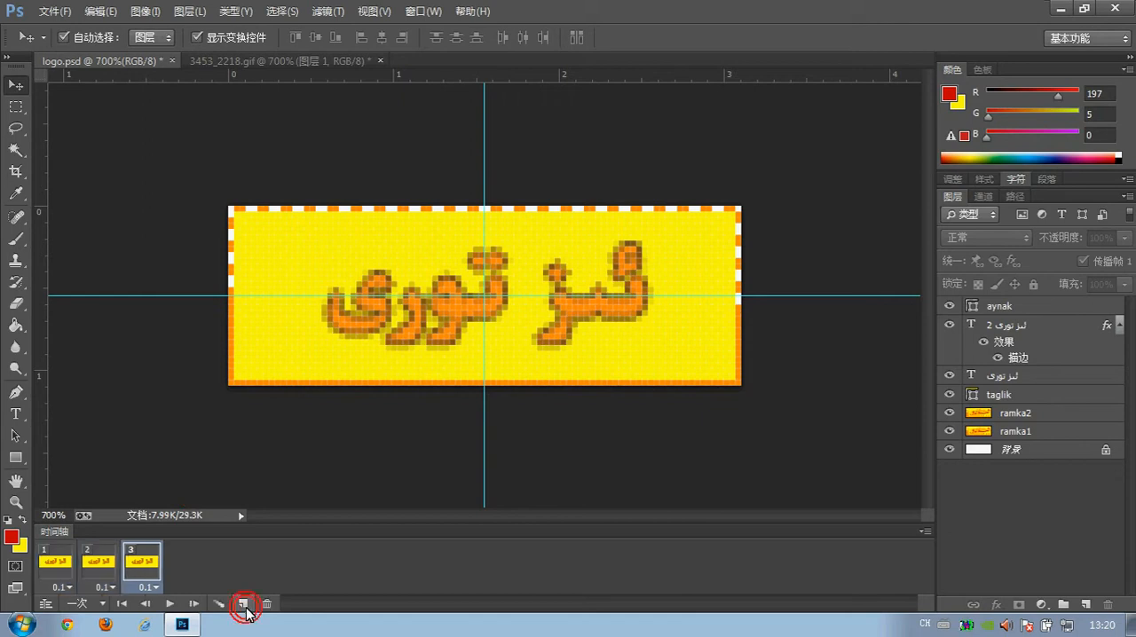
double_click(243, 604)
double_click(243, 604)
double_click(243, 604)
double_click(242, 603)
click(243, 604)
click(242, 605)
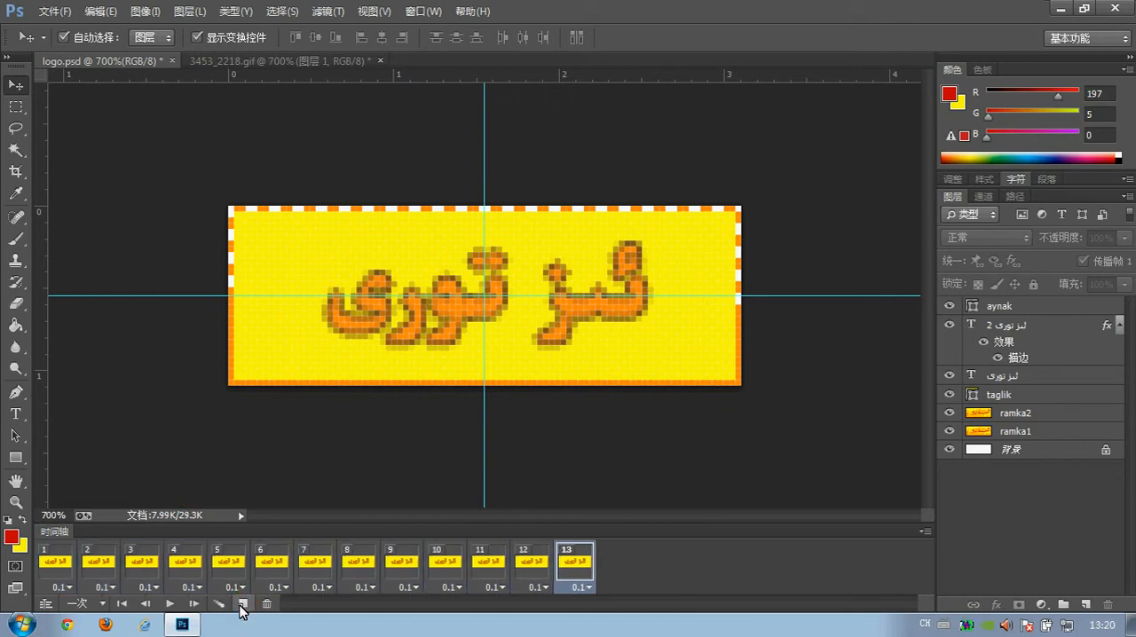
click(51, 565)
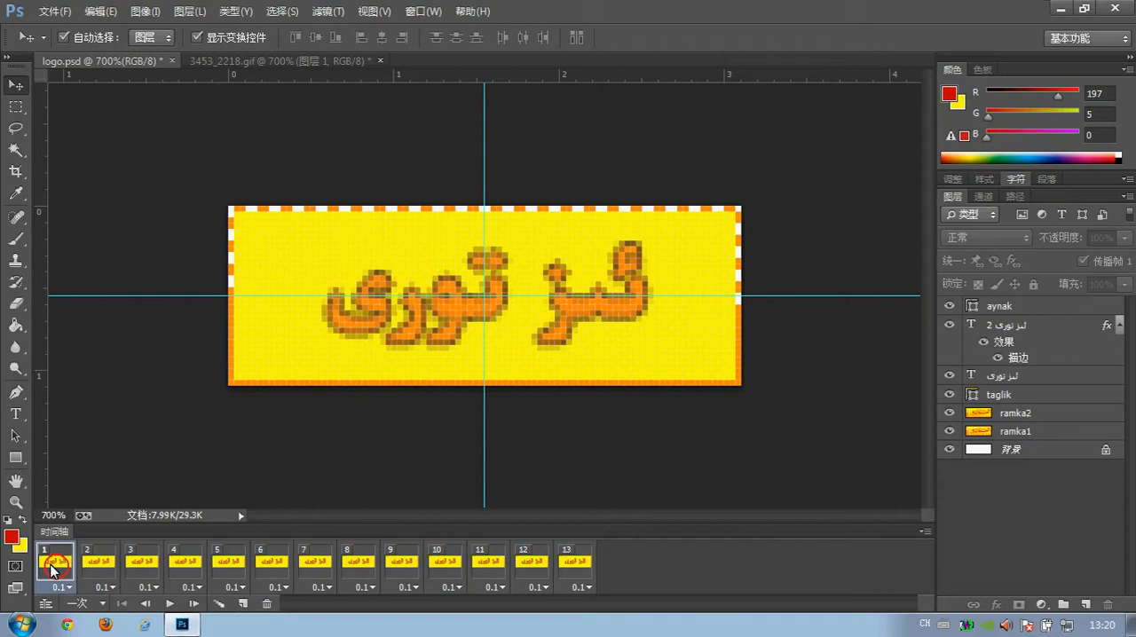
click(183, 474)
Zoom in on the border of 3453_2218.gif and compare its checker pattern between frames 1 and 2.
click(206, 61)
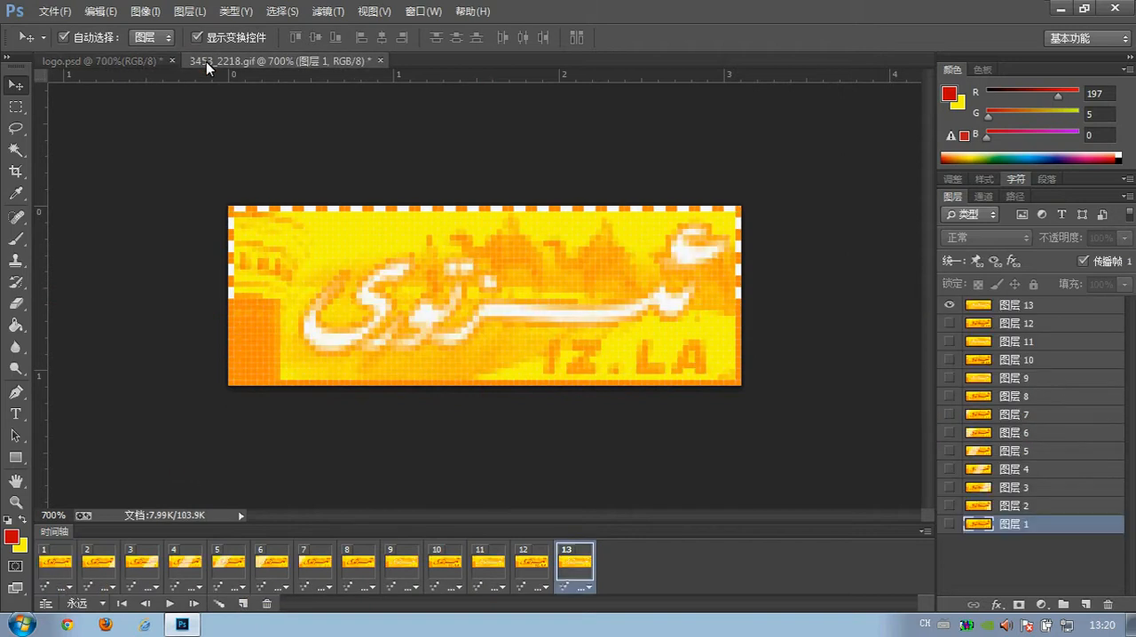
click(16, 501)
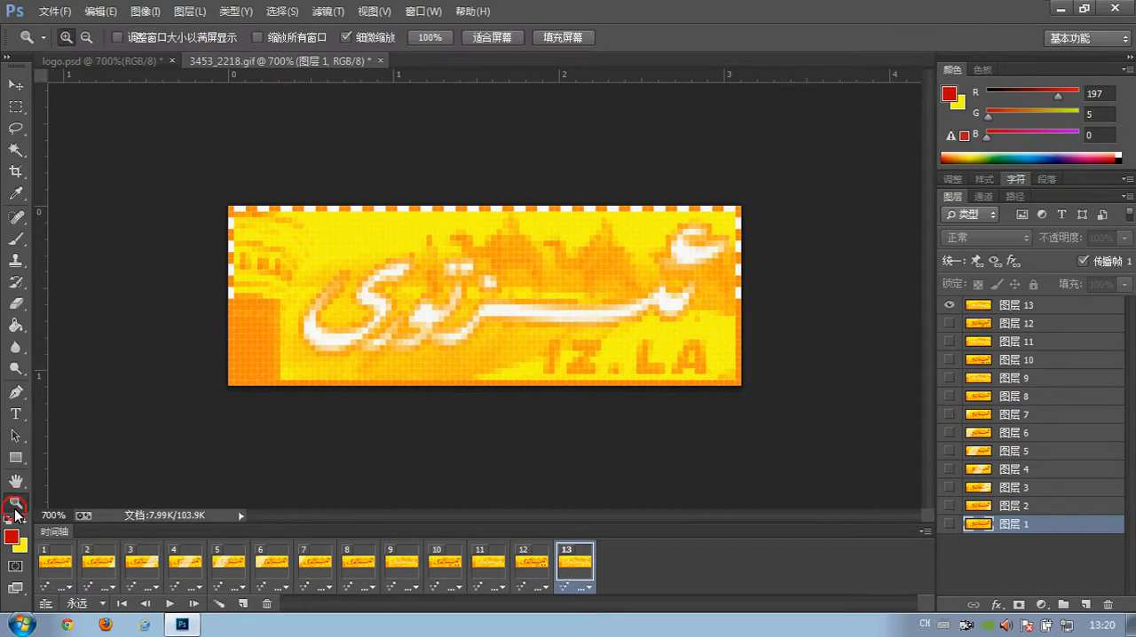
click(250, 219)
click(225, 220)
click(188, 219)
click(56, 579)
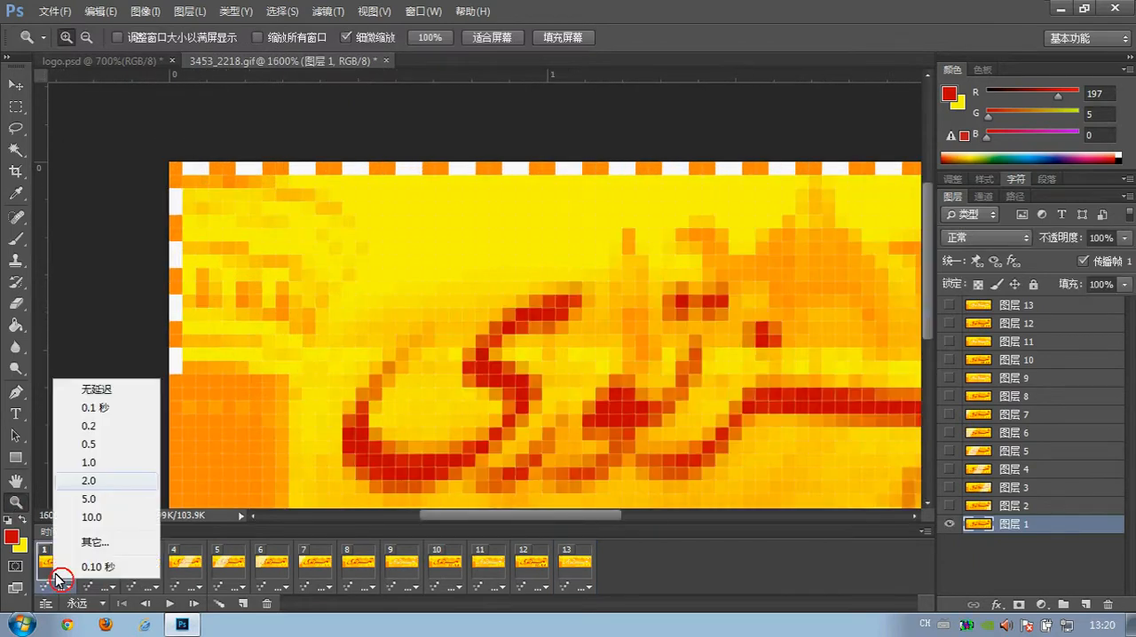
click(114, 597)
click(77, 572)
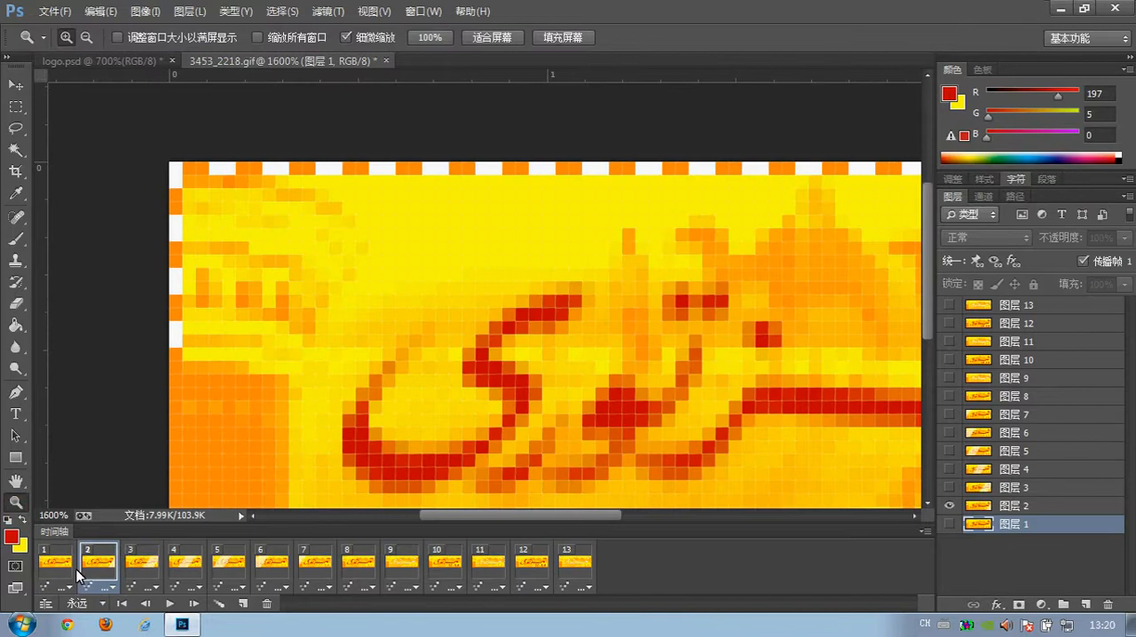
click(56, 565)
click(142, 565)
click(56, 565)
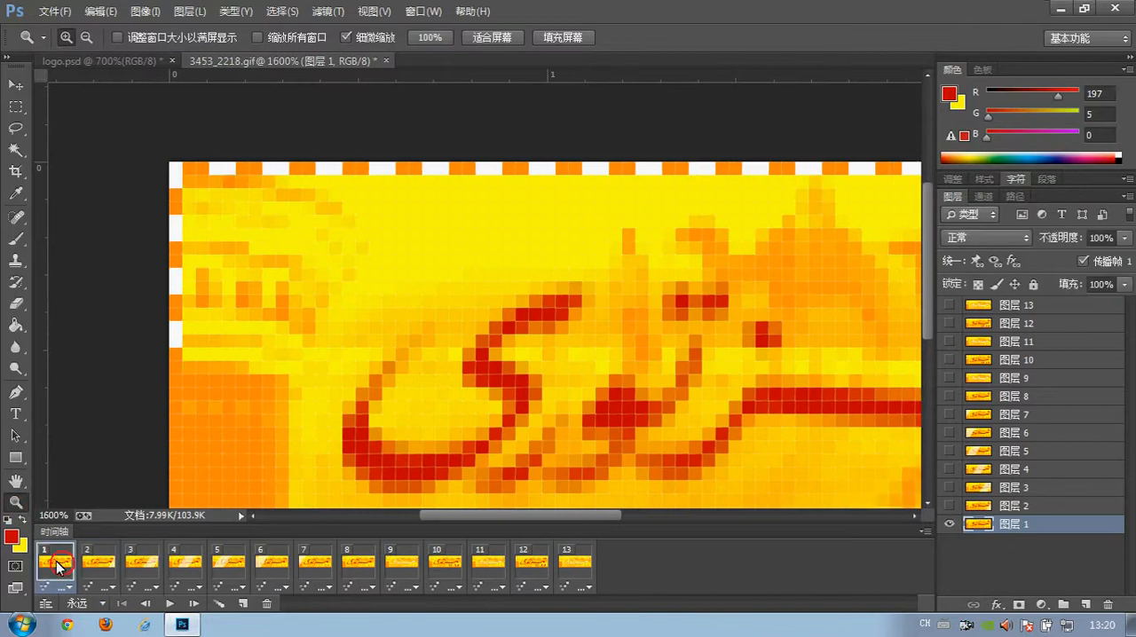
click(104, 565)
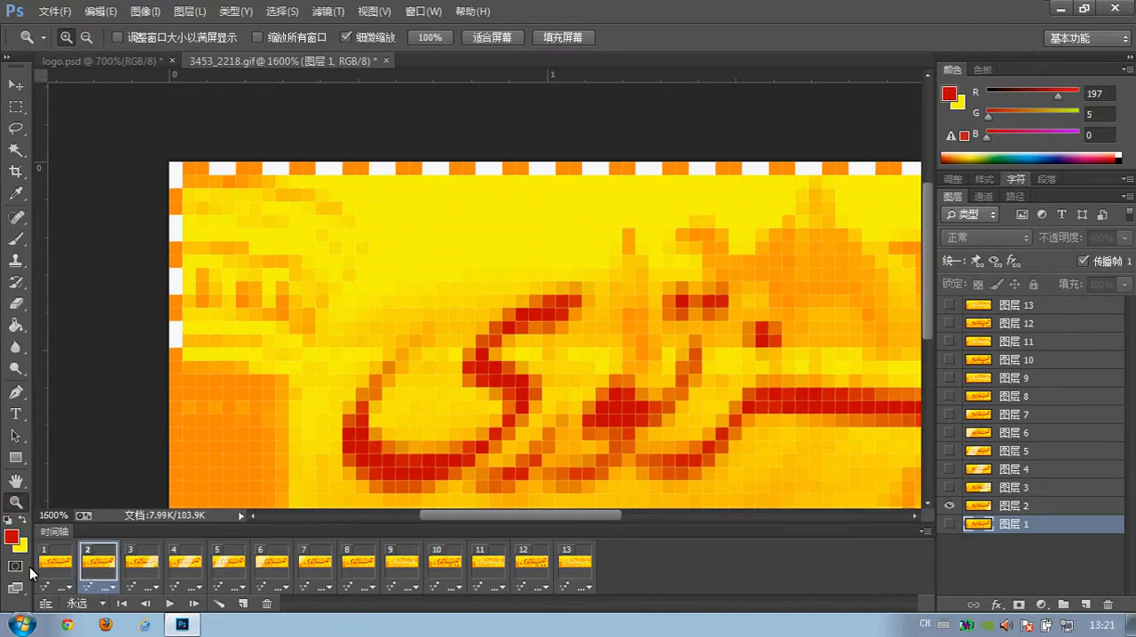
click(46, 565)
click(102, 566)
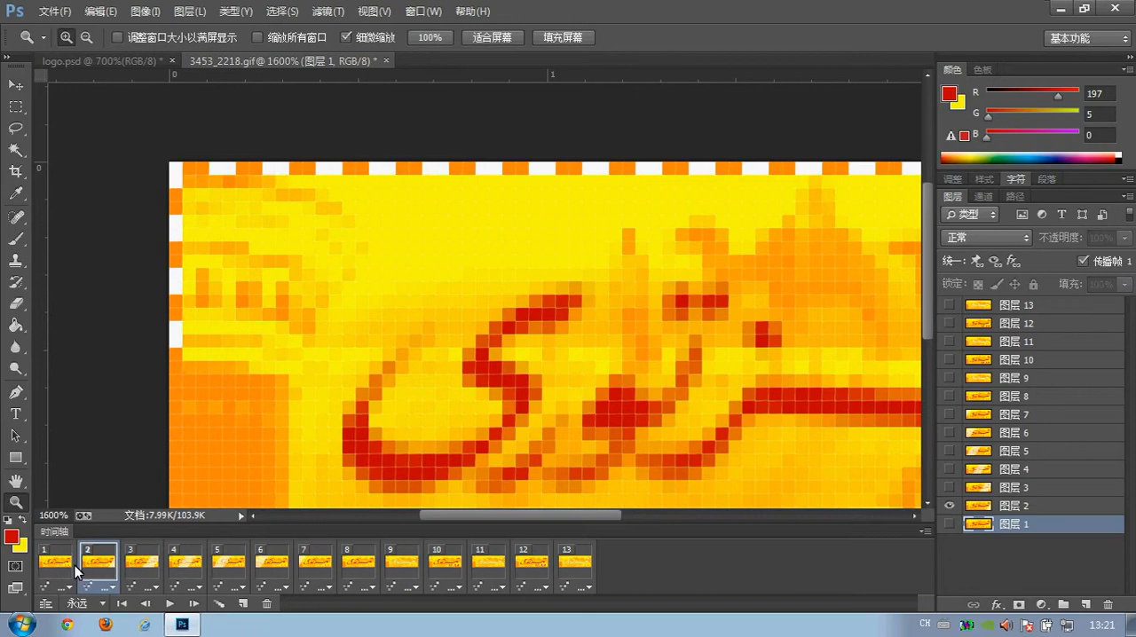
Step through frames 1 to 9 of 3453_2218.gif to study the border and light sweep, and return to logo.psd.
click(49, 565)
click(104, 567)
click(135, 562)
click(186, 563)
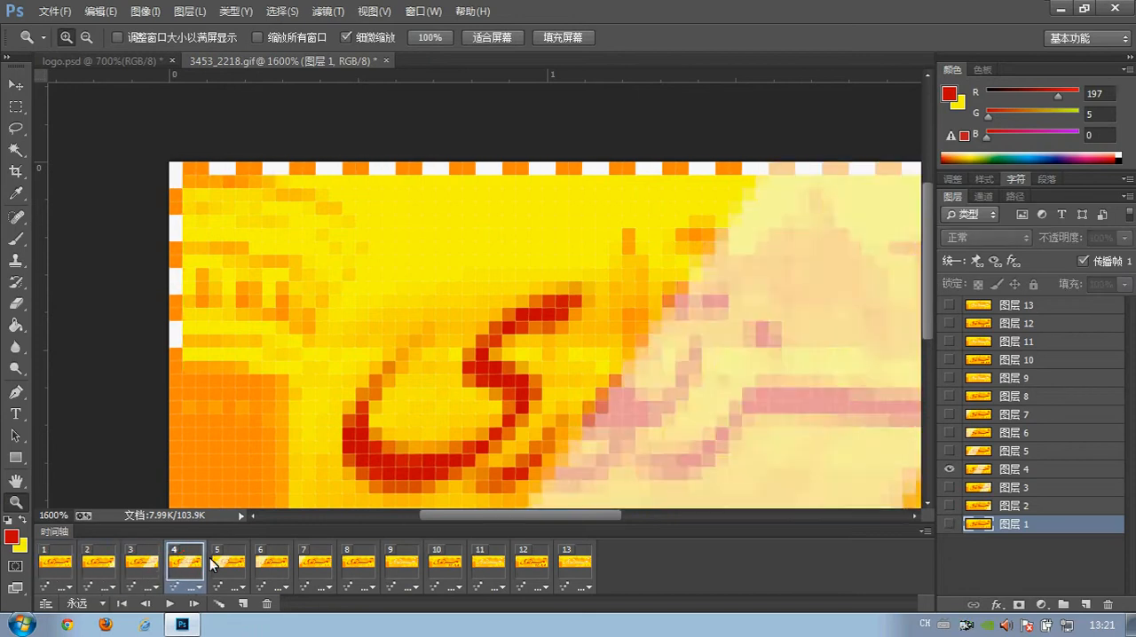
click(224, 562)
click(271, 562)
click(314, 562)
click(359, 562)
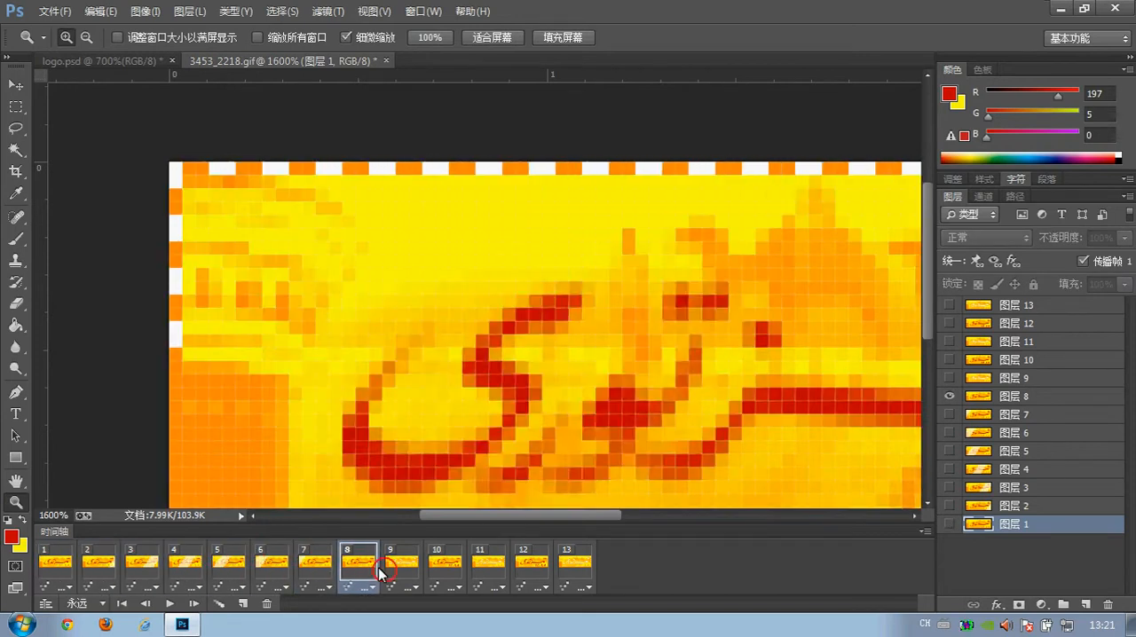
click(402, 562)
click(99, 61)
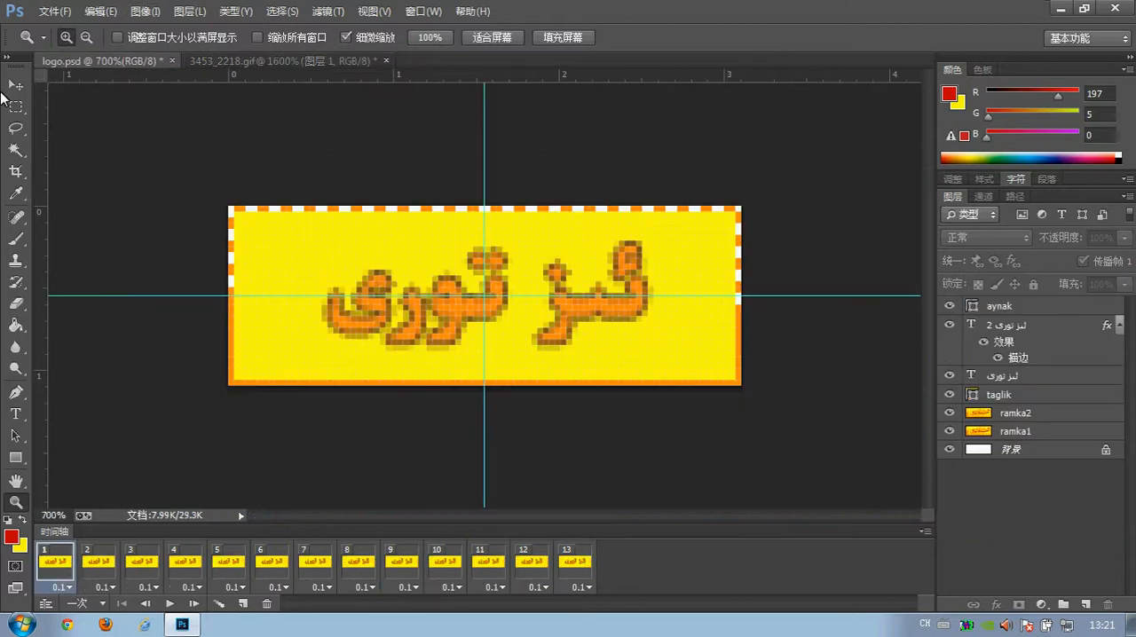
Hide the ramka2 layer in frame 1 and show it in frame 2.
click(15, 84)
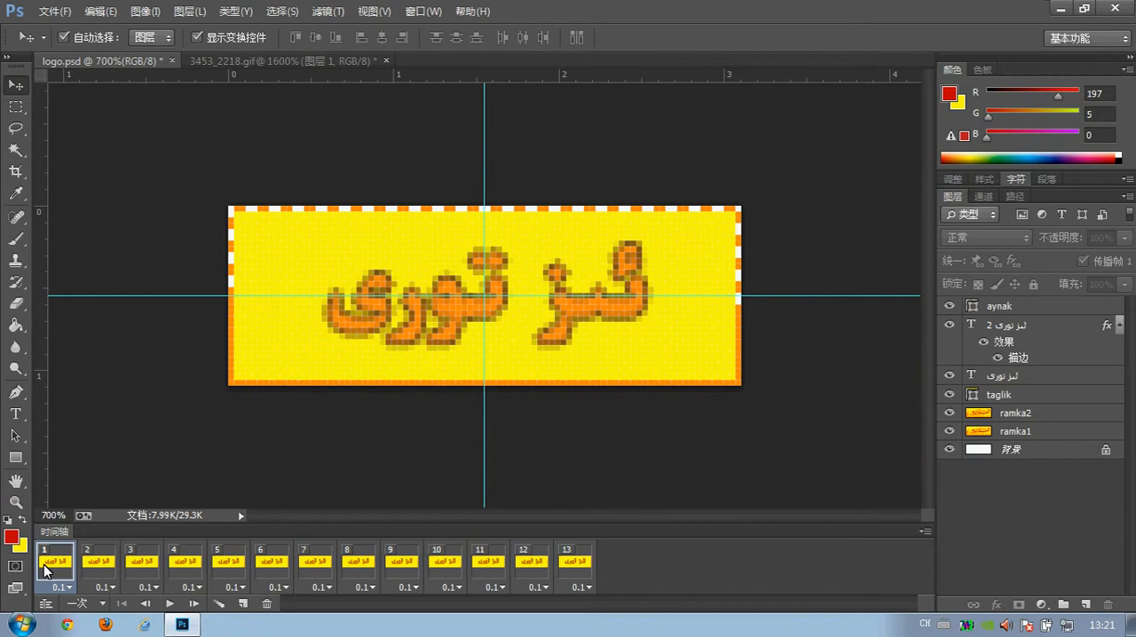
click(949, 413)
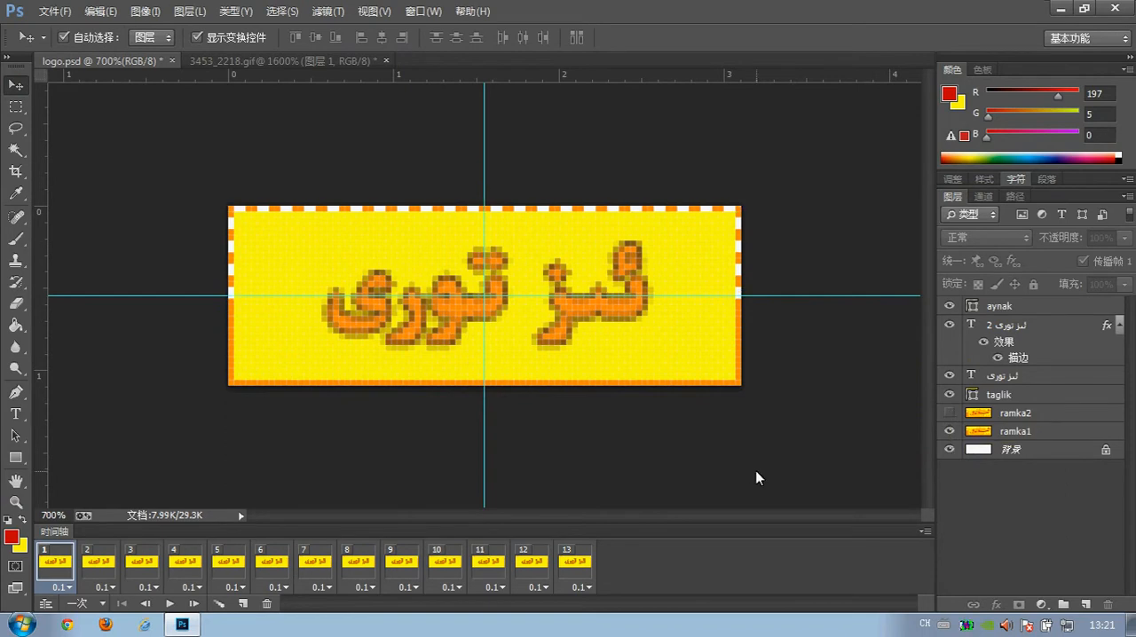
click(93, 562)
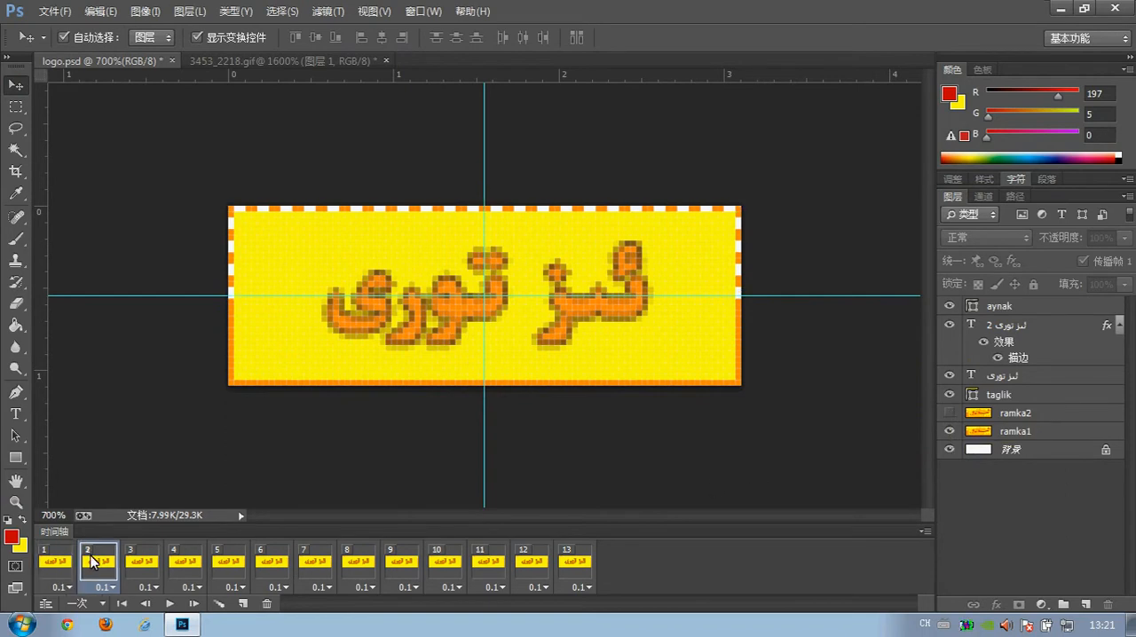
click(948, 413)
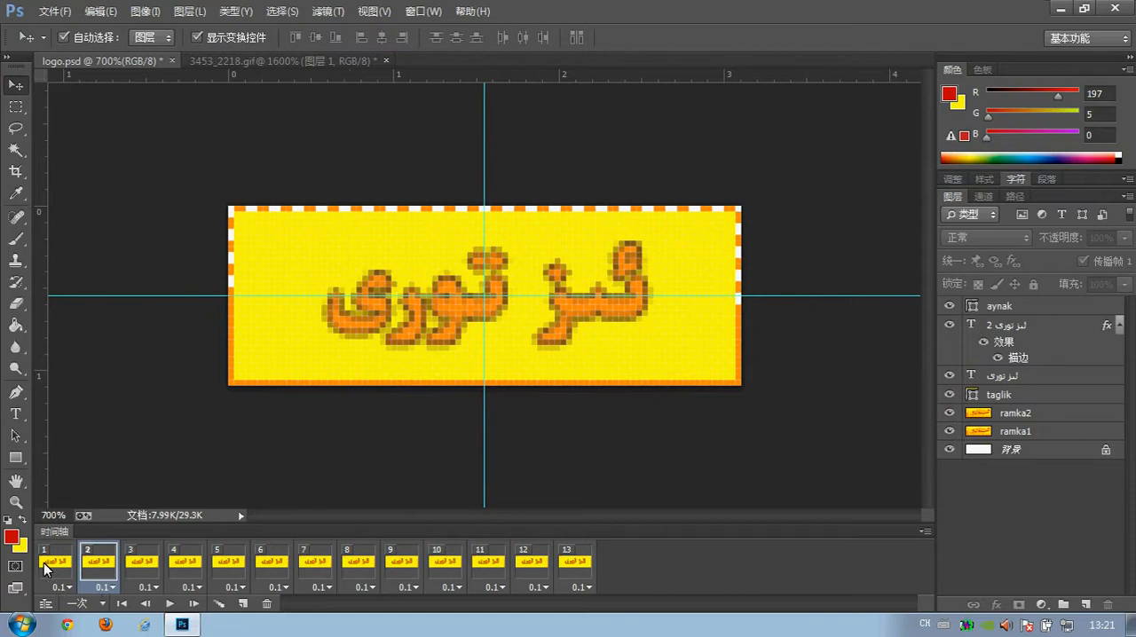
Show the ramka2 layer in frames 4, 6, 8, 10 and 12, and play the animation from frame 1.
click(182, 563)
click(272, 564)
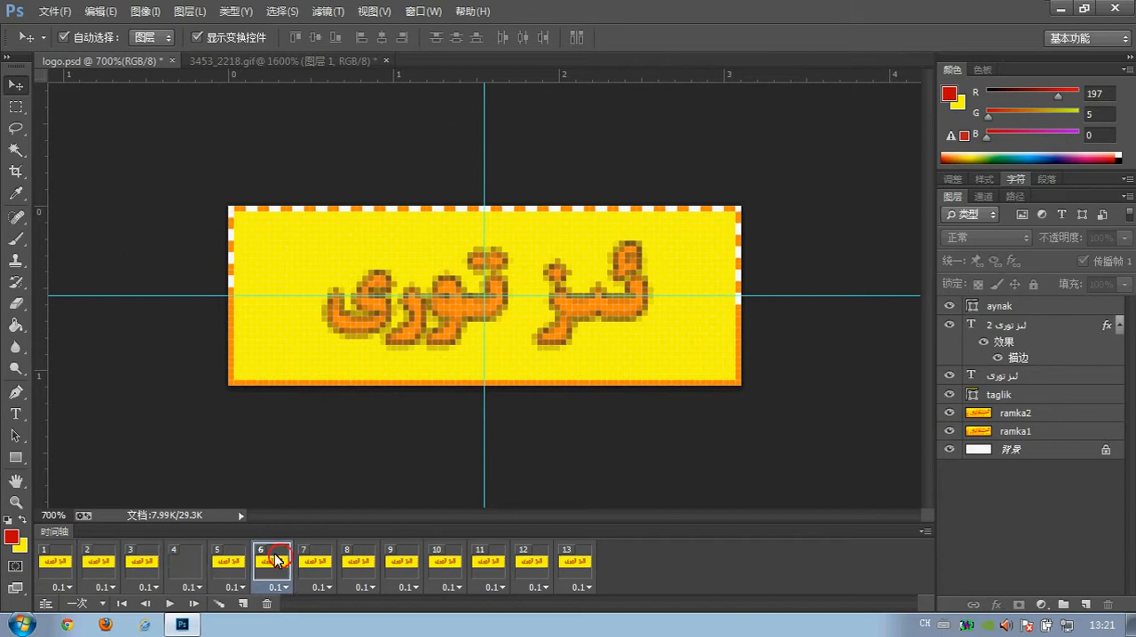
click(946, 413)
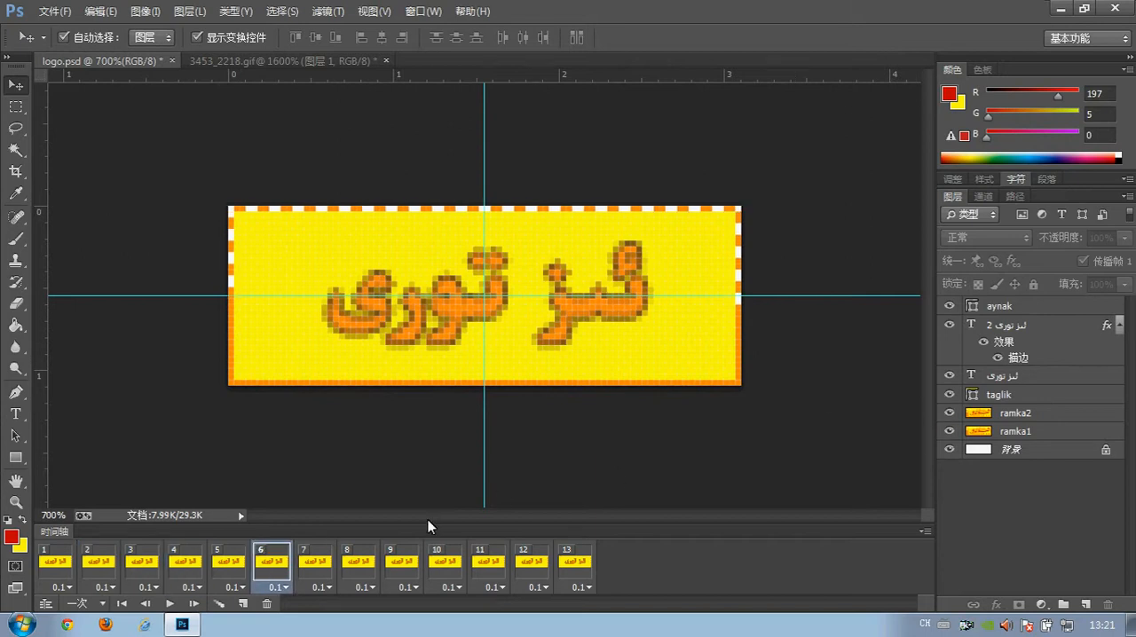
click(360, 569)
click(948, 414)
click(446, 564)
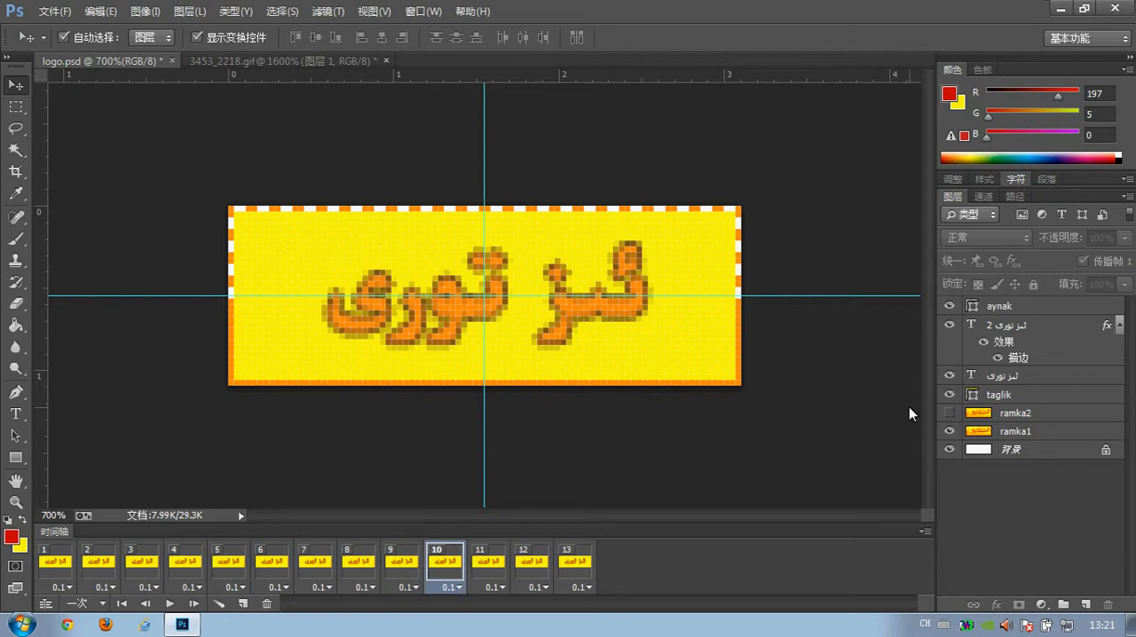
click(952, 414)
click(541, 567)
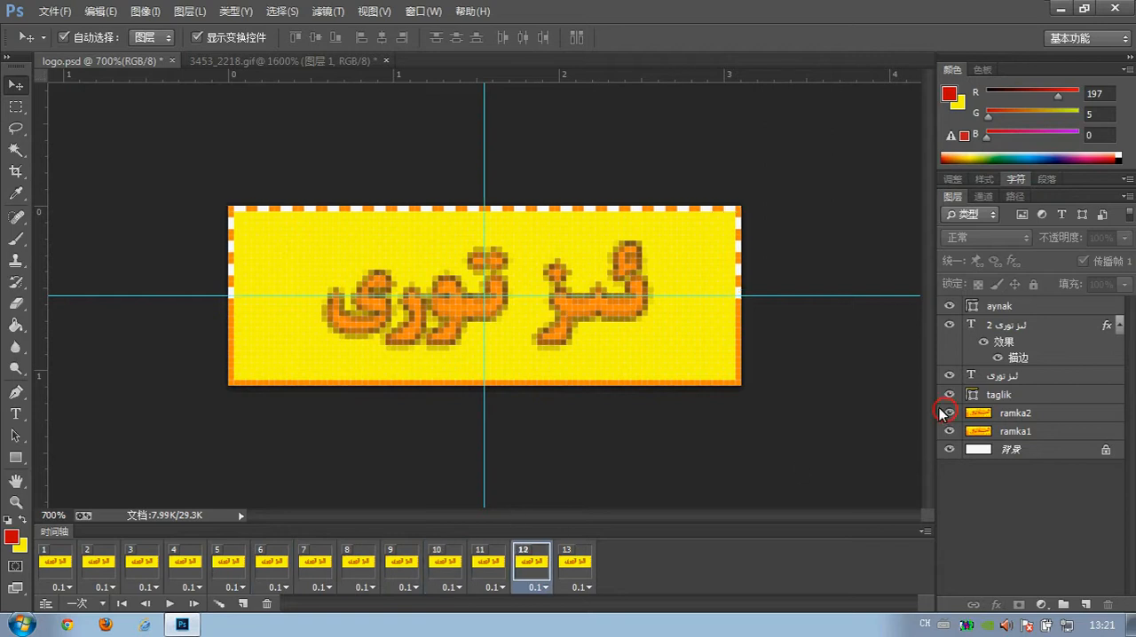
click(46, 558)
click(168, 603)
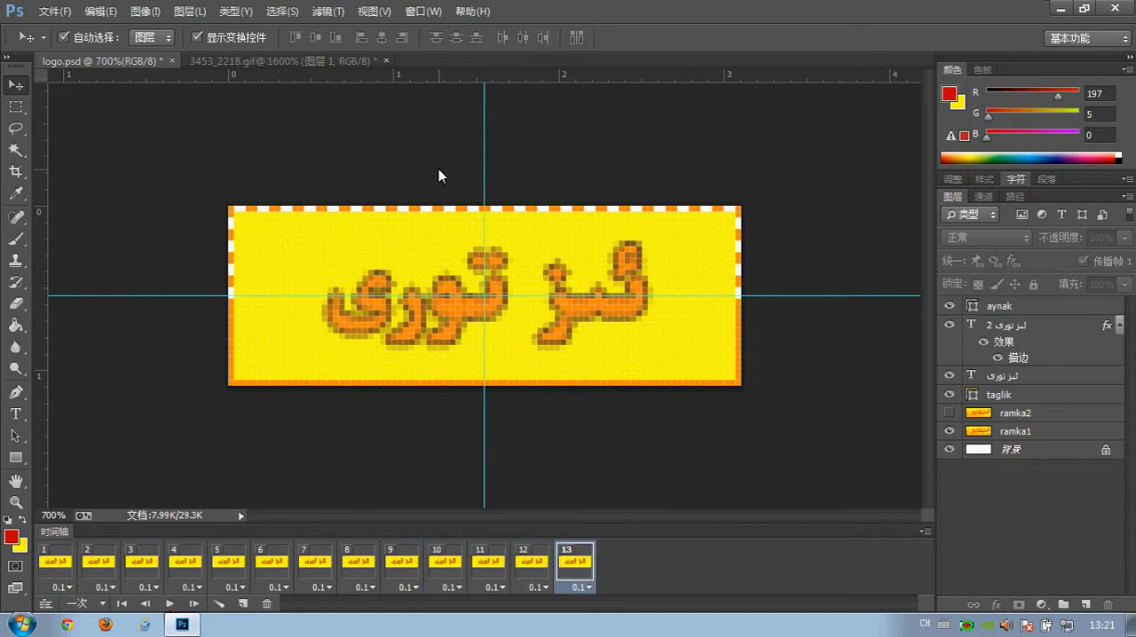
Switch to 3453_2218.gif, view it at 700%, and step through frames 2 to 7 to study the light sweep's positions.
click(233, 60)
click(16, 501)
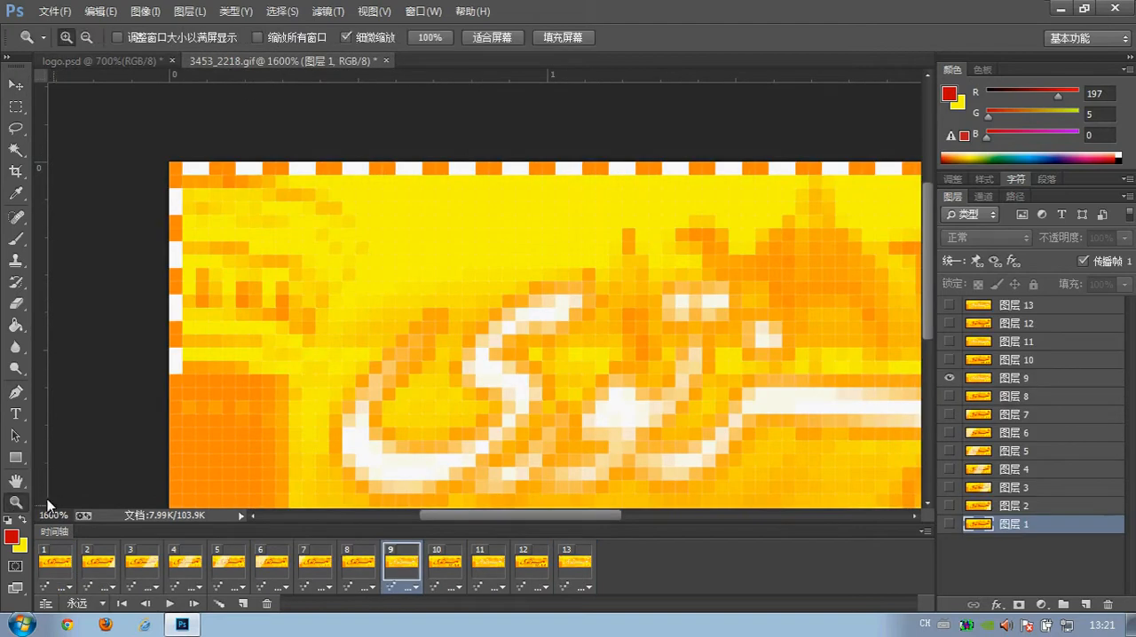
alt+click(609, 289)
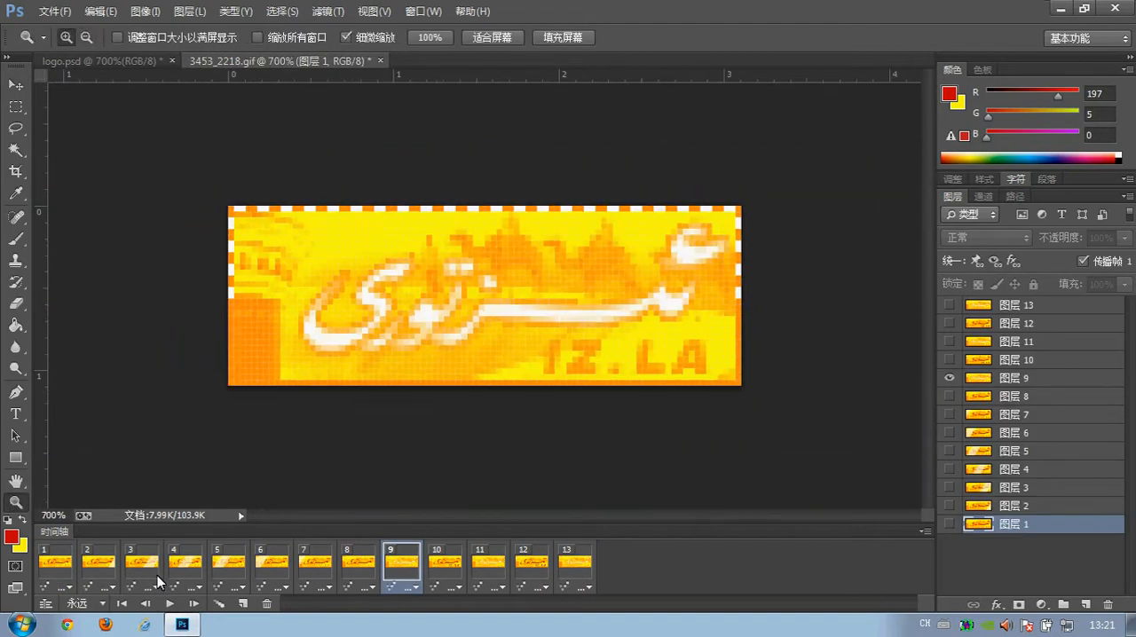
click(96, 566)
click(139, 559)
click(188, 559)
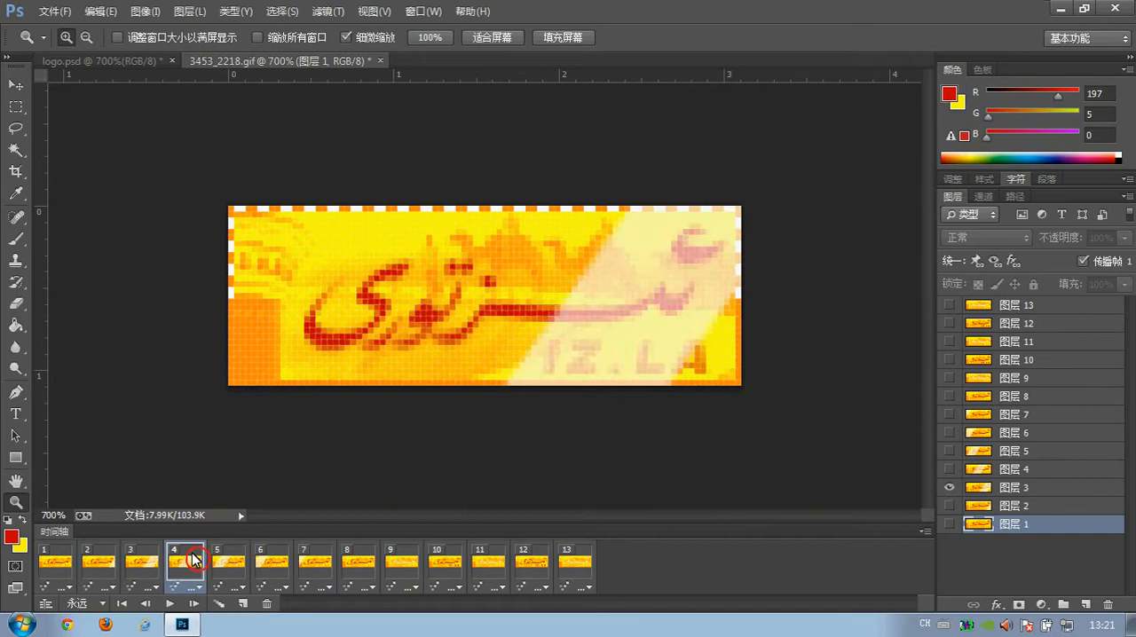
click(228, 561)
click(271, 562)
click(308, 565)
click(271, 568)
click(226, 570)
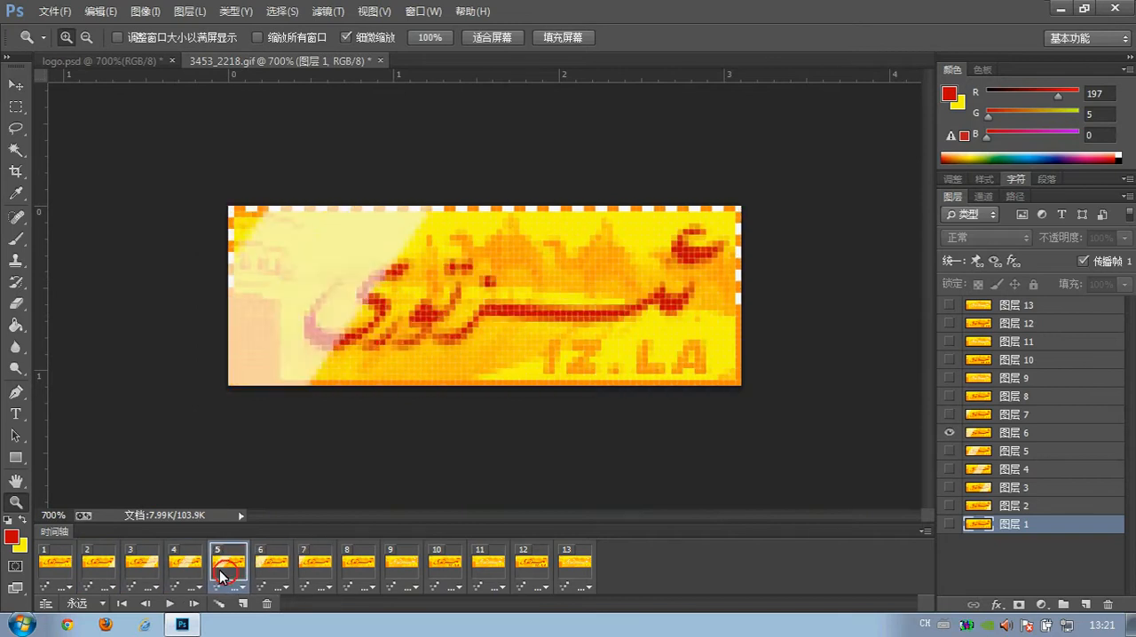
click(185, 570)
click(140, 570)
click(97, 570)
click(311, 568)
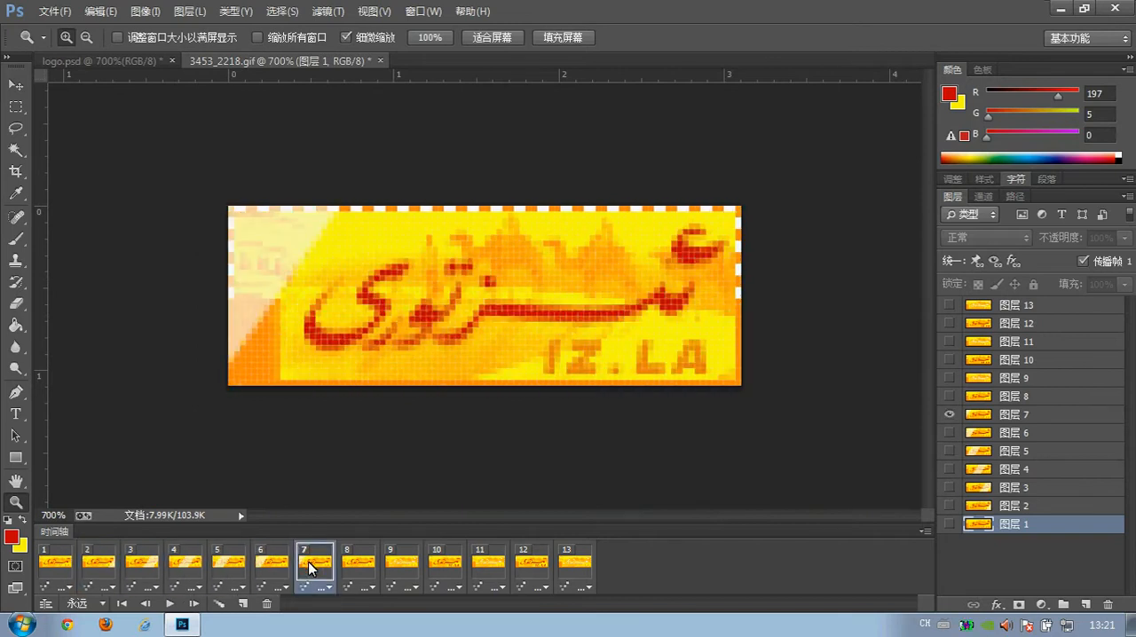
Return to logo.psd and, in frame 2, shift the aynak layer left so the light band just enters the logo's lower-right corner.
click(129, 65)
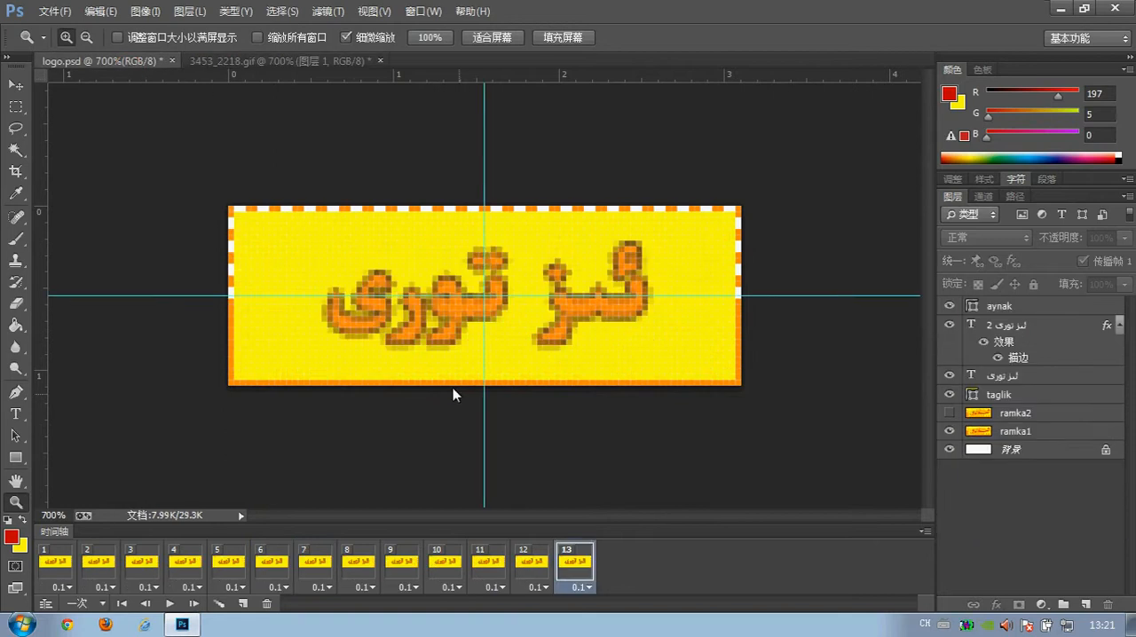
click(87, 564)
key(v)
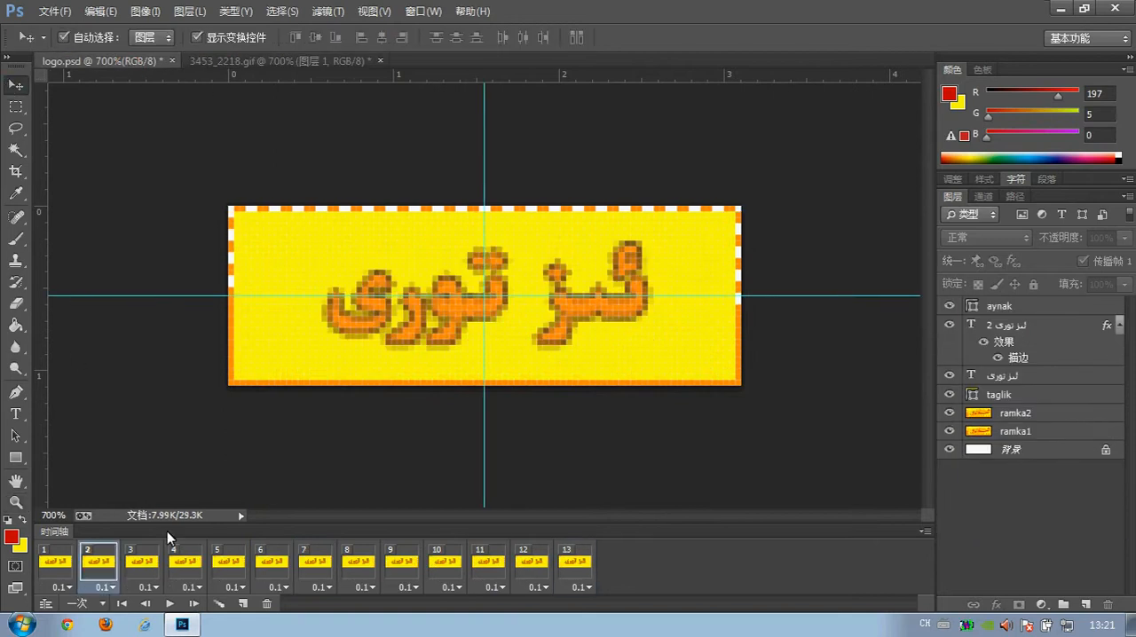
click(1006, 307)
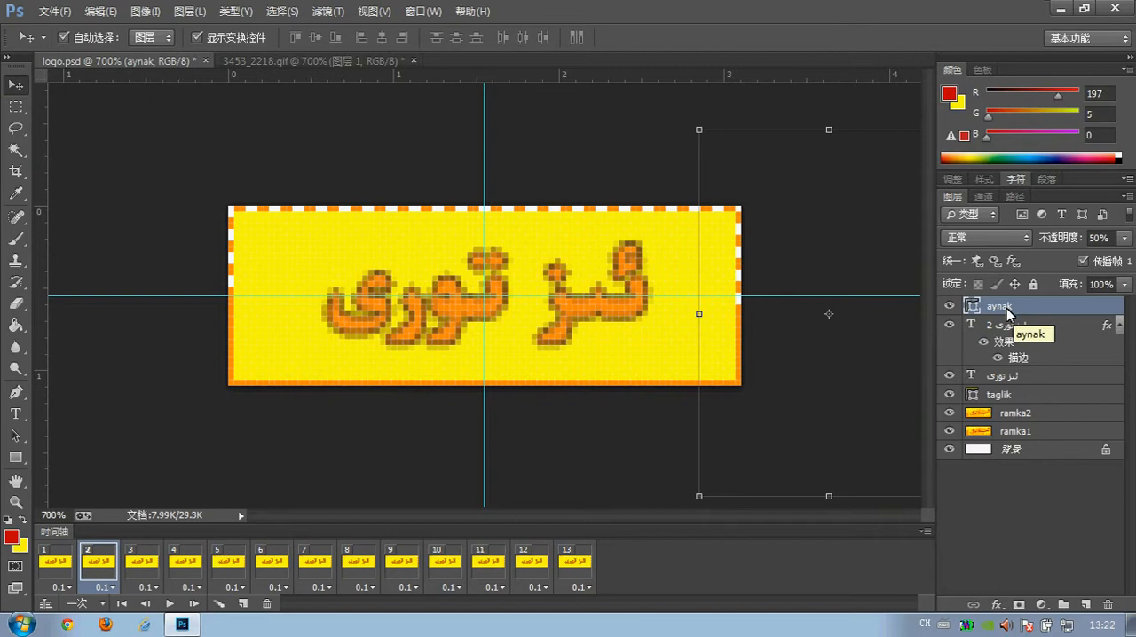
key(Left)
key(Left)
key(Left)
key(Left)
key(Left)
key(Left)
key(Left)
key(Left)
key(Left)
key(Left)
key(Left)
key(Left)
key(Left)
key(Left)
key(Left)
key(Left)
key(Left)
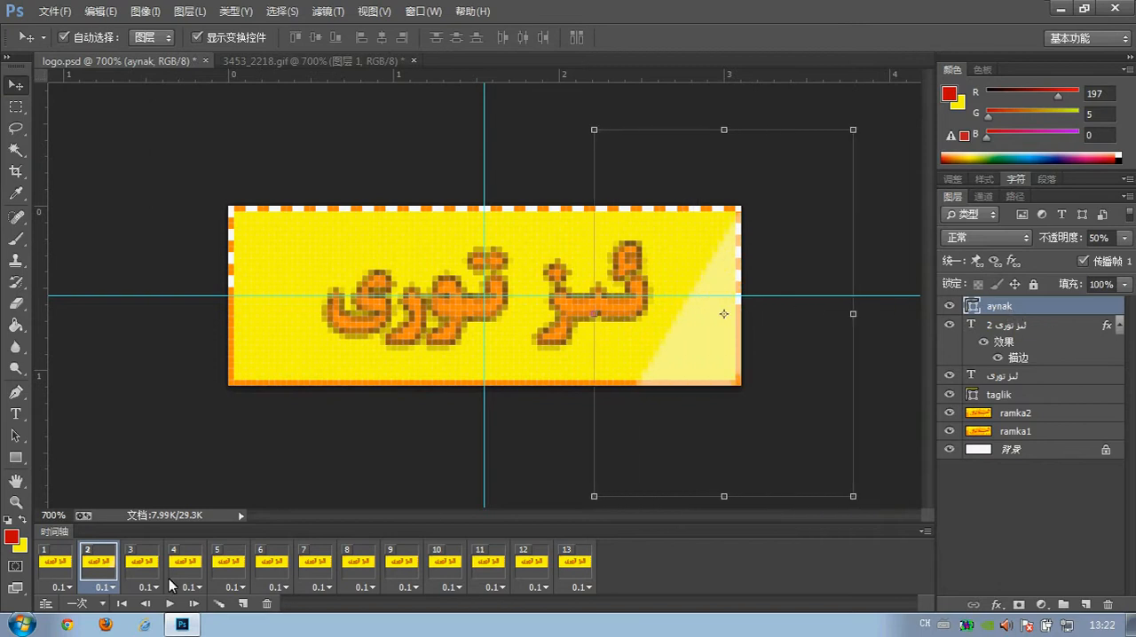
key(Right)
key(Right)
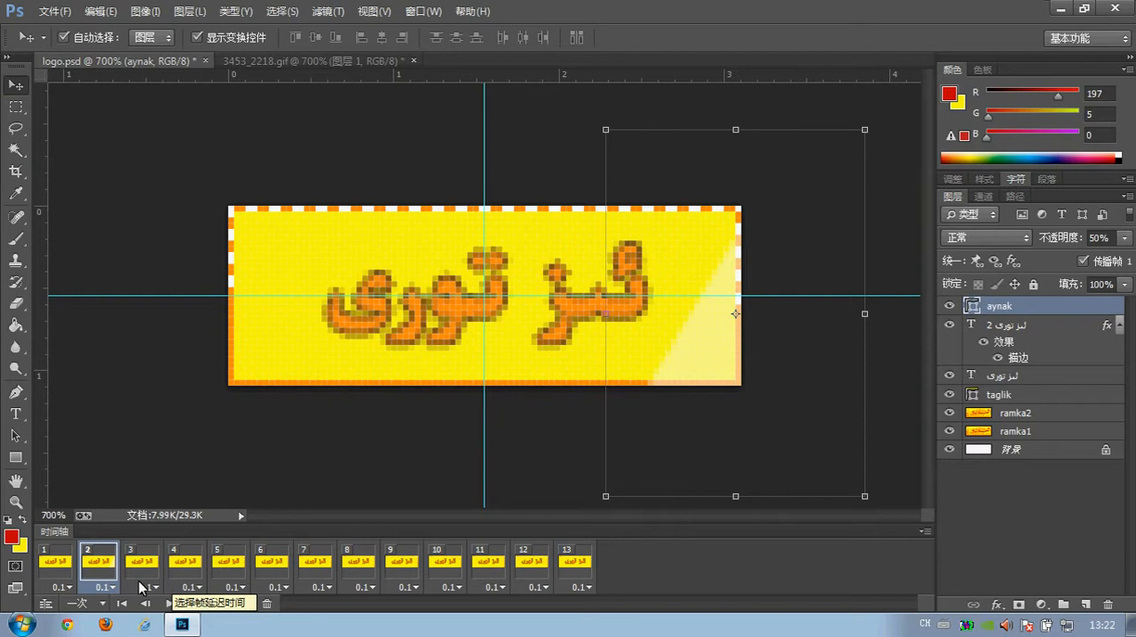
In frame 3, shift the aynak layer left until the light band crosses the rightmost part of the text.
click(143, 573)
key(Left)
key(Left)
key(Left)
key(Left)
key(Left)
key(Left)
key(Left)
key(Left)
key(Left)
key(Left)
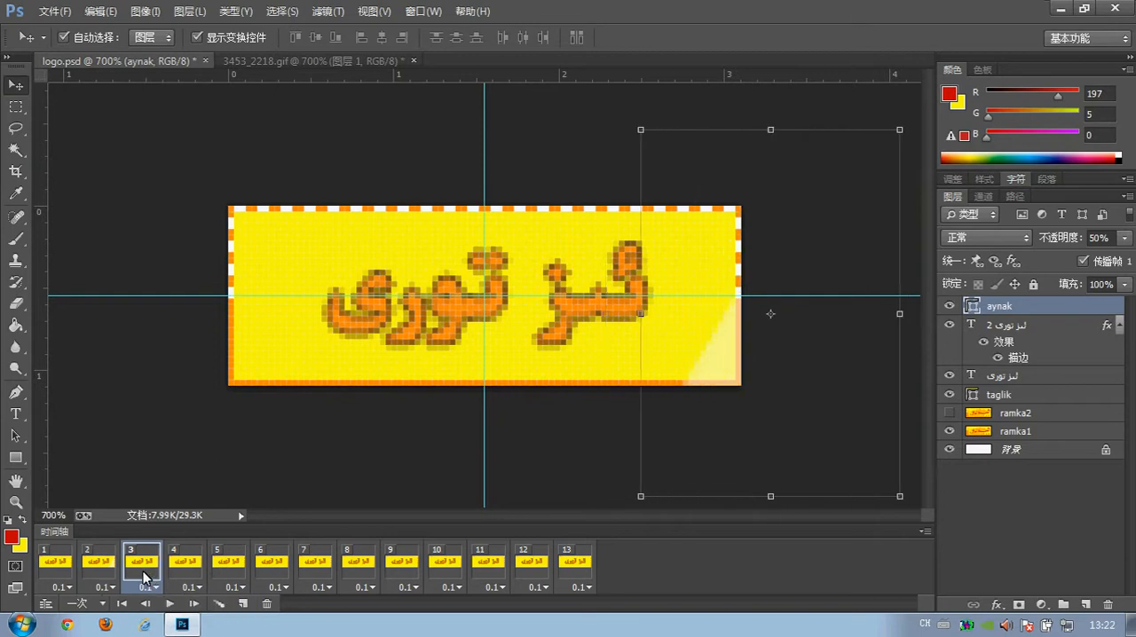
key(Left)
key(Left)
key(Left)
key(Left)
key(Left)
key(Left)
key(Left)
key(Left)
key(Left)
key(Left)
key(Left)
key(Left)
key(Left)
key(Left)
key(Left)
key(Left)
key(Left)
key(Left)
key(Left)
key(Left)
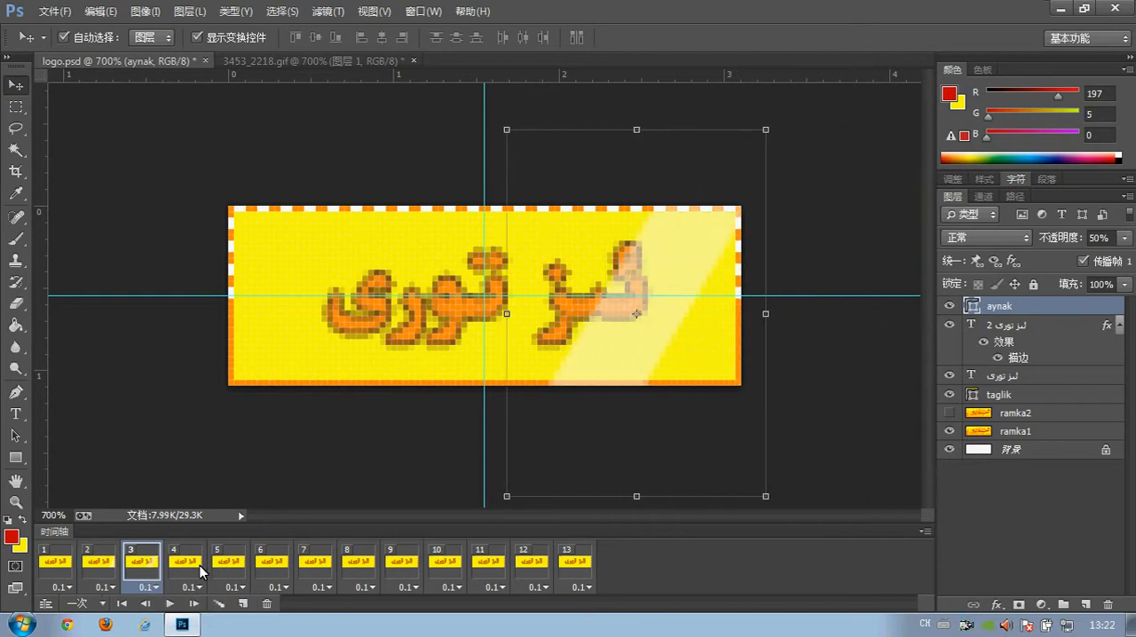
In frame 4, shift the aynak layer left until the light band lies near the logo's centre, between the two words.
click(188, 568)
key(Left)
key(Left)
key(Left)
key(Left)
key(Left)
key(Left)
key(Left)
key(Left)
key(Left)
key(Left)
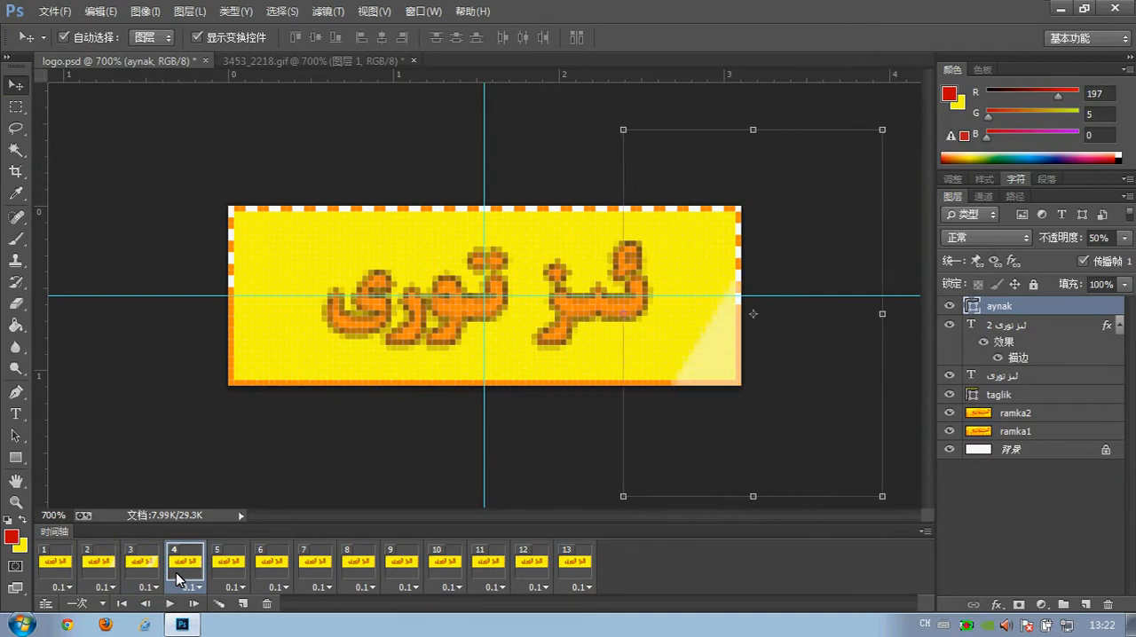
key(Left)
key(Left)
key(Left)
key(Left)
key(Left)
key(Left)
key(Left)
key(Left)
key(Left)
key(Left)
key(Left)
key(Left)
key(Left)
key(Left)
key(Left)
key(Left)
key(Left)
key(Left)
key(Left)
key(Left)
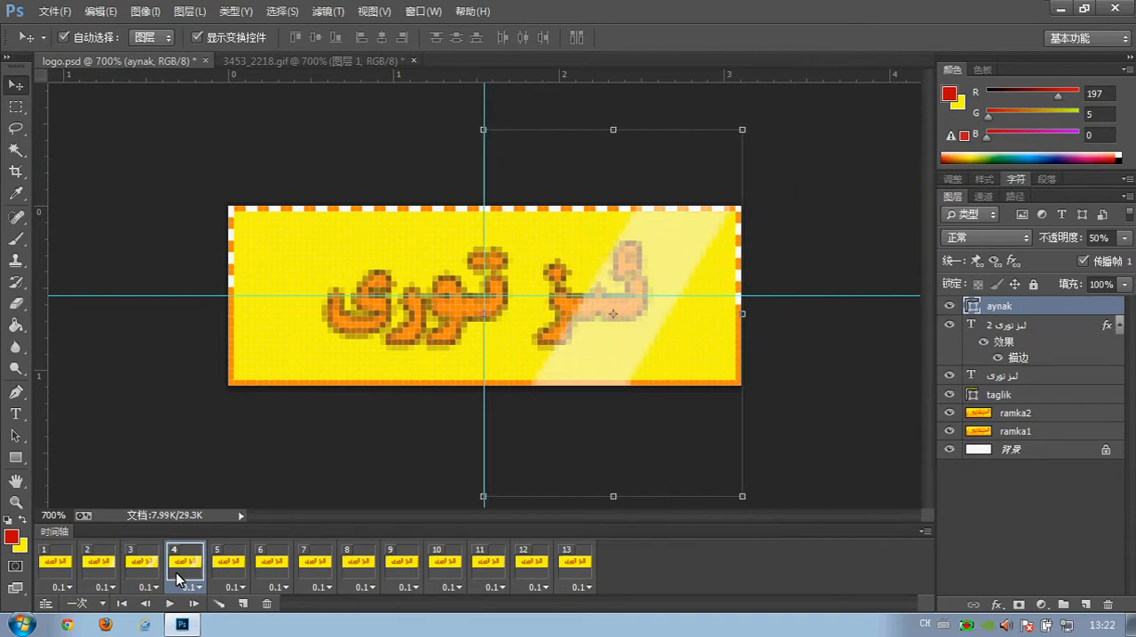
key(Left)
key(Left)
key(Left)
key(Left)
key(Left)
key(Left)
key(Left)
key(Left)
key(Left)
key(Left)
key(Left)
key(Left)
key(Left)
key(Left)
key(Left)
In frame 5, shift the aynak layer left until the light band crosses the left word of the text.
click(222, 562)
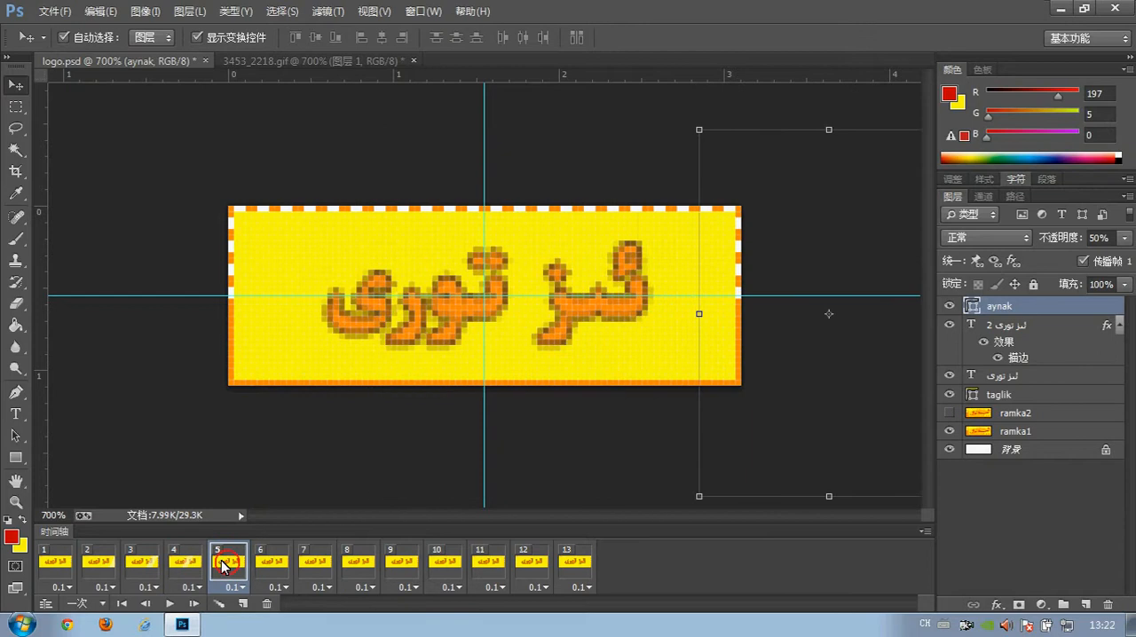
key(Left)
key(Left)
key(Left)
key(Left)
key(Left)
key(Left)
key(Left)
key(Left)
key(Left)
key(Left)
key(Left)
key(Left)
key(Left)
key(Left)
key(Left)
key(Left)
key(Left)
key(Left)
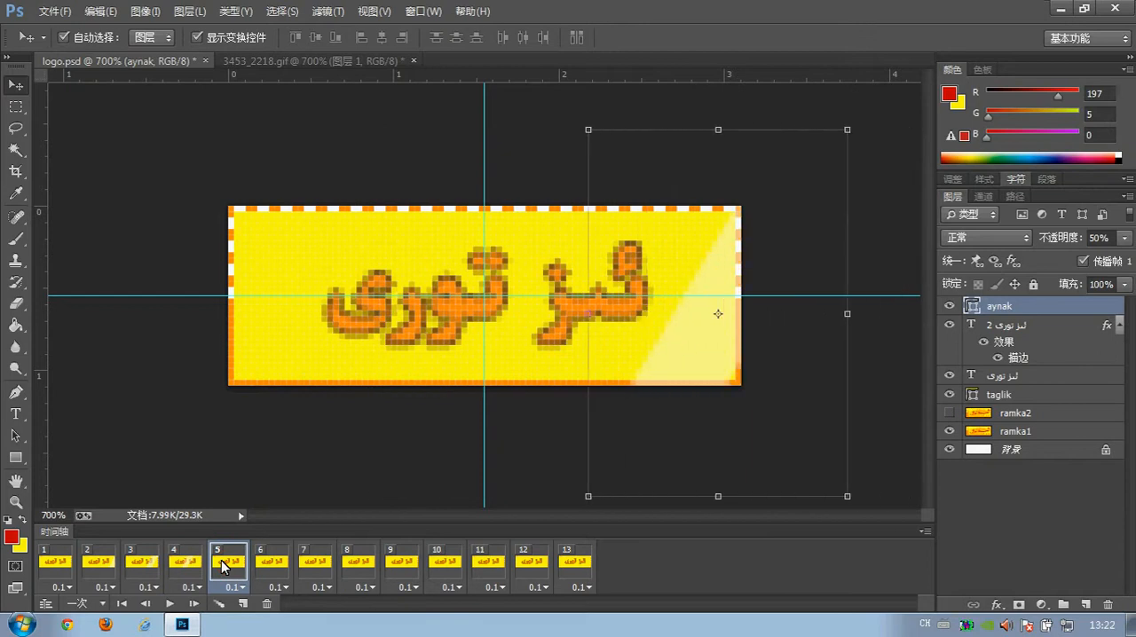
key(Left)
key(Left)
key(Left)
key(Left)
key(Left)
key(Left)
key(Left)
key(Left)
key(Left)
key(Left)
key(Left)
key(Left)
key(Left)
key(Left)
key(Left)
key(Left)
key(Left)
key(Left)
key(Left)
key(Left)
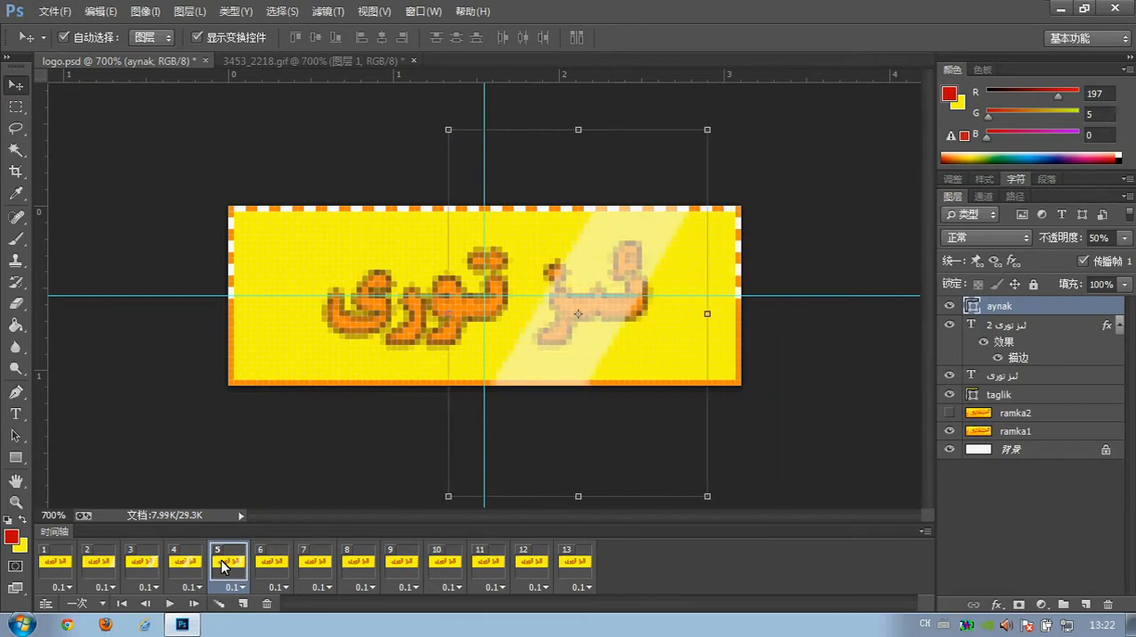
key(Left)
key(Left)
key(Left)
key(Left)
key(Left)
key(Left)
key(Left)
key(Left)
key(Left)
key(Left)
key(Left)
key(Left)
key(Left)
key(Left)
key(Left)
key(Left)
key(Left)
key(Left)
key(Left)
key(Left)
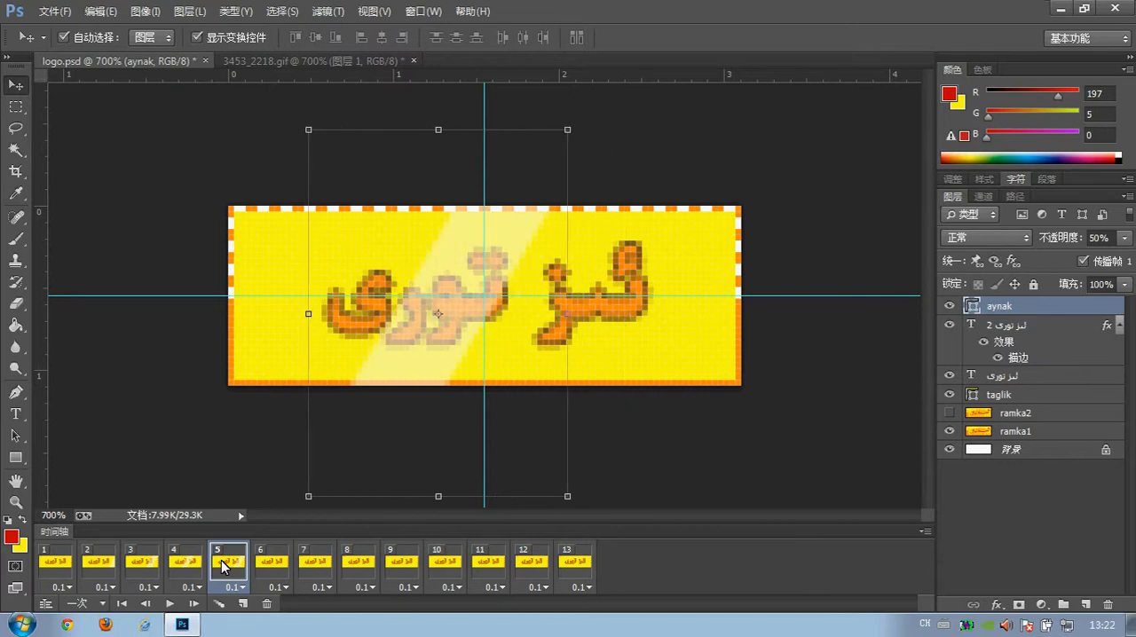
key(Left)
key(Left)
key(Left)
key(Left)
key(Left)
key(Left)
key(Left)
key(Left)
key(Left)
Compare the light band's position across frames 2 to 4 and nudge the aynak layer slightly right in frame 4.
click(186, 564)
click(142, 564)
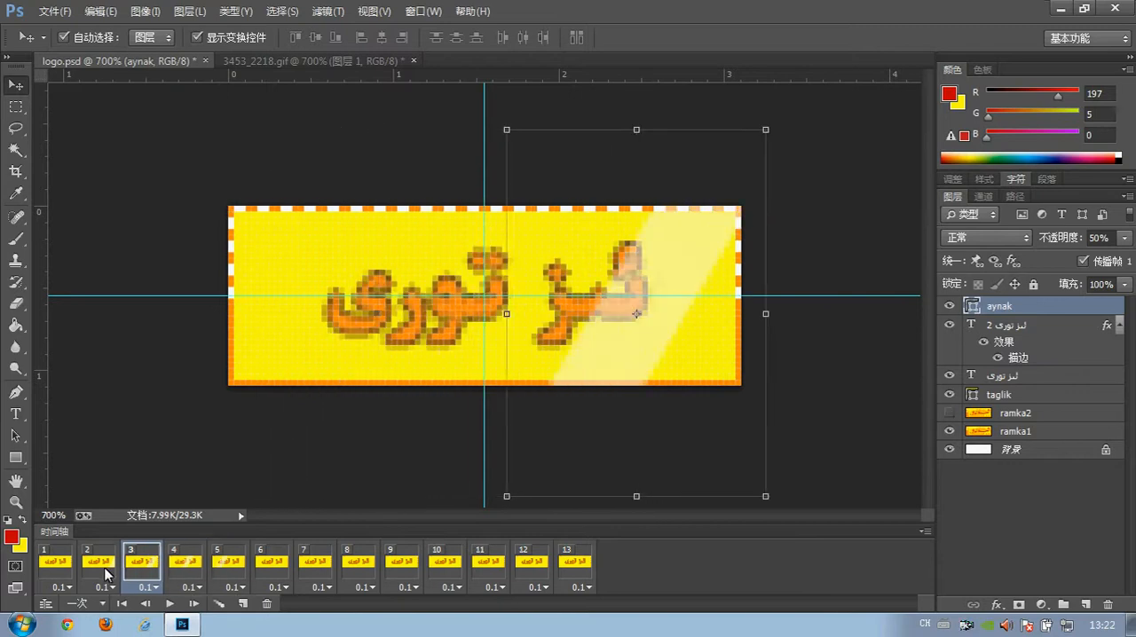
click(106, 572)
click(137, 572)
click(184, 566)
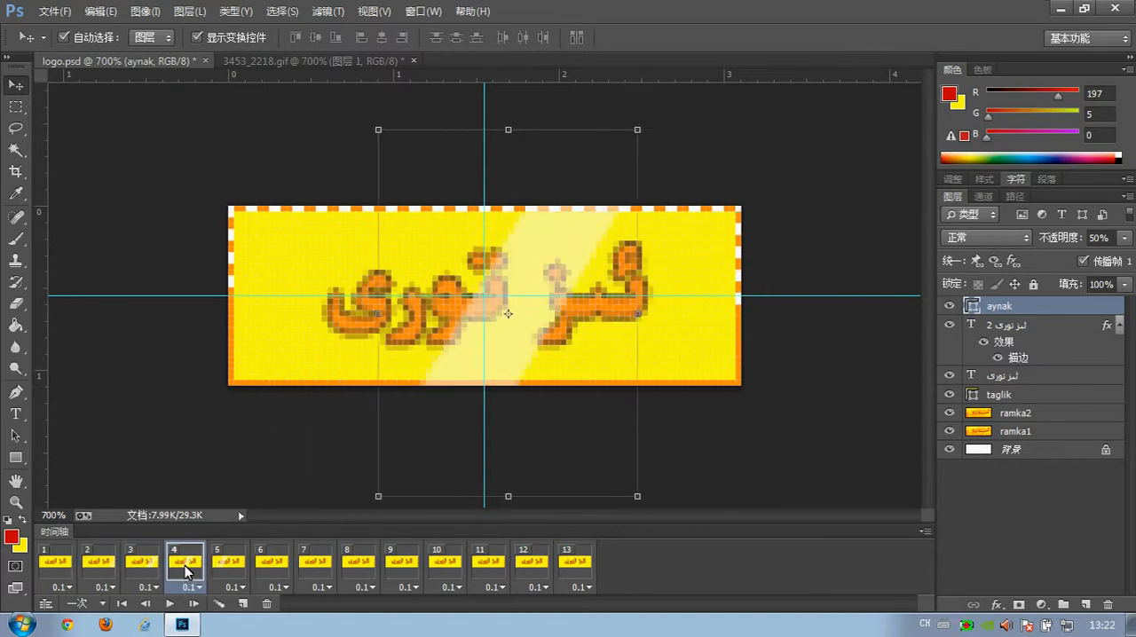
key(Right)
key(Right)
key(Right)
key(Right)
key(Right)
Nudge the aynak layer slightly right in frame 5 to even out the sweep's spacing.
click(226, 567)
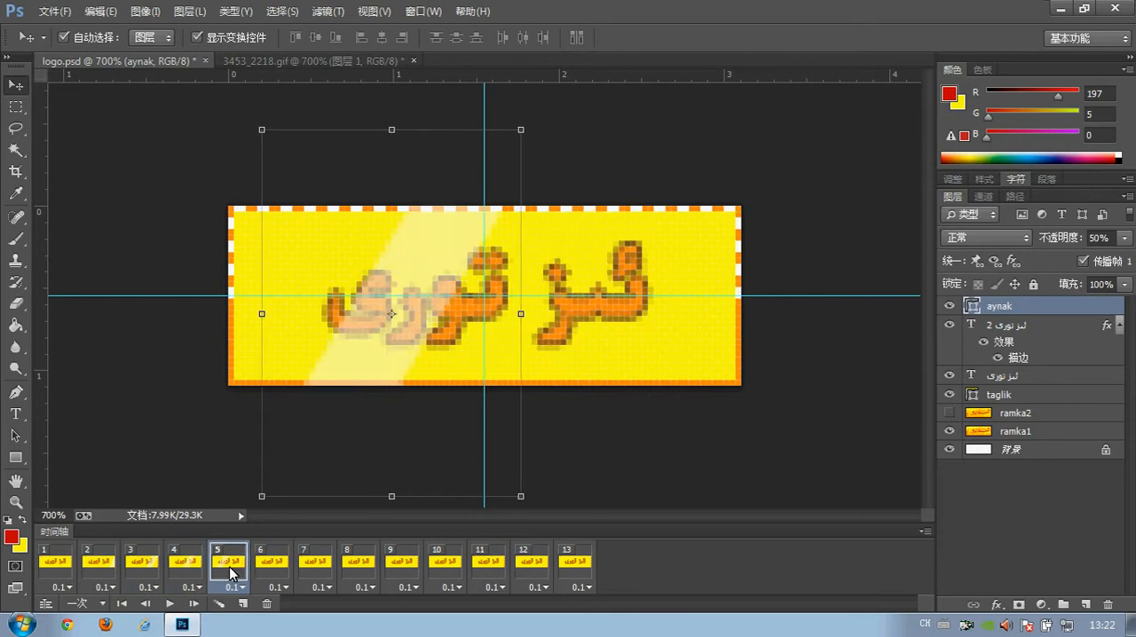
key(Right)
key(Right)
key(Right)
key(Right)
key(Right)
key(Right)
key(Right)
key(Right)
key(Right)
key(Right)
key(Right)
key(Right)
key(Right)
key(Right)
key(Right)
key(Right)
key(Right)
key(Right)
key(Right)
key(Right)
In frame 6, shift the aynak layer left until the light band reaches the logo's lower-left corner.
click(262, 568)
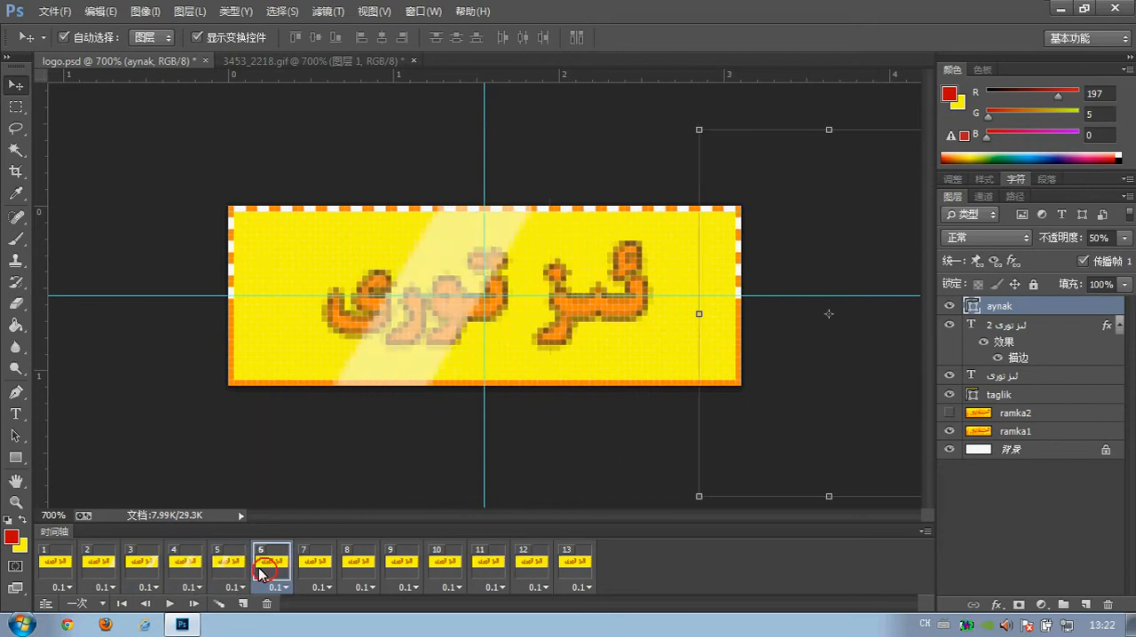
key(Right)
key(Left)
key(Left)
key(Left)
key(Left)
key(Left)
key(Left)
key(Left)
key(Left)
key(Left)
key(Left)
key(Left)
key(Left)
key(Left)
key(Left)
key(Left)
key(Left)
key(Left)
key(Left)
key(Left)
key(Left)
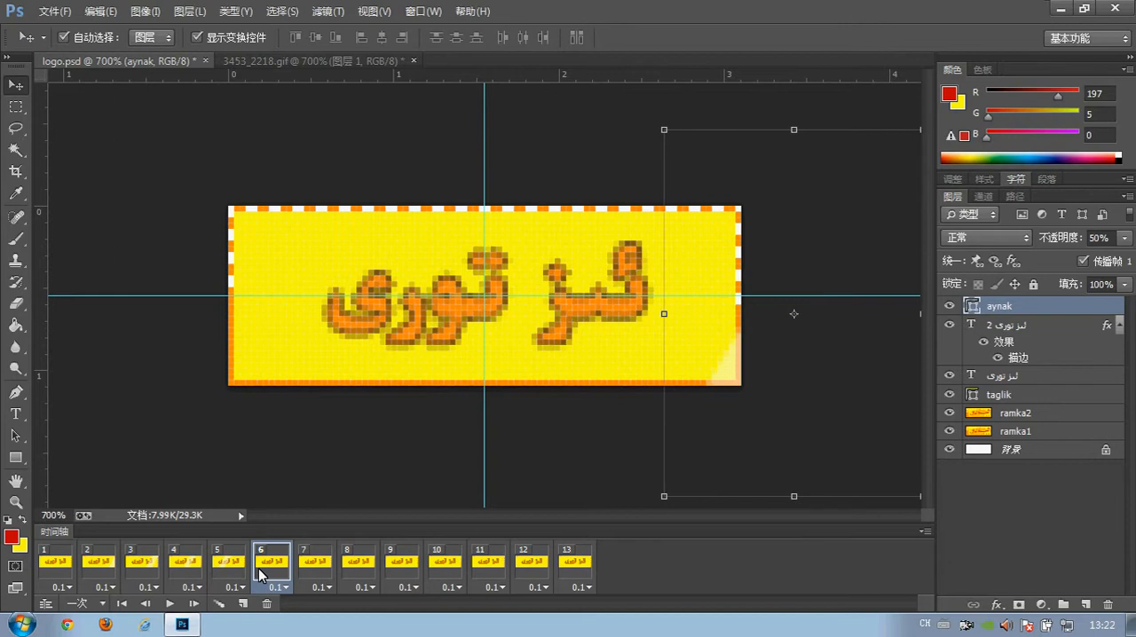
key(Left)
key(Left)
key(Left)
key(Left)
key(Left)
key(Left)
key(Left)
key(Left)
key(Left)
key(Left)
key(Left)
key(Left)
key(Left)
key(Left)
key(Left)
key(Left)
key(Left)
key(Left)
key(Left)
key(Left)
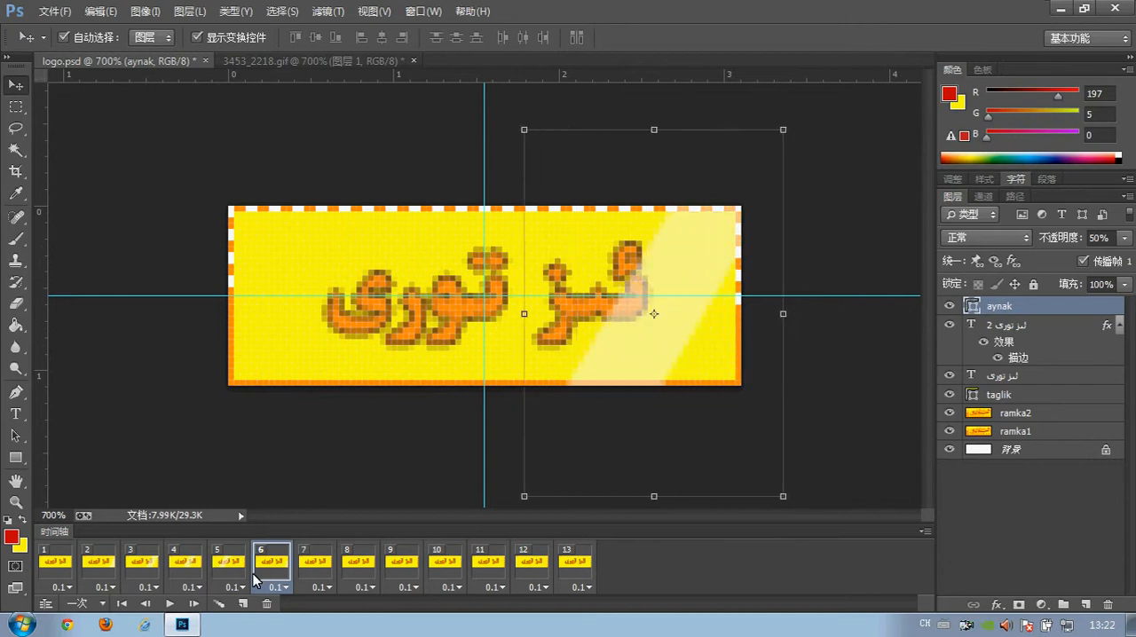
key(Left)
key(Left)
key(Left)
key(Left)
key(Left)
key(Left)
key(Left)
key(Left)
key(Left)
key(Left)
key(Left)
key(Left)
key(Left)
key(Left)
key(Left)
key(Left)
key(Left)
key(Left)
key(Left)
key(Left)
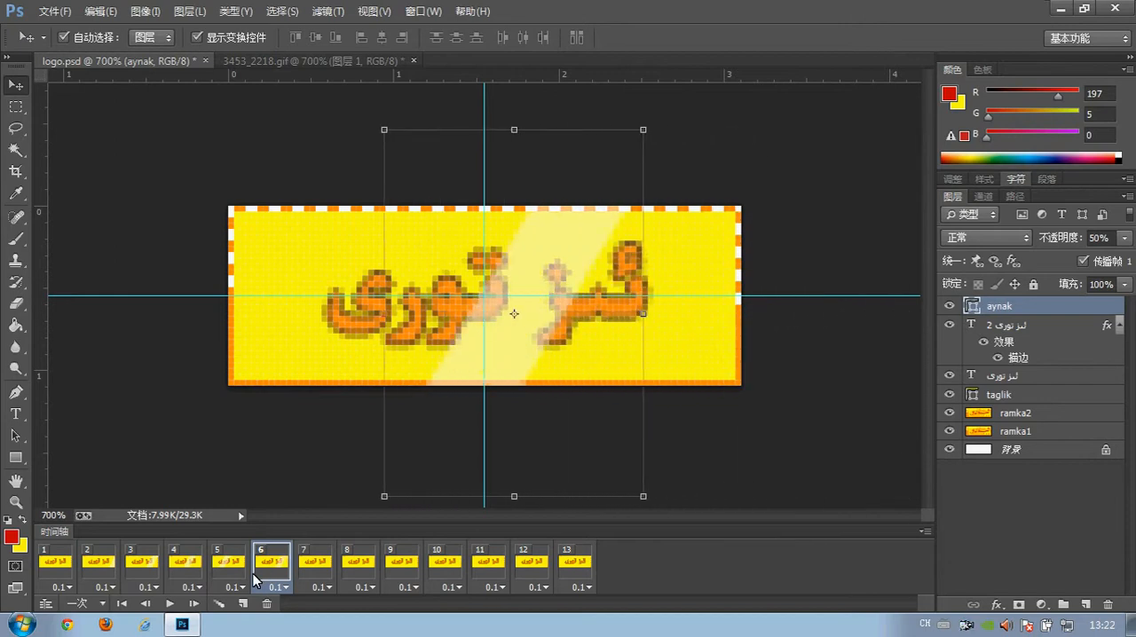
key(Left)
key(Left)
key(Left)
key(Left)
key(Left)
key(Left)
key(Left)
key(Left)
key(Left)
key(Left)
key(Left)
key(Left)
key(Left)
key(Left)
key(Left)
key(Left)
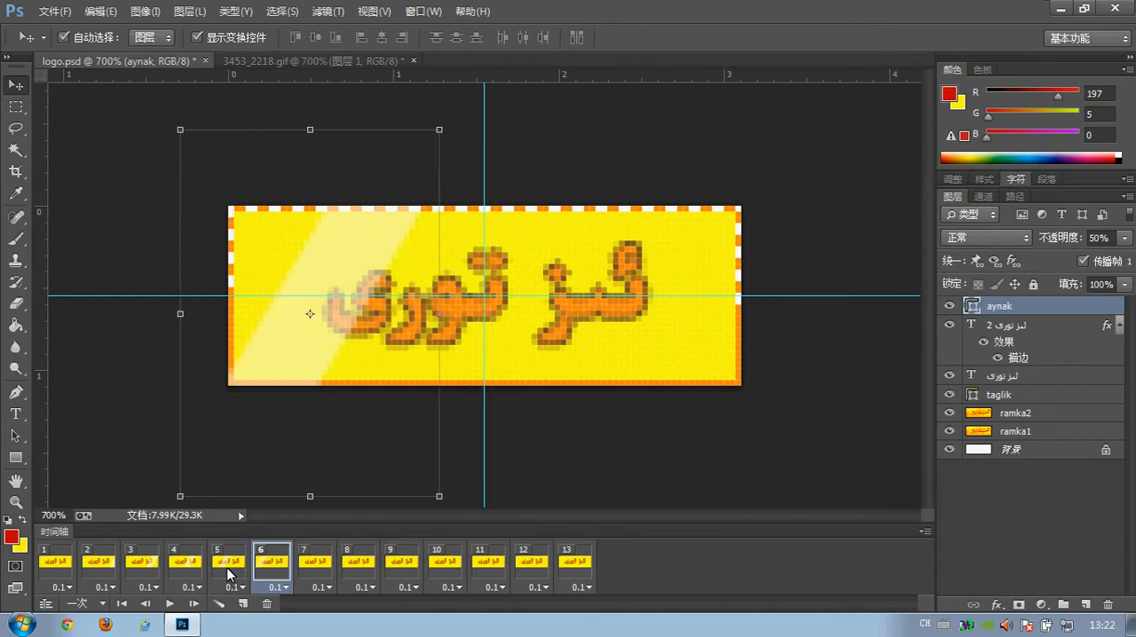
Compare frame 6 with frame 5 and nudge the aynak layer slightly right in frame 6.
click(233, 573)
click(271, 570)
key(Right)
key(Right)
key(Right)
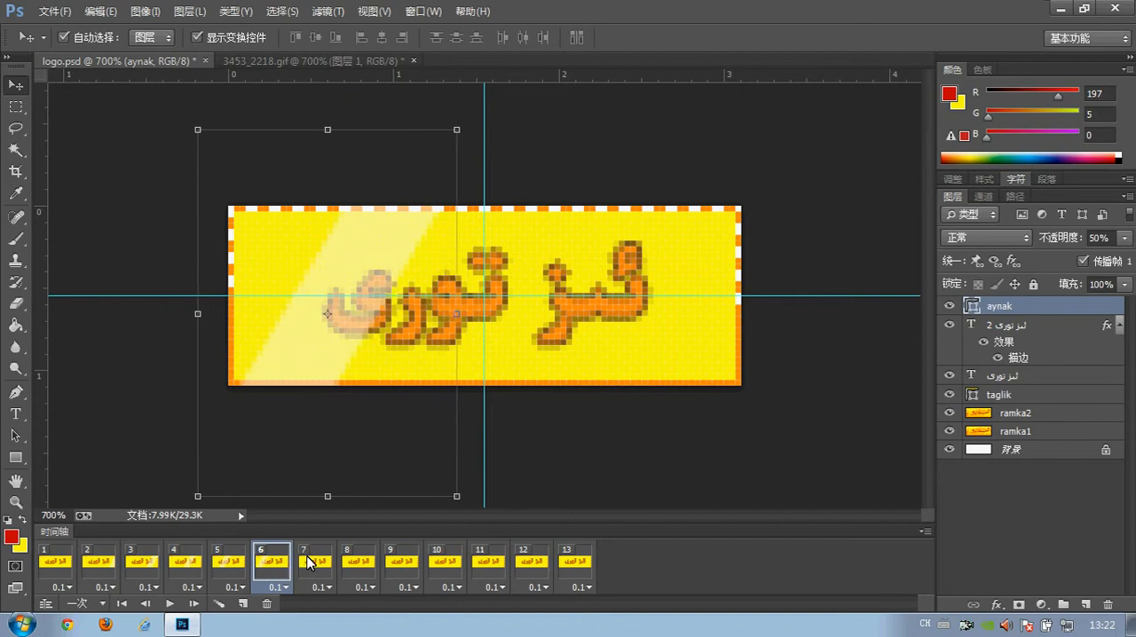
In frame 7, shift the aynak layer left until the light band reaches the logo's upper-left corner.
click(309, 562)
key(Left)
key(Left)
key(Left)
key(Left)
key(Left)
key(Left)
key(Left)
key(Left)
key(Left)
key(Left)
key(Left)
key(Left)
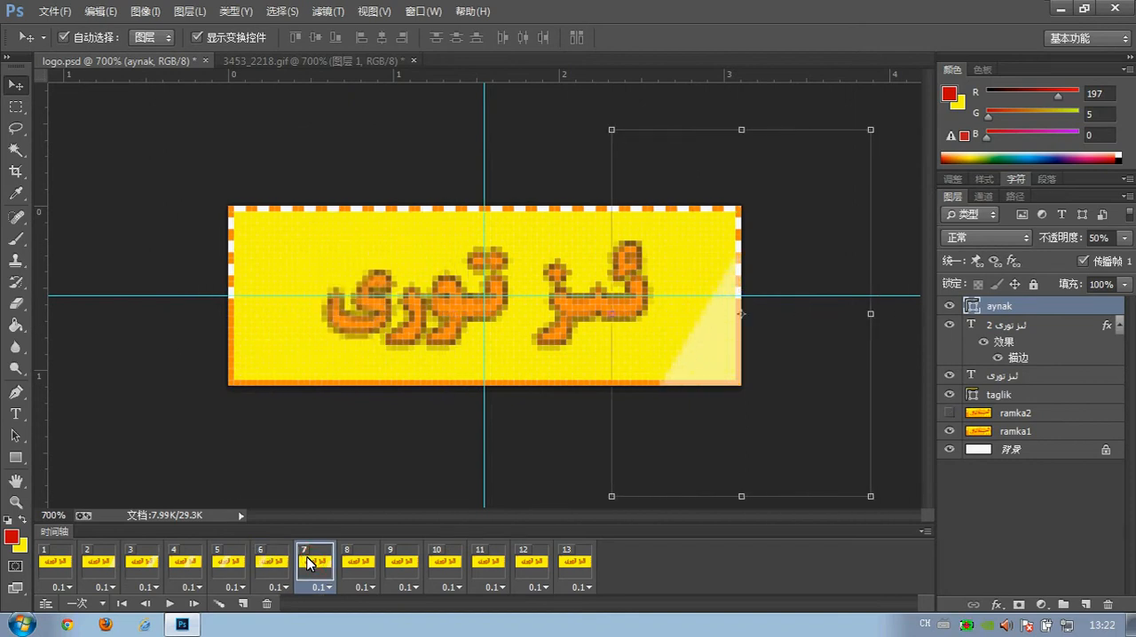
key(Left)
key(Left)
key(Left)
key(Left)
key(Left)
key(Left)
key(Left)
key(Left)
key(Left)
key(Left)
key(Left)
key(Left)
key(Left)
key(Left)
key(Left)
key(Left)
key(Left)
key(Left)
key(Left)
key(Left)
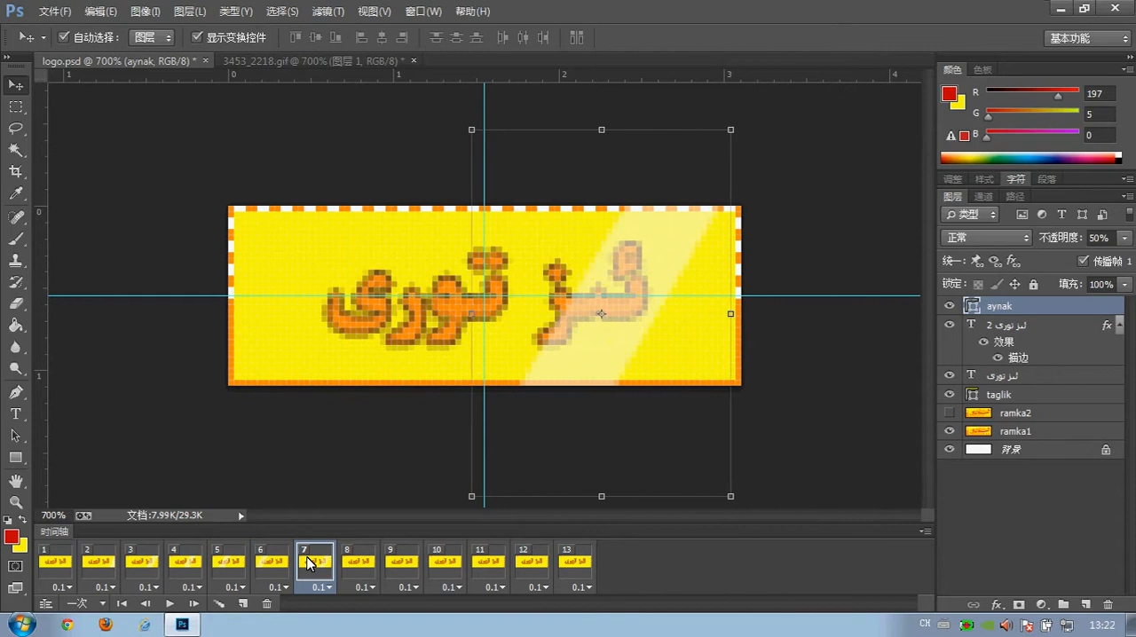
key(Left)
key(Left)
key(Left)
key(Left)
key(Left)
key(Left)
key(Left)
key(Left)
key(Left)
key(Left)
key(Left)
key(Left)
key(Left)
key(Left)
key(Left)
key(Left)
key(Left)
key(Left)
key(Left)
key(Left)
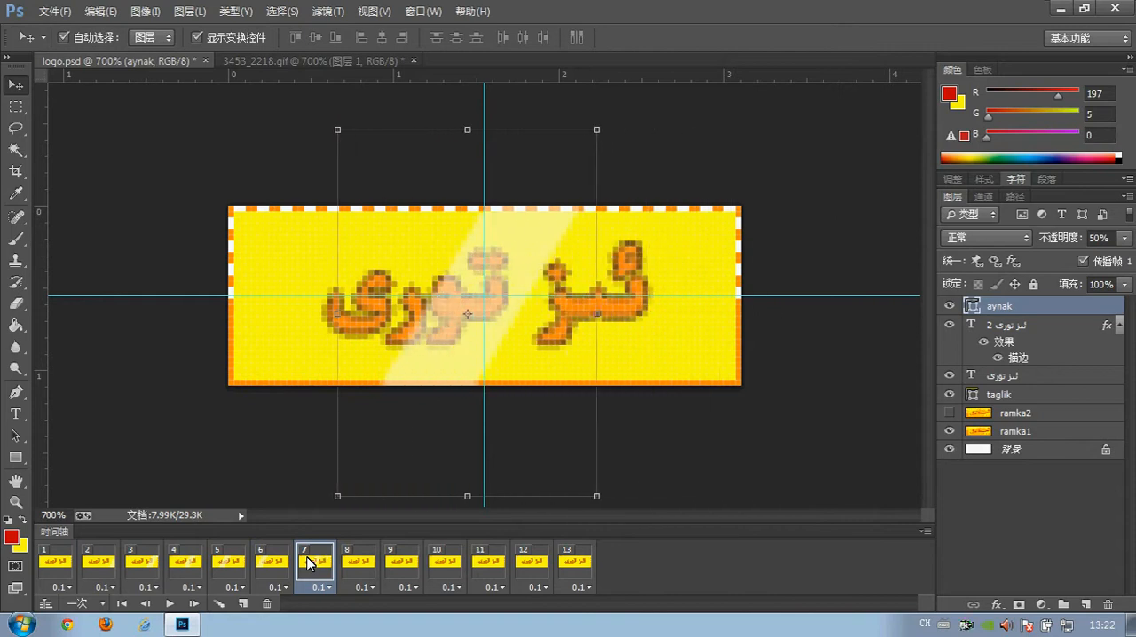
key(Left)
key(Left)
key(Left)
key(Left)
key(Left)
key(Left)
key(Left)
key(Left)
key(Left)
key(Left)
key(Left)
key(Left)
key(Left)
key(Left)
key(Left)
key(Left)
key(Left)
key(Left)
key(Left)
key(Left)
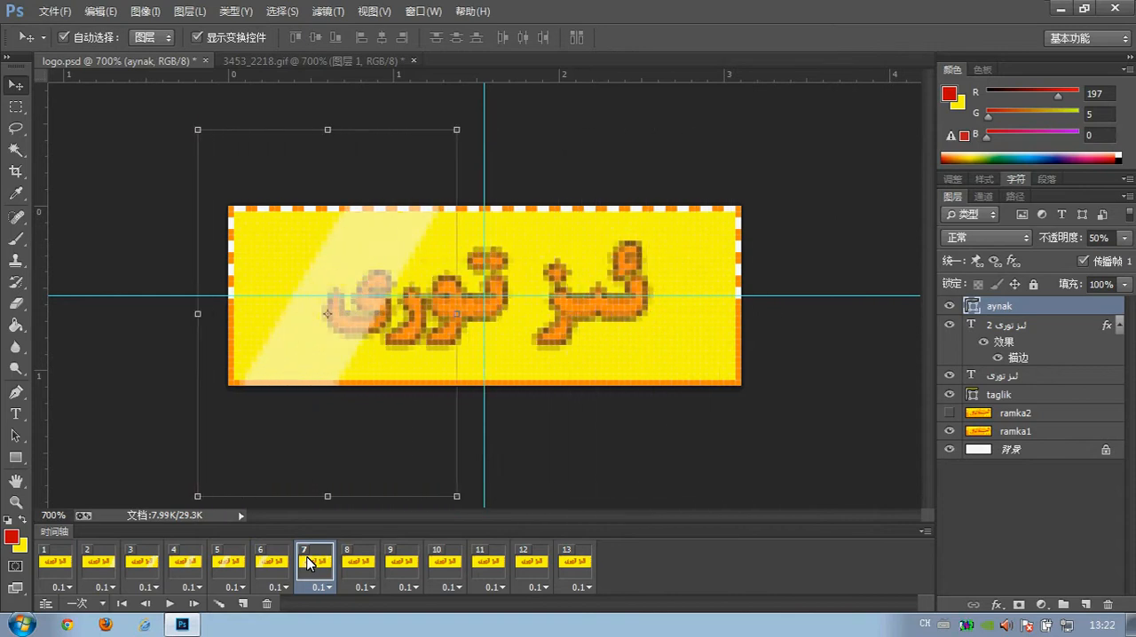
key(Left)
key(Left)
key(Left)
key(Left)
key(Left)
key(Left)
key(Left)
key(Left)
key(Left)
key(Left)
key(Left)
key(Left)
key(Left)
key(Left)
key(Left)
key(Left)
key(Left)
key(Left)
key(Left)
key(Left)
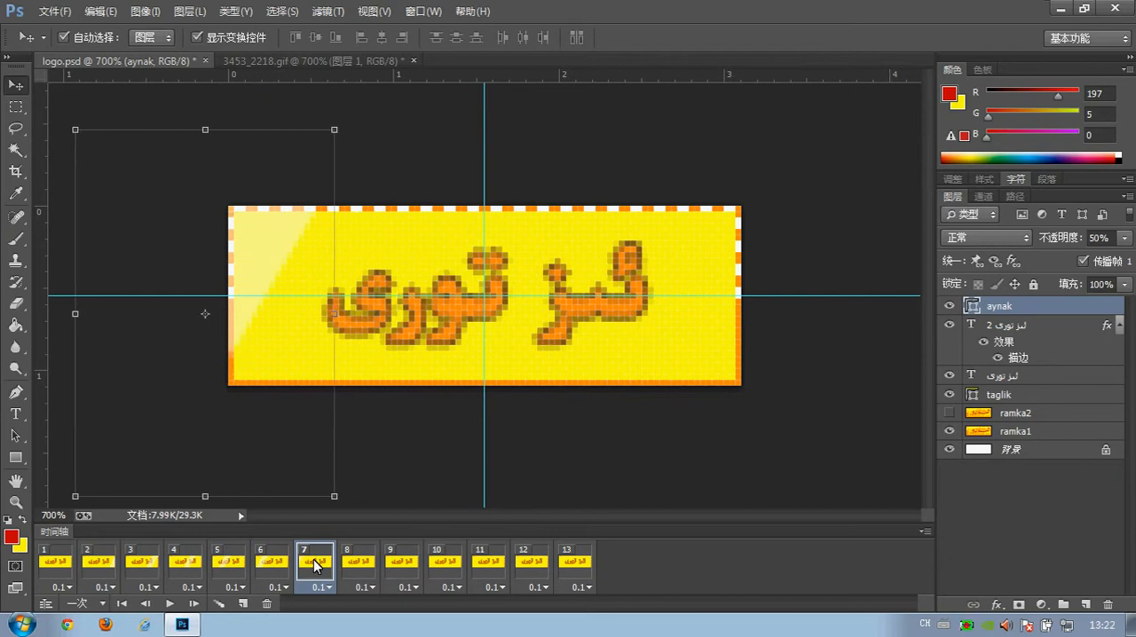
key(Left)
key(Left)
key(Left)
Play the logo.psd animation from frame 1, followed by the 3453_2218.gif animation for comparison.
click(53, 563)
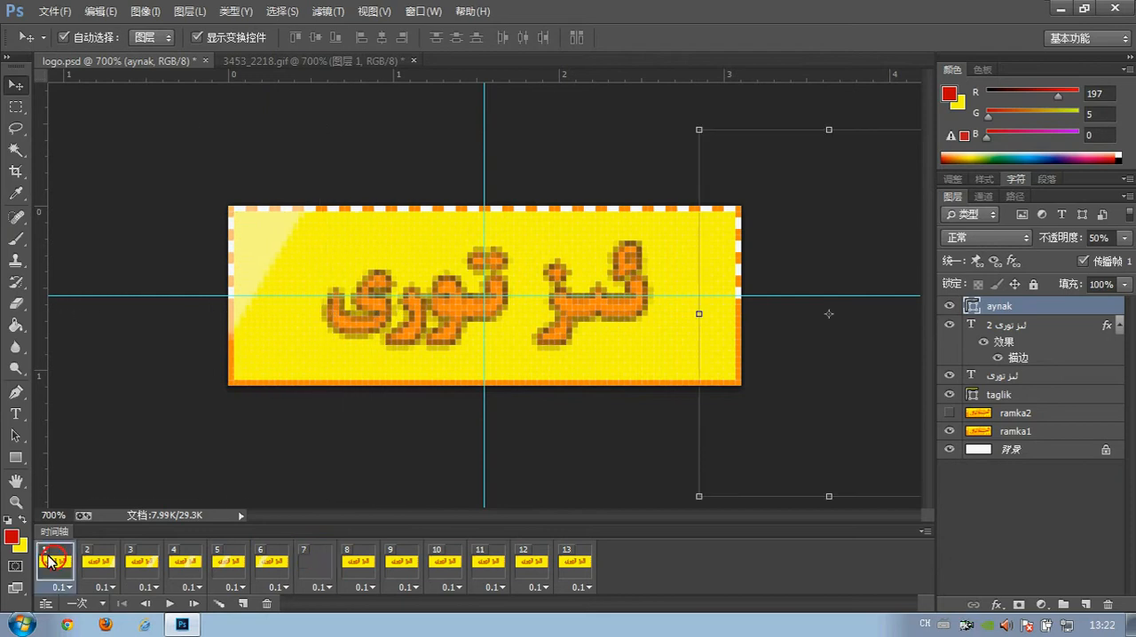
click(172, 604)
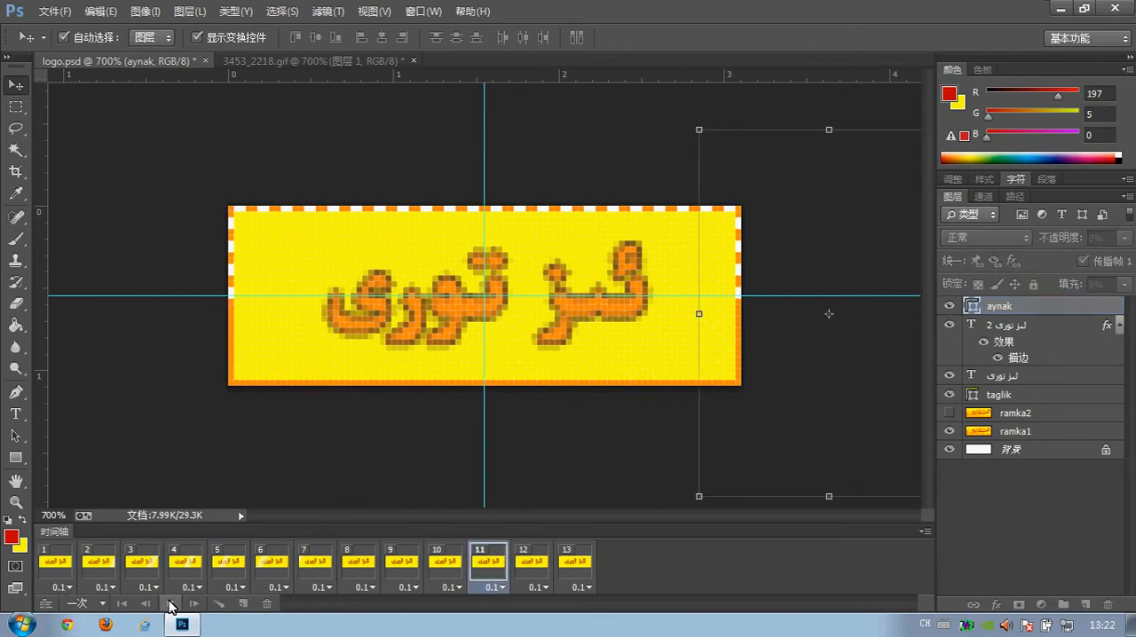
click(281, 59)
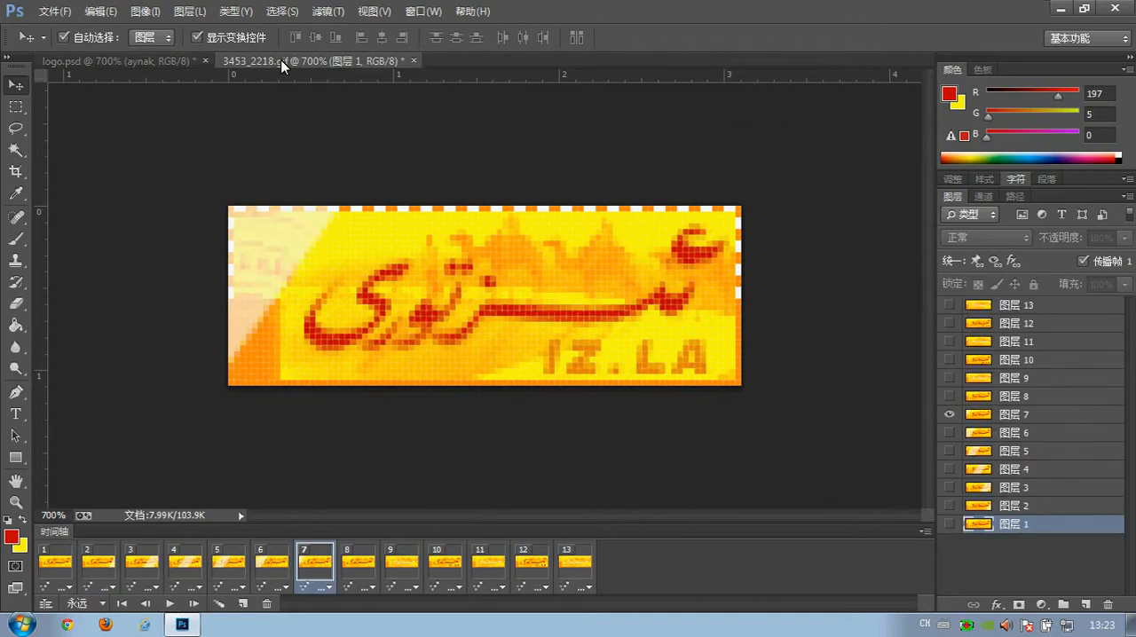
click(55, 562)
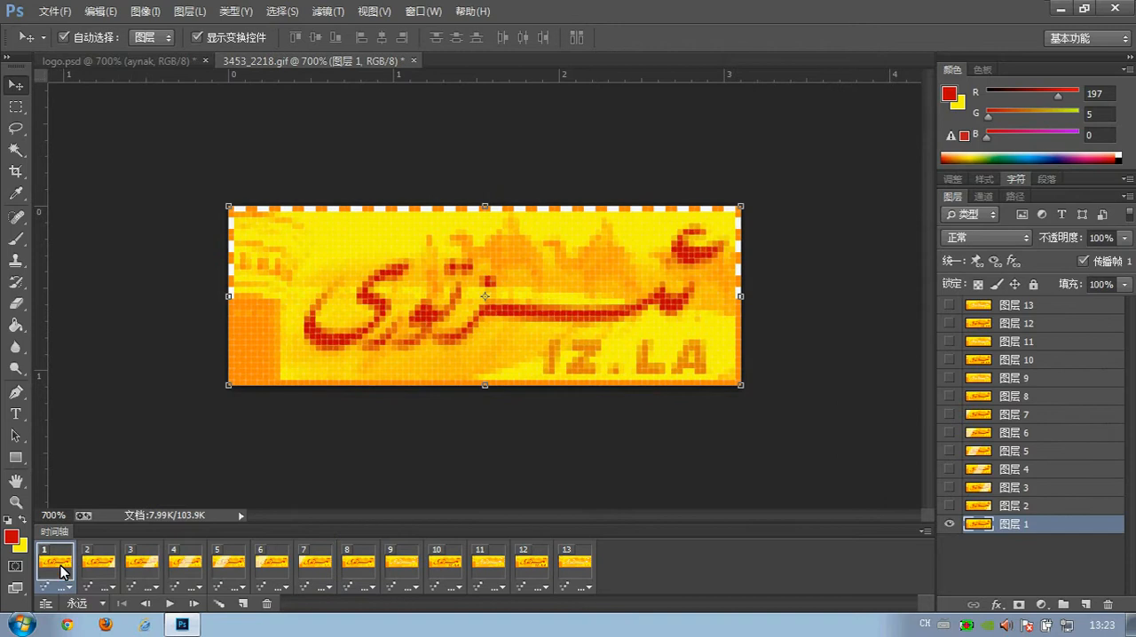
key(space)
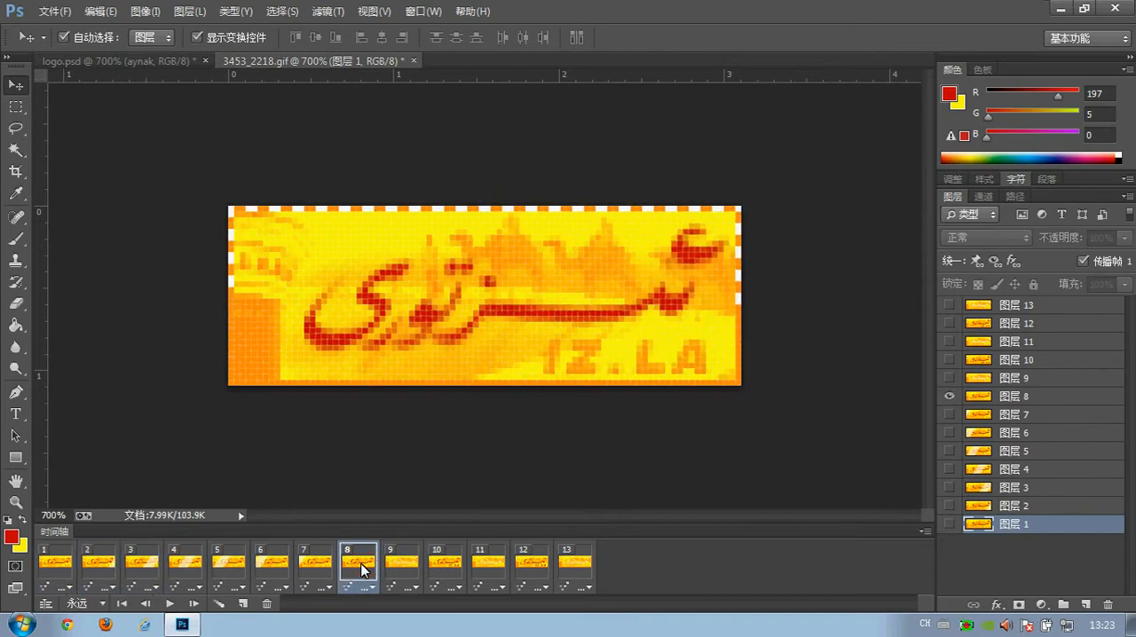
Examine how the lettering colour changes across frames 9, 11 and 13 of 3453_2218.gif.
click(393, 568)
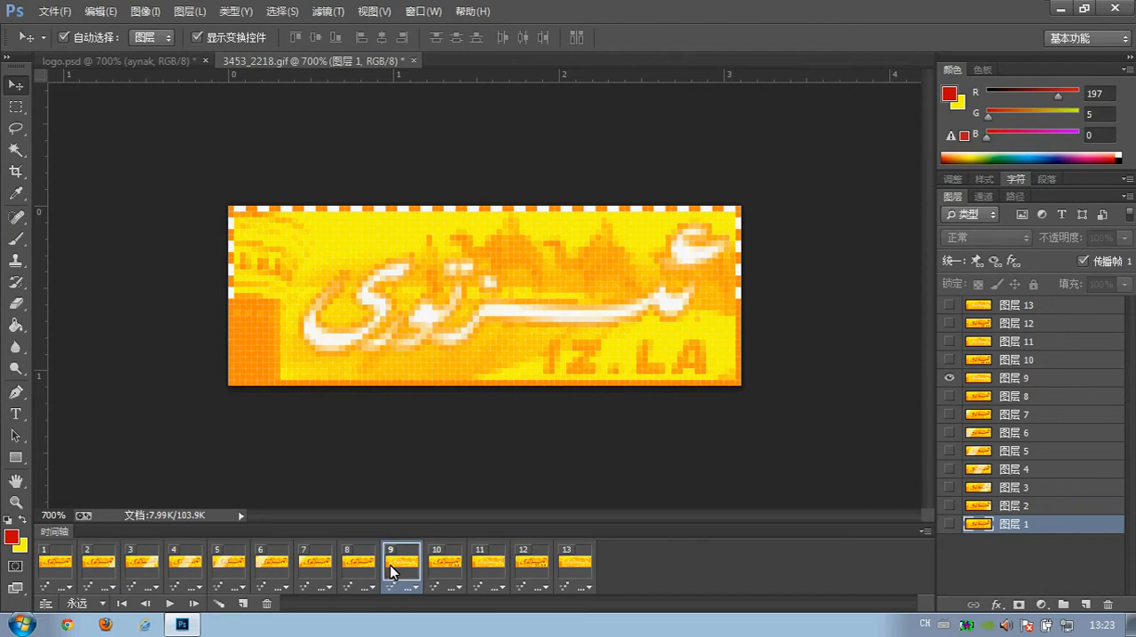
click(471, 568)
click(573, 568)
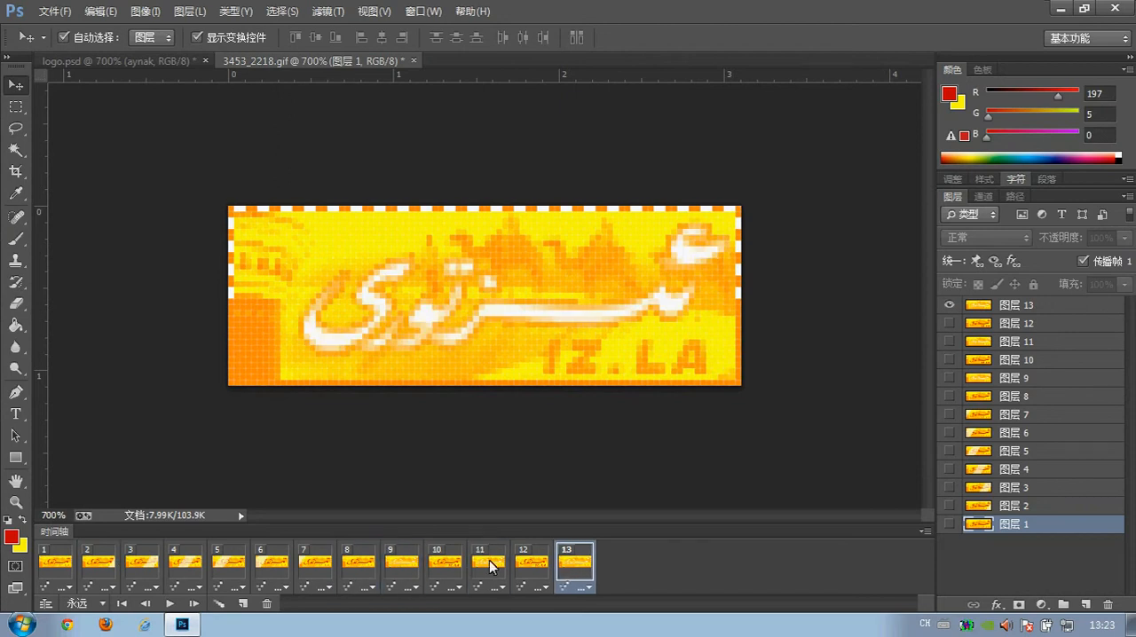
In logo.psd, hide the plain text layer in frame 9 and the stroked text layer in frame 10.
click(176, 58)
click(393, 563)
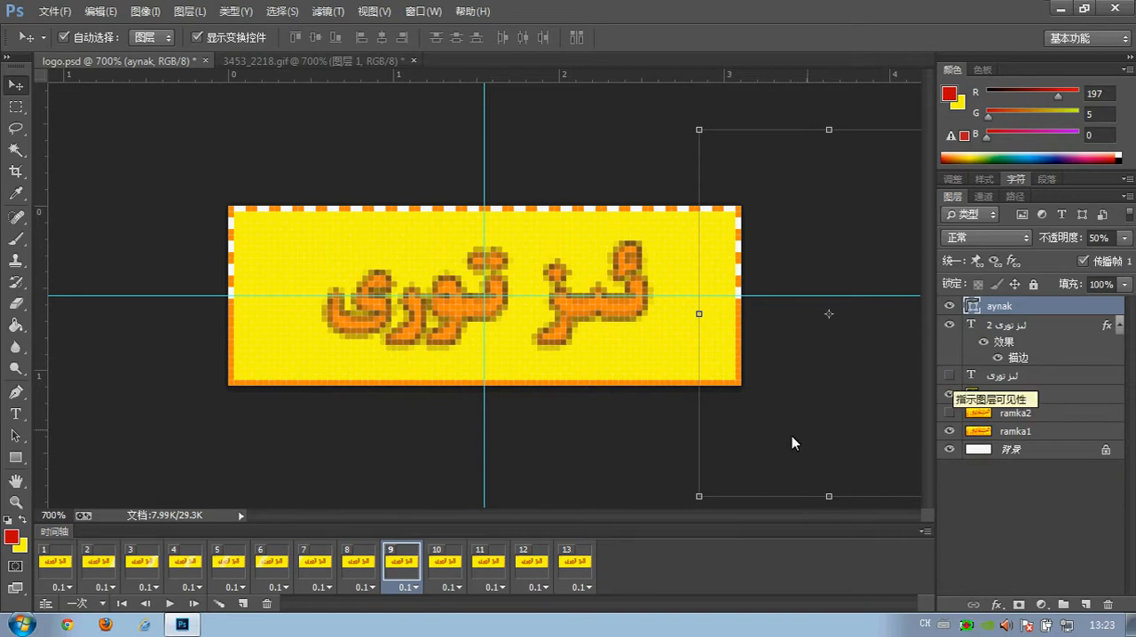
click(458, 557)
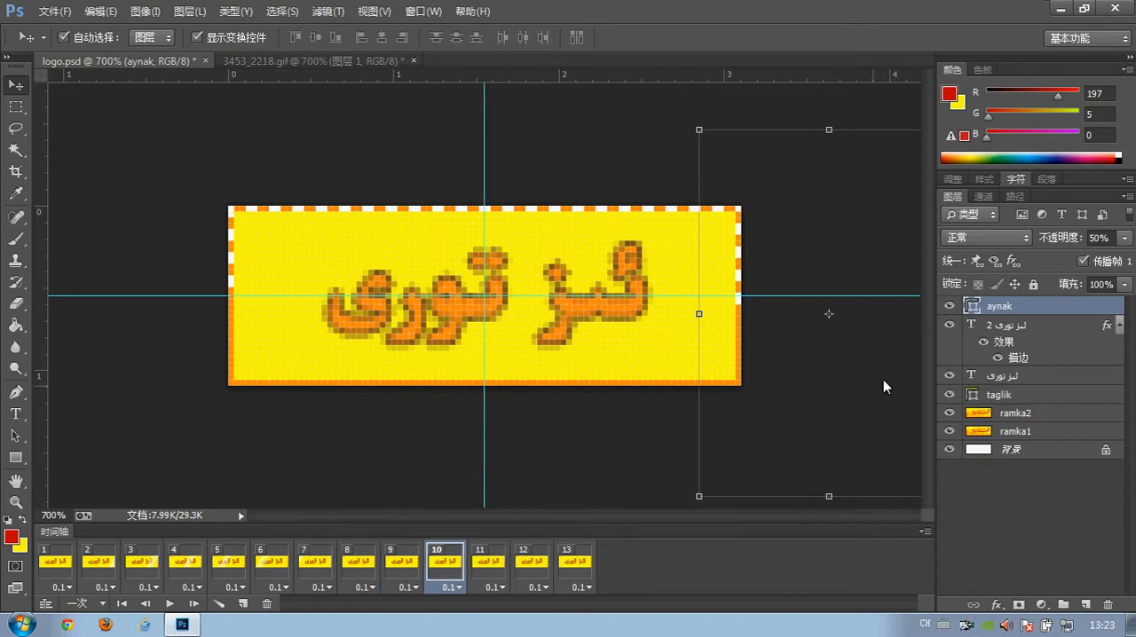
click(948, 325)
Continue the text alternation: hide the plain text layer in frames 11 and 13 and the stroked text layer in frame 12.
click(506, 572)
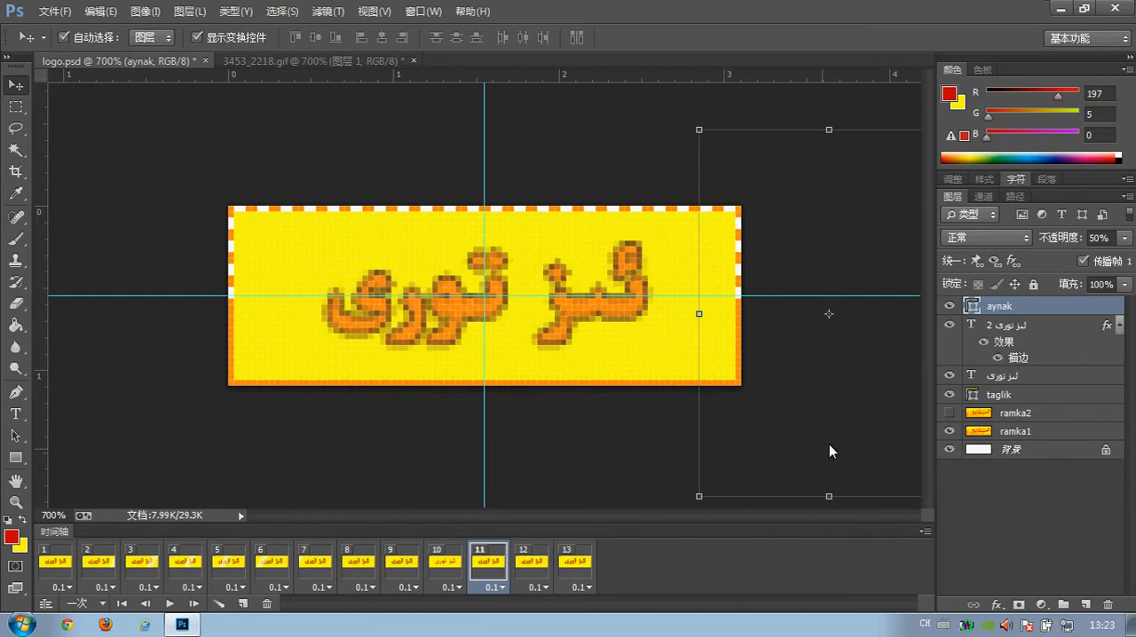
click(525, 566)
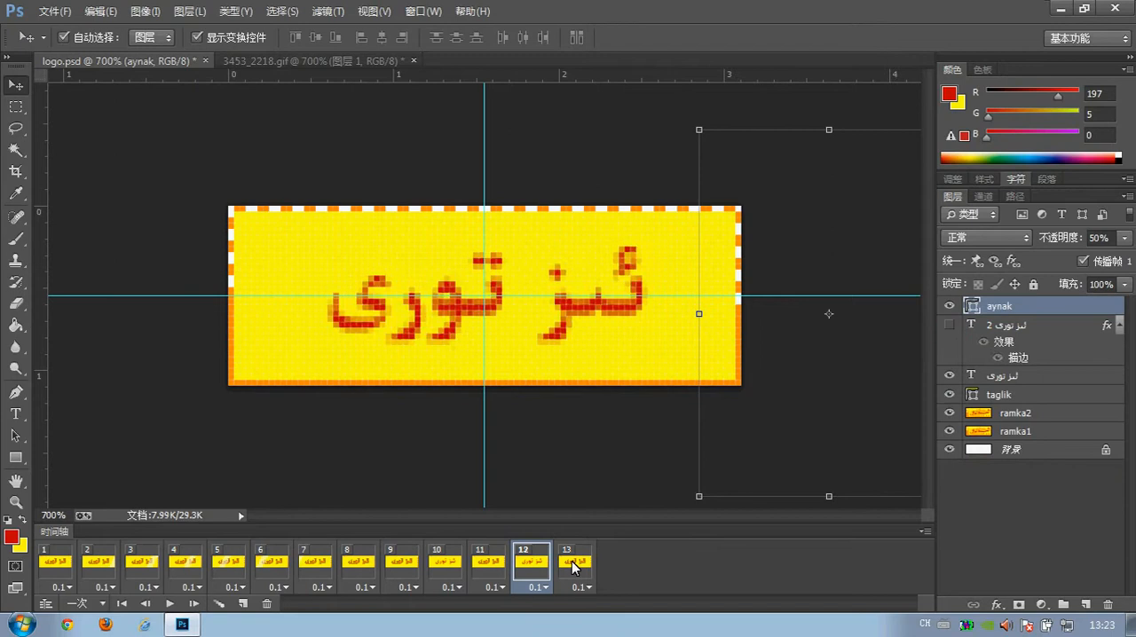
click(576, 569)
click(948, 378)
click(742, 463)
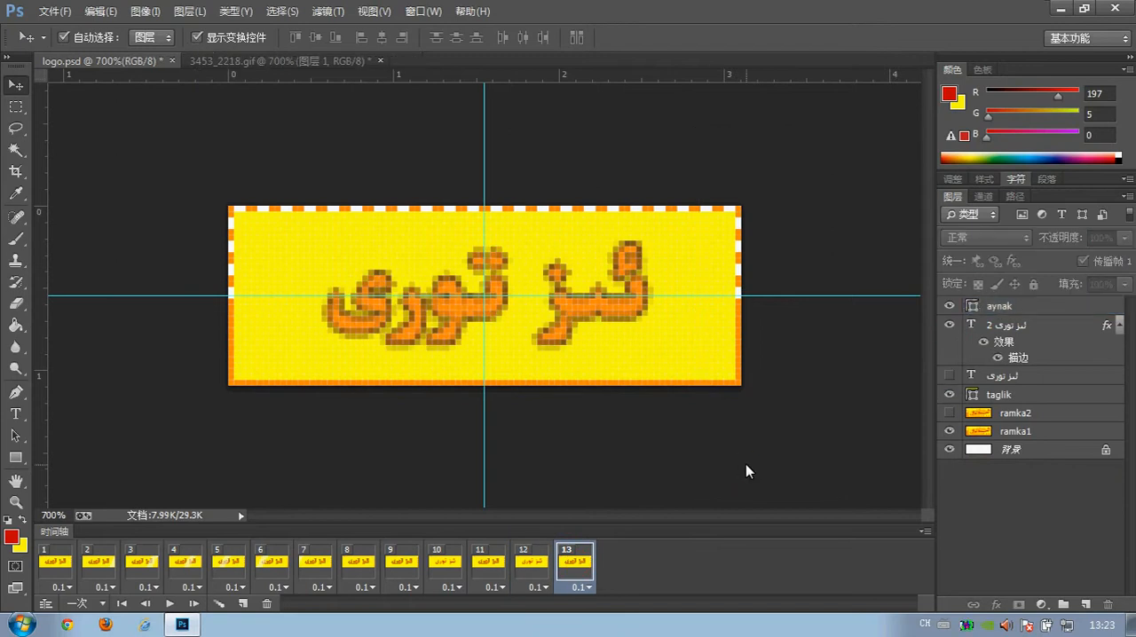
Play the logo animation from frame 1, and preview it again as a GIF in Save for Web before cancelling the export.
click(121, 603)
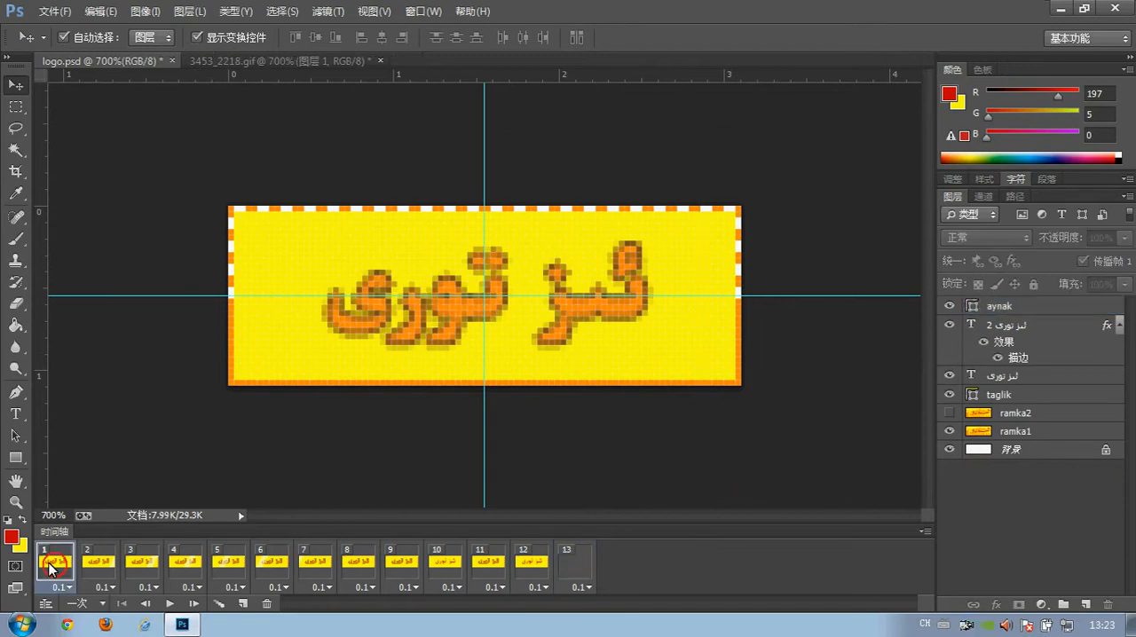
click(170, 604)
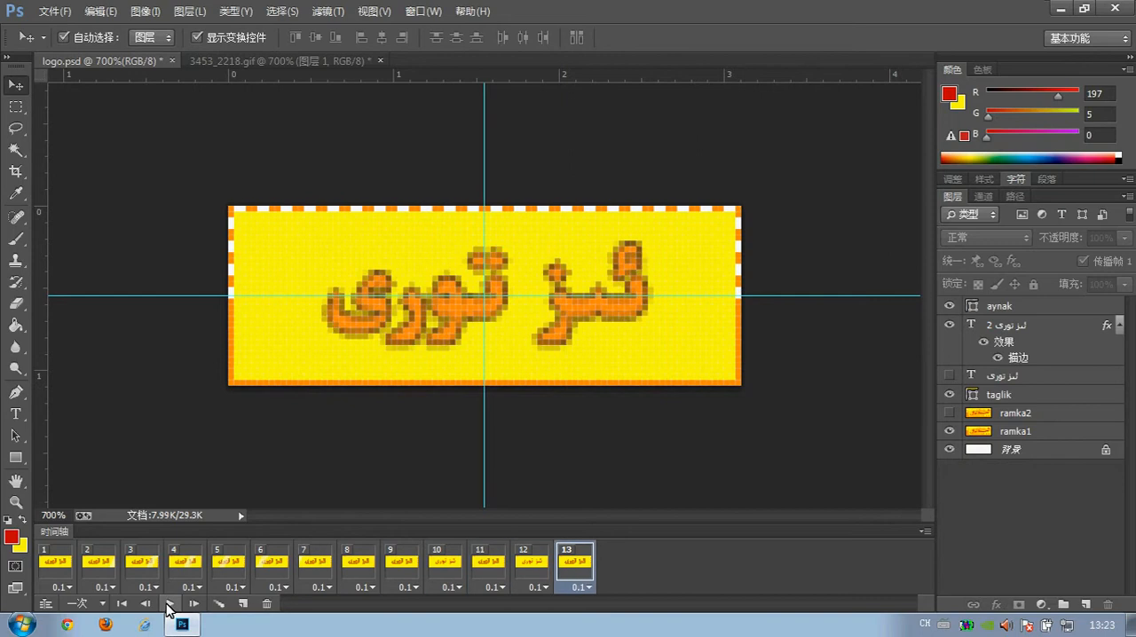
click(54, 11)
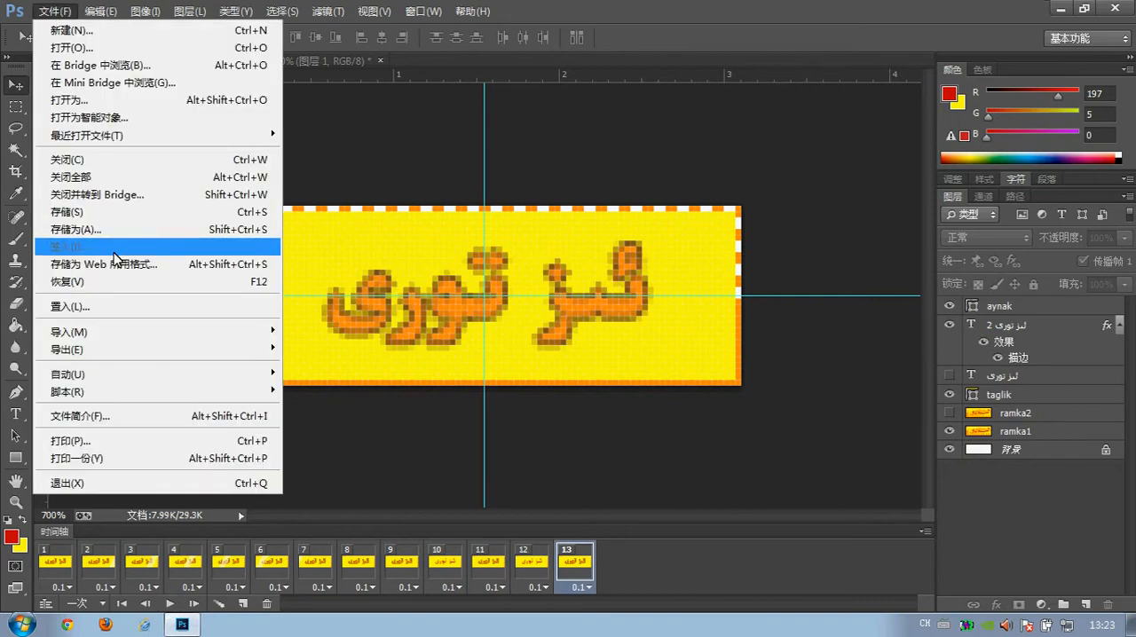
click(114, 264)
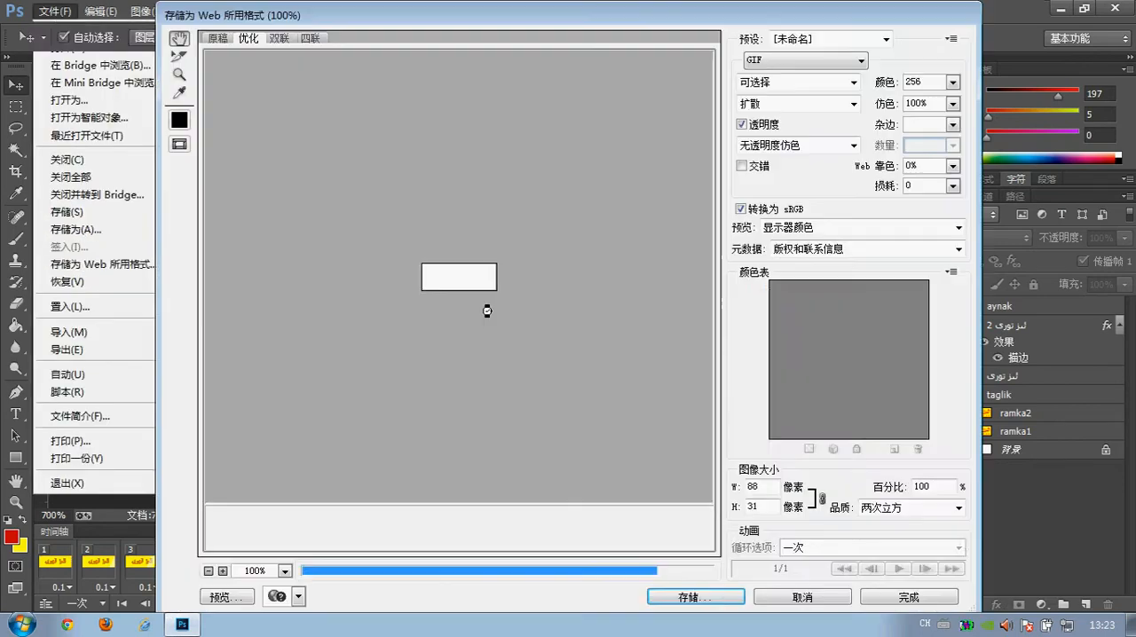
click(906, 568)
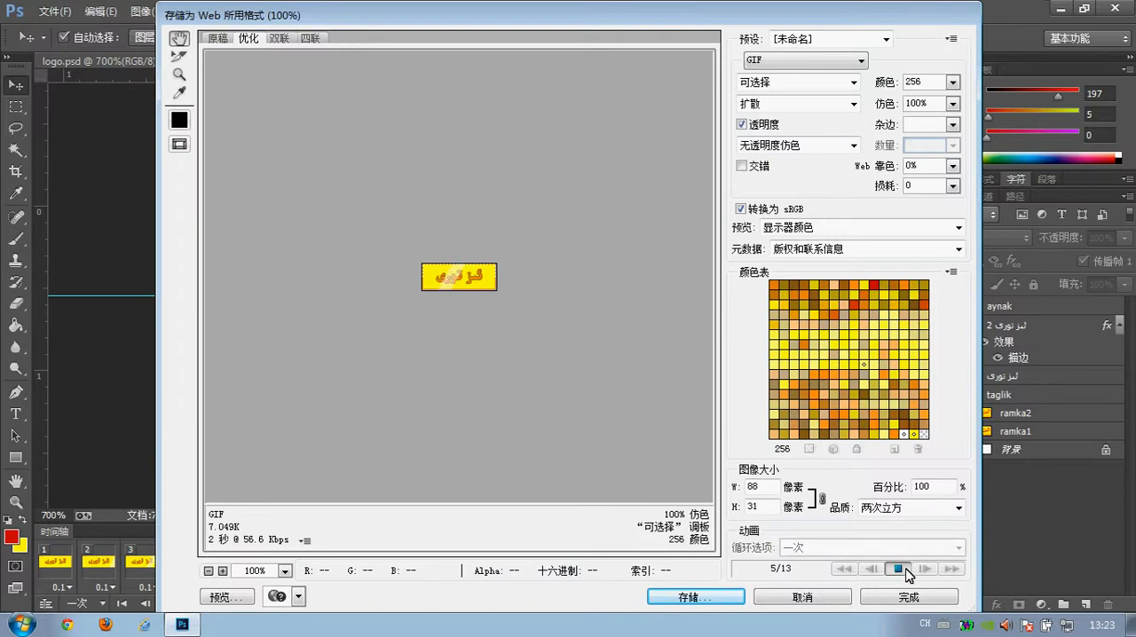
click(901, 569)
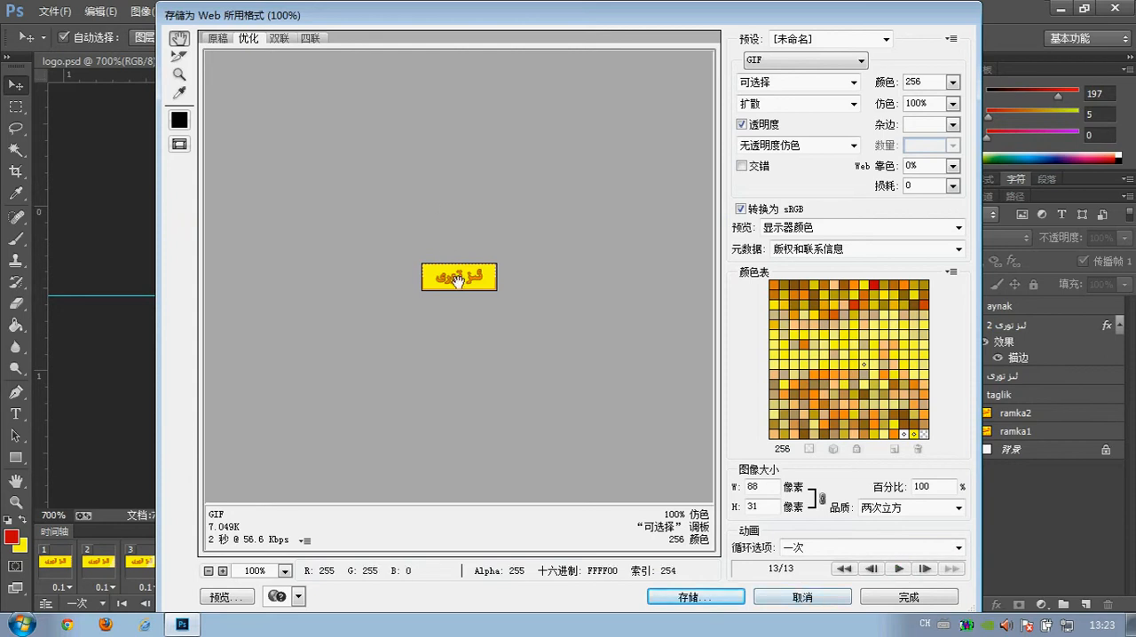
drag(405, 19, 448, 46)
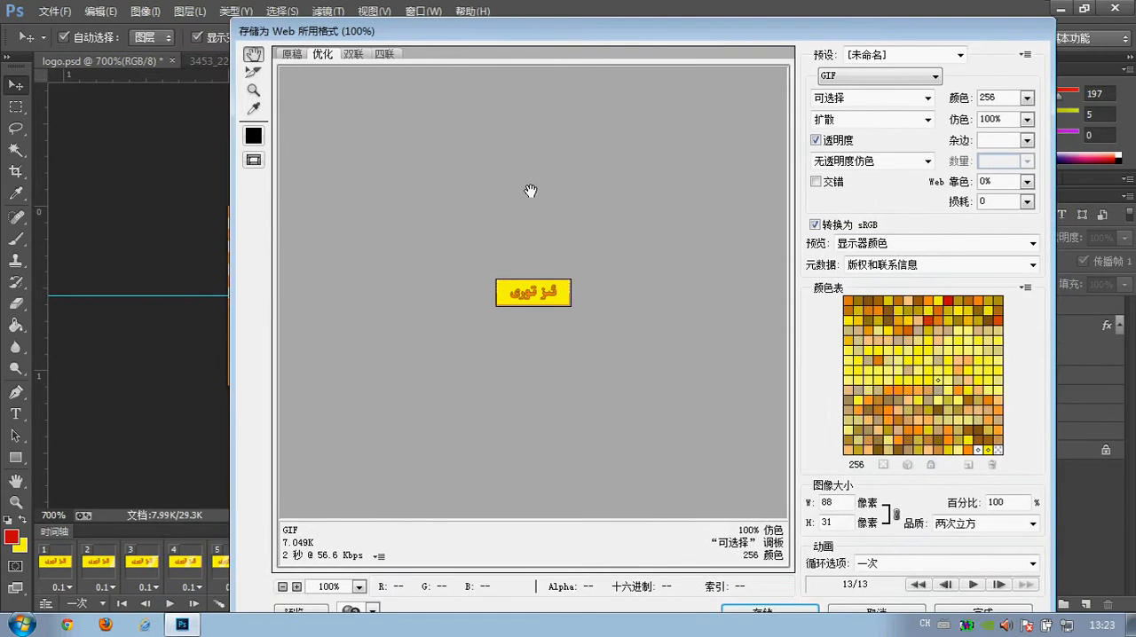
click(857, 611)
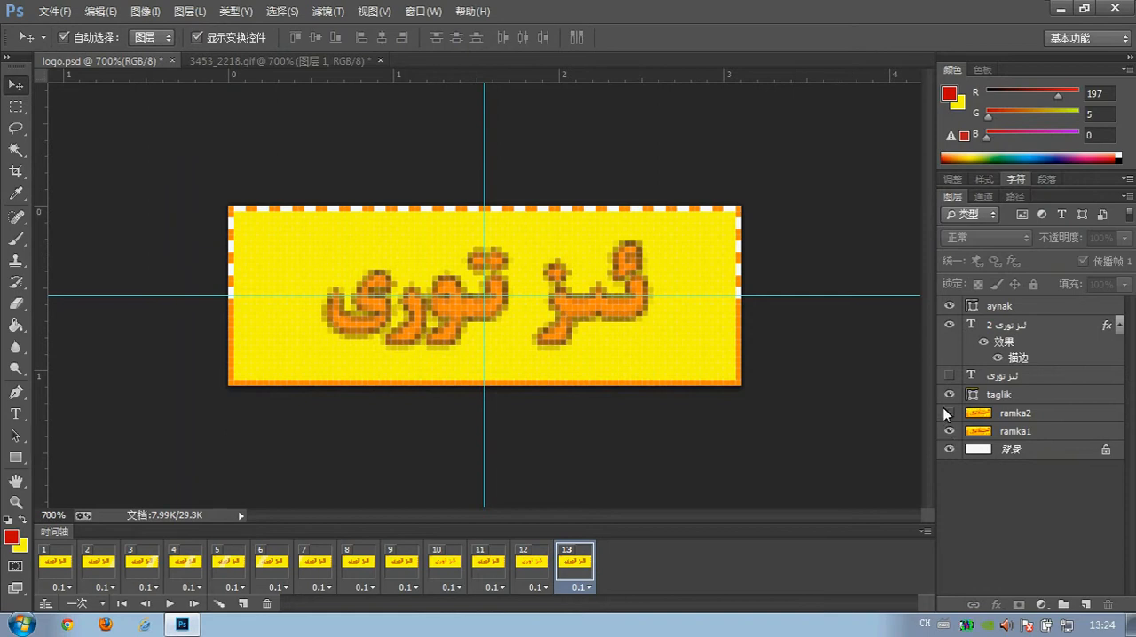
click(945, 375)
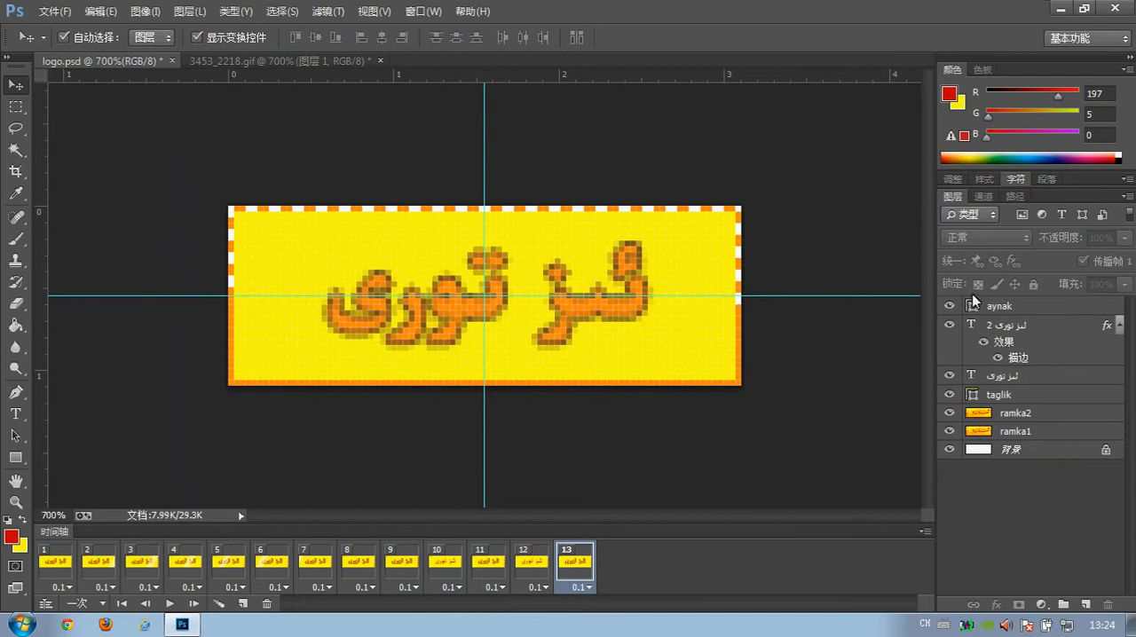
click(946, 377)
click(949, 414)
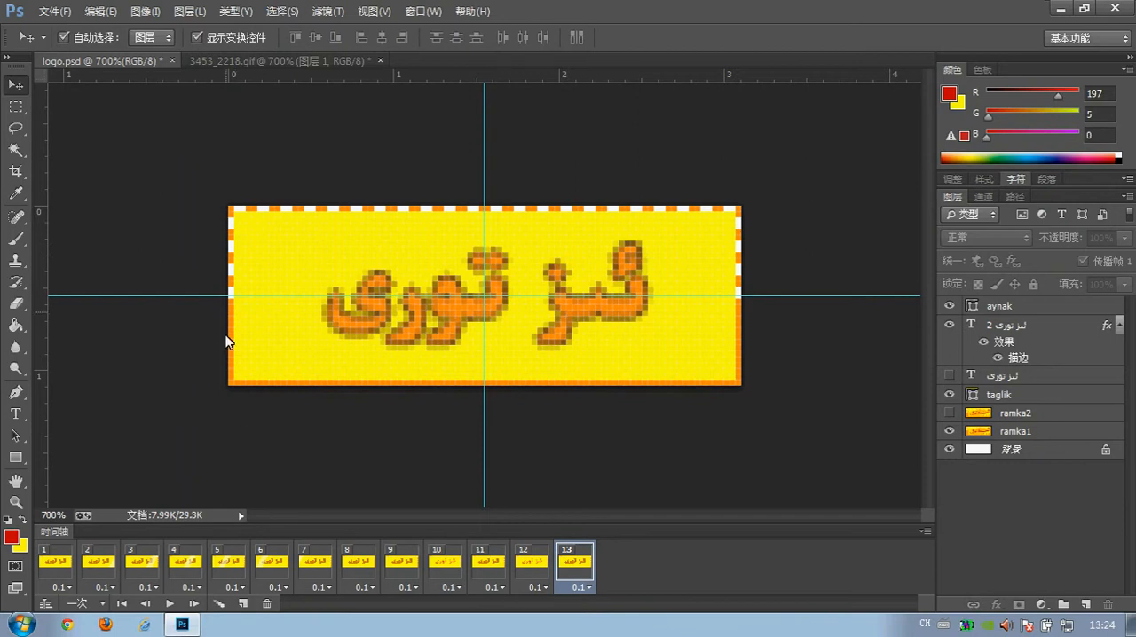
Examine the frame delay options available for frame 1.
click(55, 588)
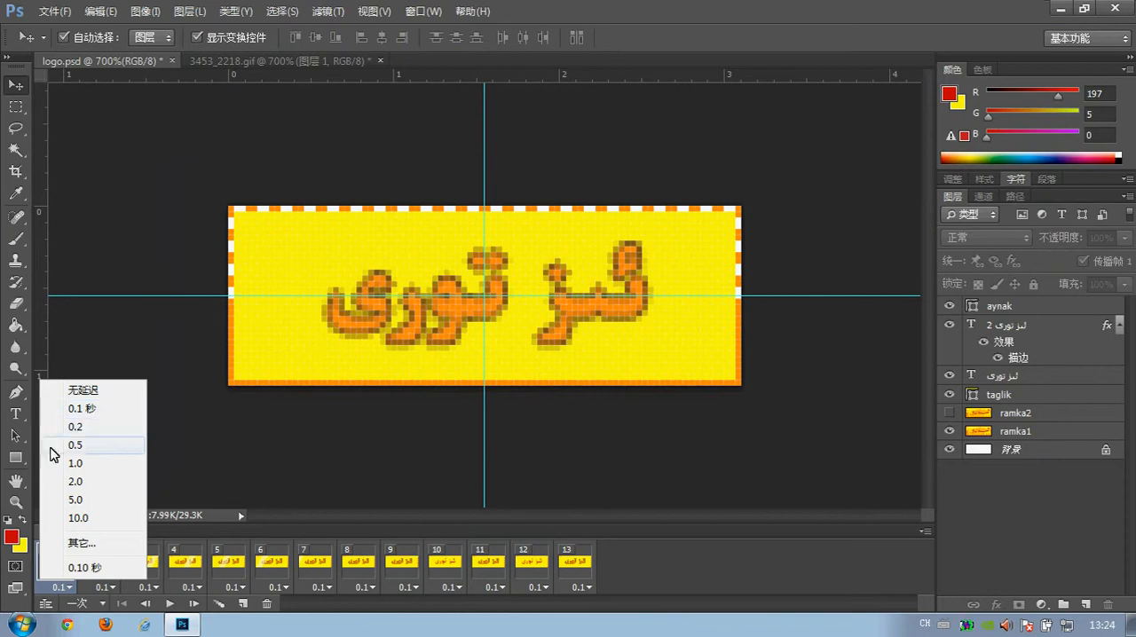
click(203, 470)
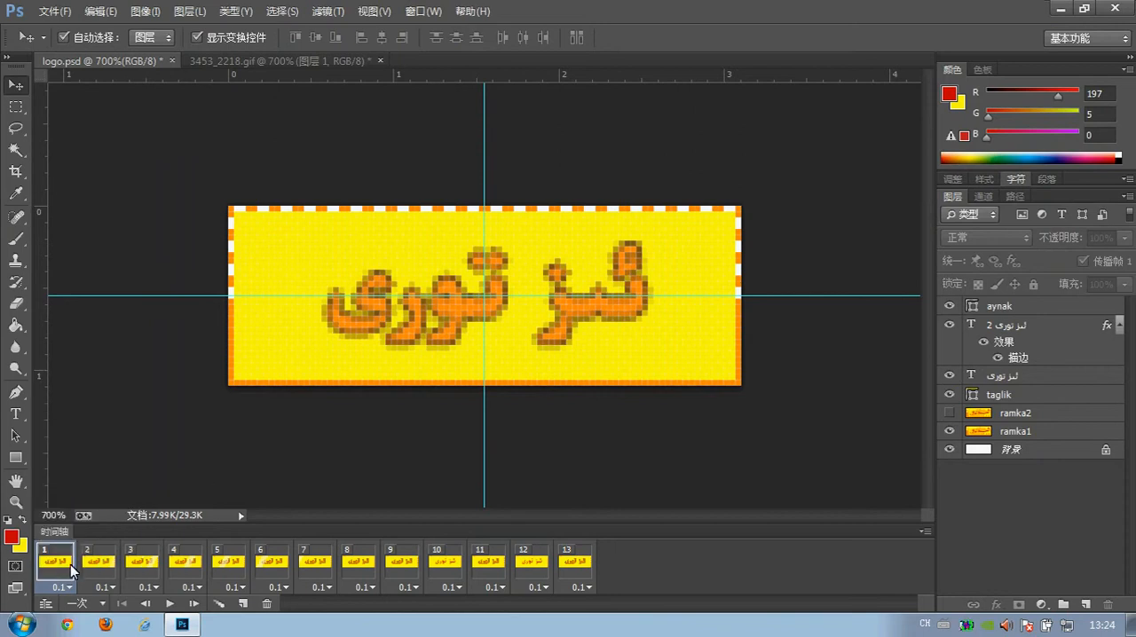
click(244, 477)
Export the animation with Save for Web as logo.gif on the Desktop.
click(45, 16)
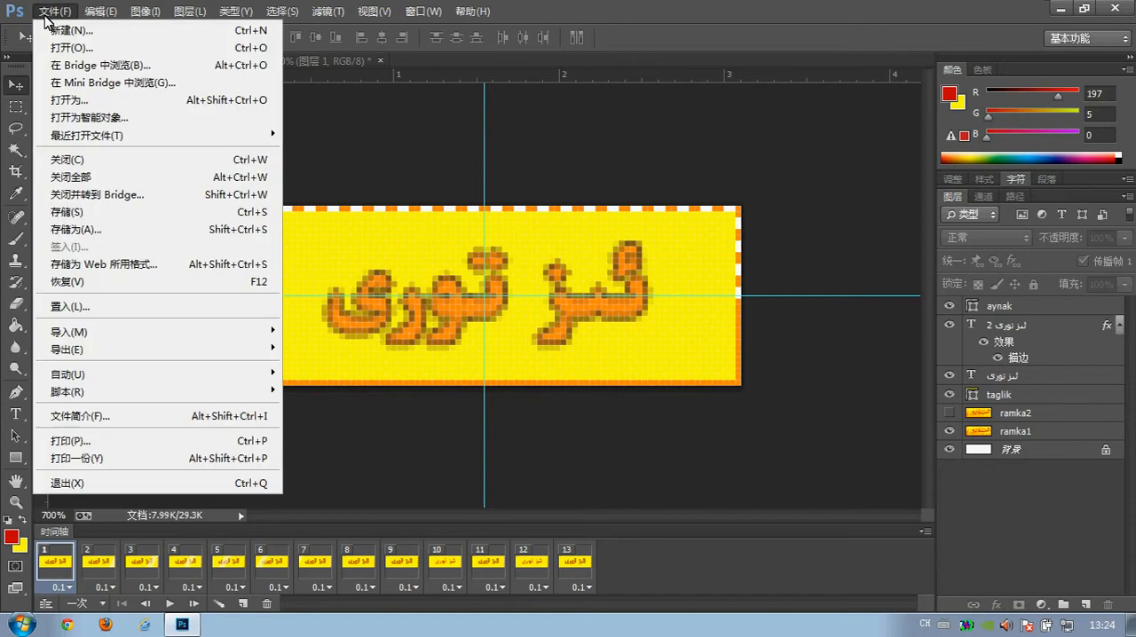
click(149, 268)
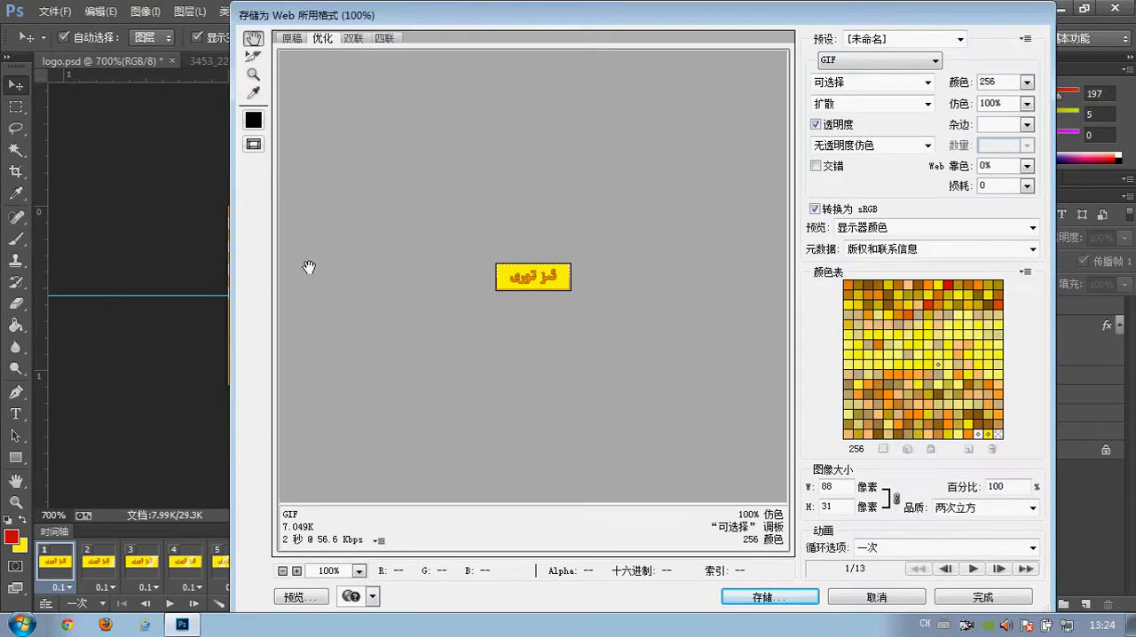
click(806, 597)
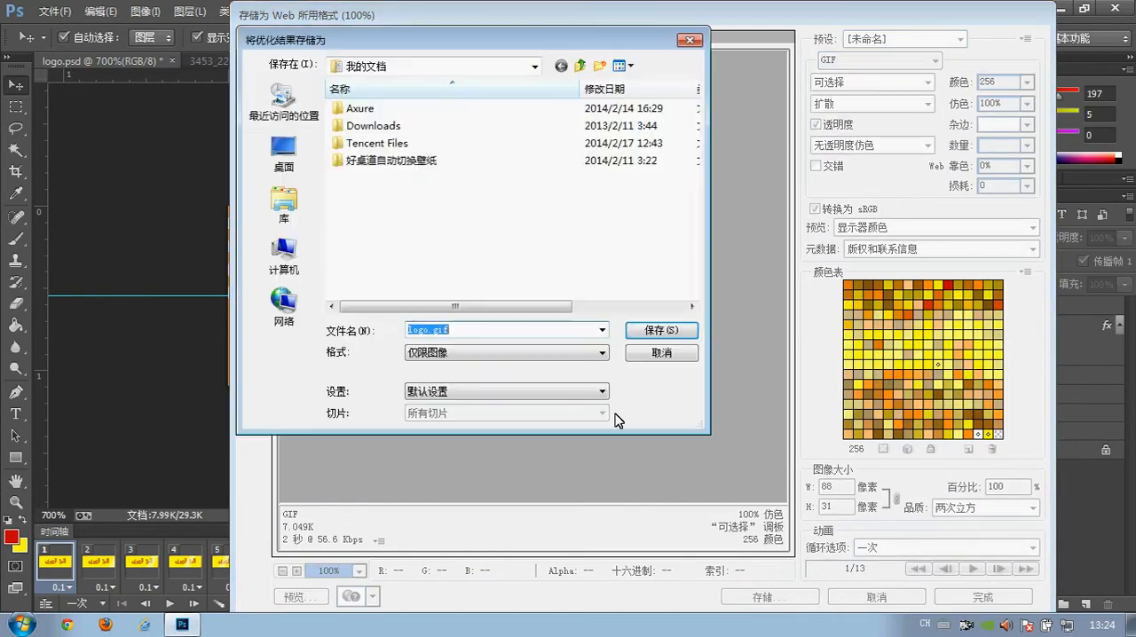
click(285, 153)
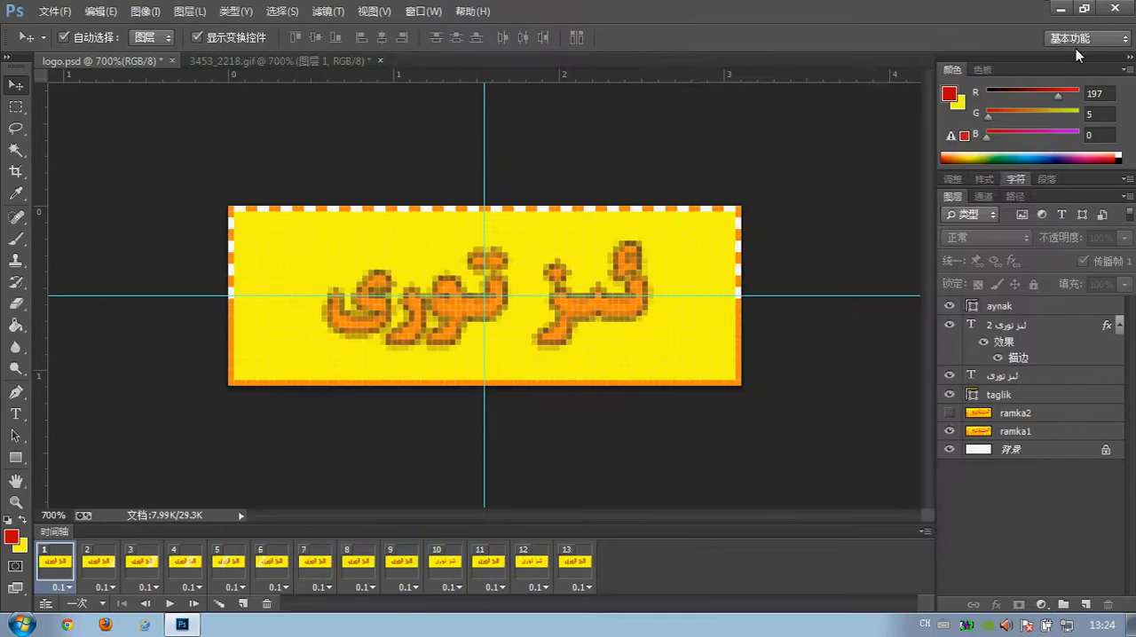
Switch to the desktop and open logo.gif in Internet Explorer to check the exported animation.
click(1056, 9)
double_click(111, 68)
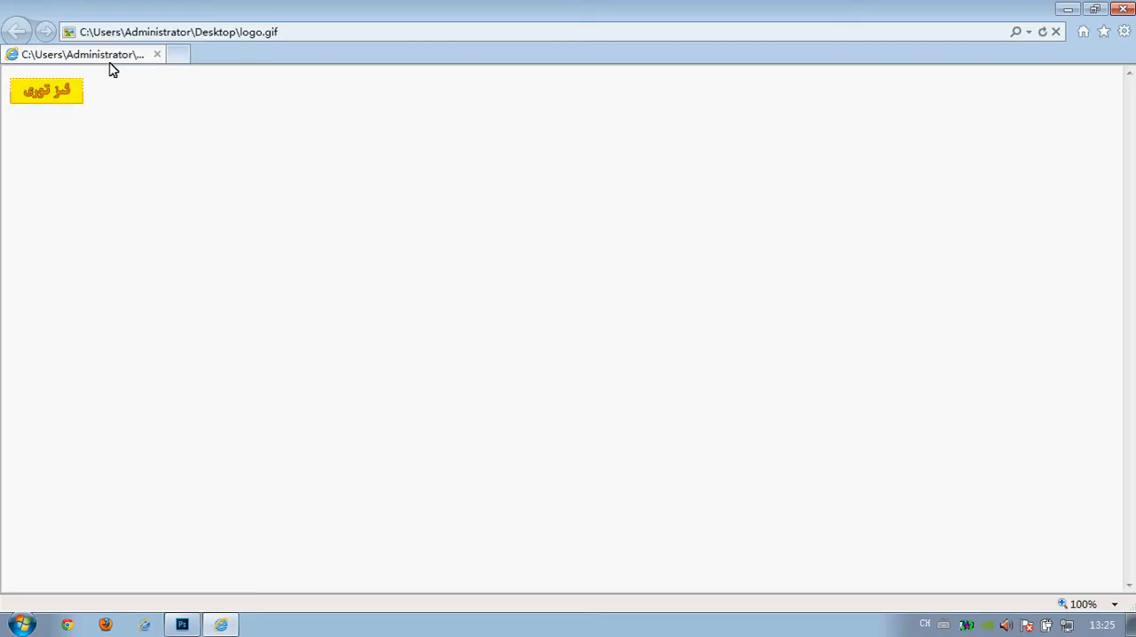
click(478, 6)
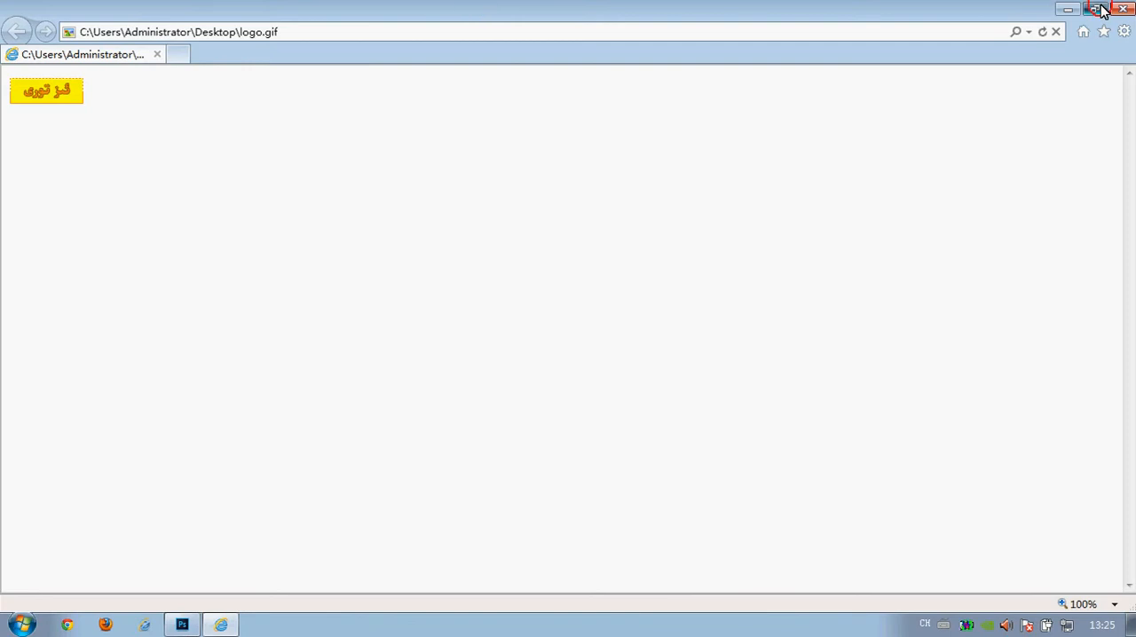
Open 3453_2218.gif from the desktop in the browser and place its window beside the logo.gif window to compare both animations.
click(1095, 8)
double_click(20, 470)
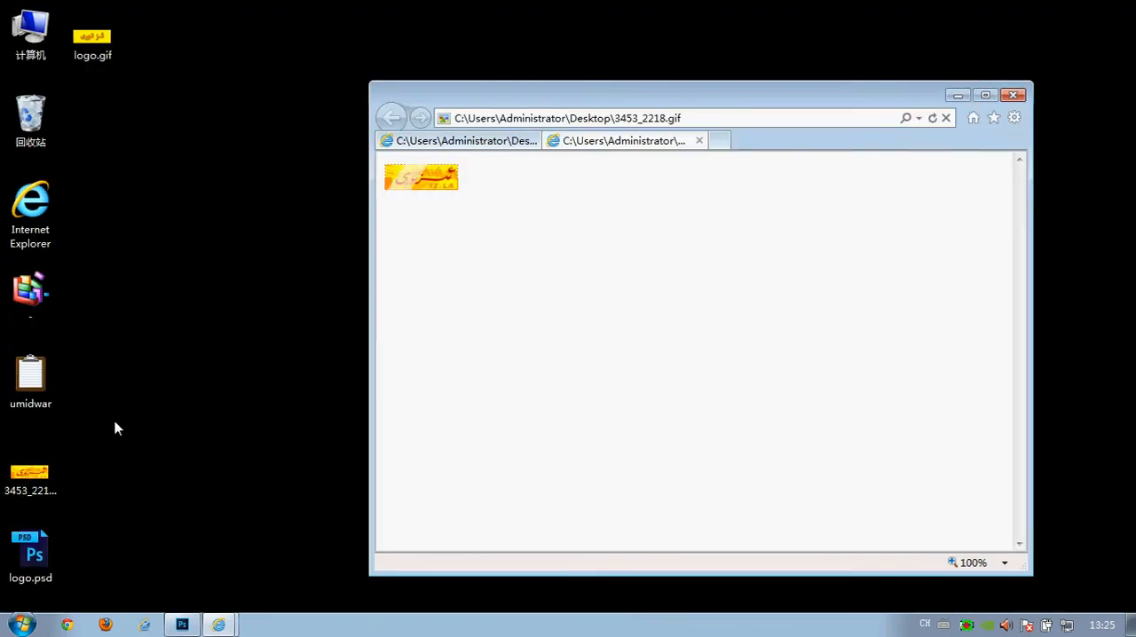
drag(568, 141, 219, 193)
drag(256, 146, 659, 114)
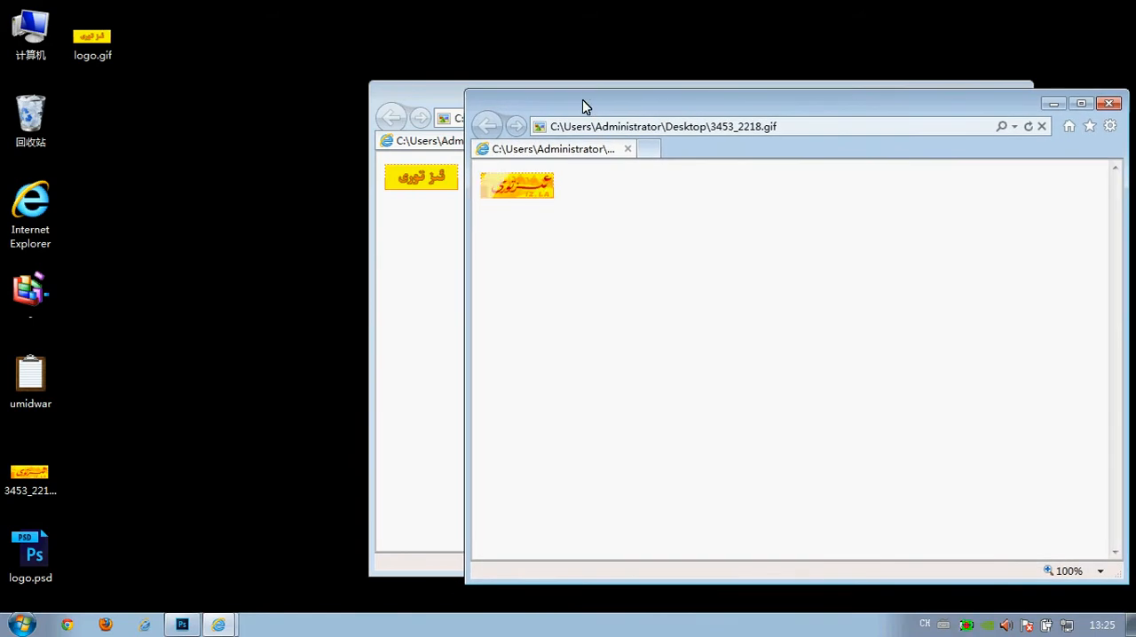
drag(583, 100, 627, 89)
drag(484, 102, 460, 101)
drag(562, 100, 511, 214)
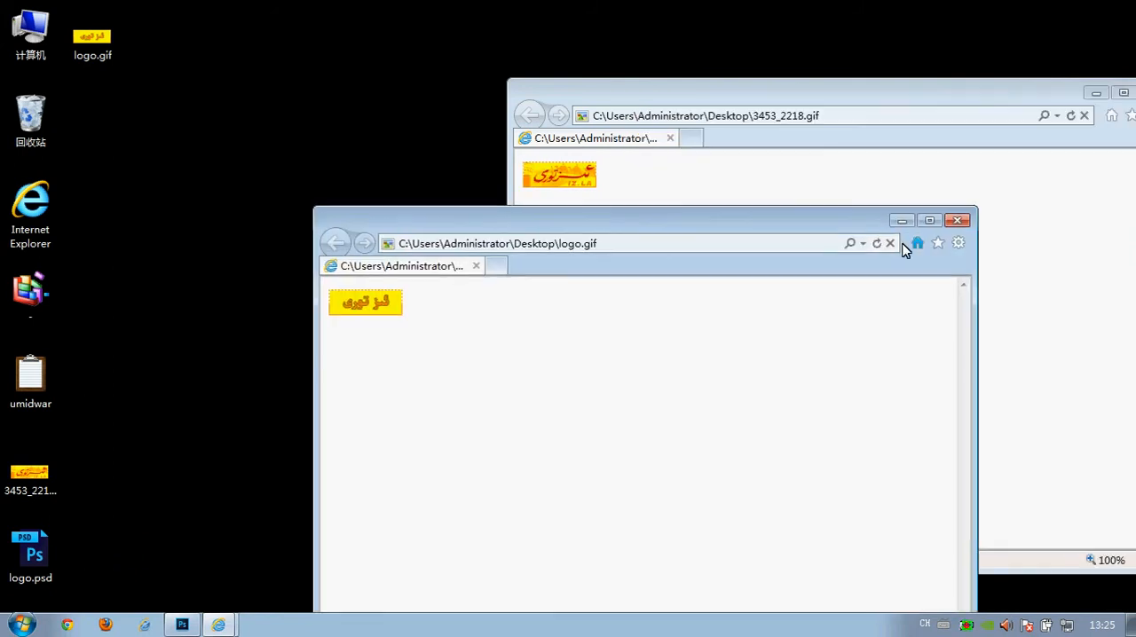
drag(594, 219, 845, 100)
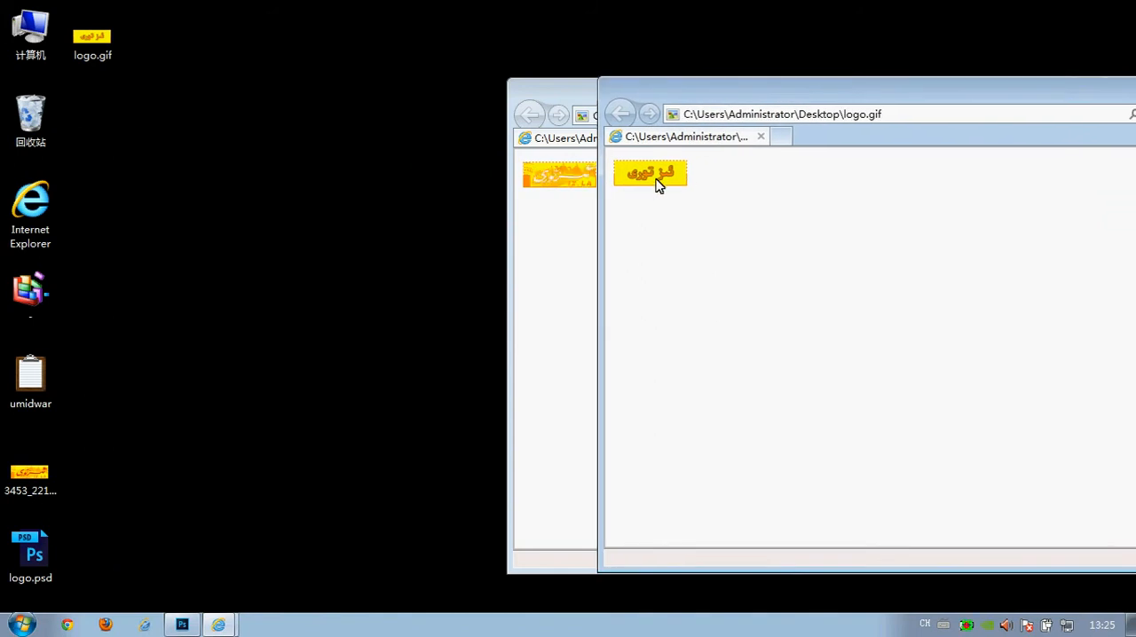
Switch to Photoshop and set the animation's looping option to 永远 (Forever) in Save for Web.
click(182, 625)
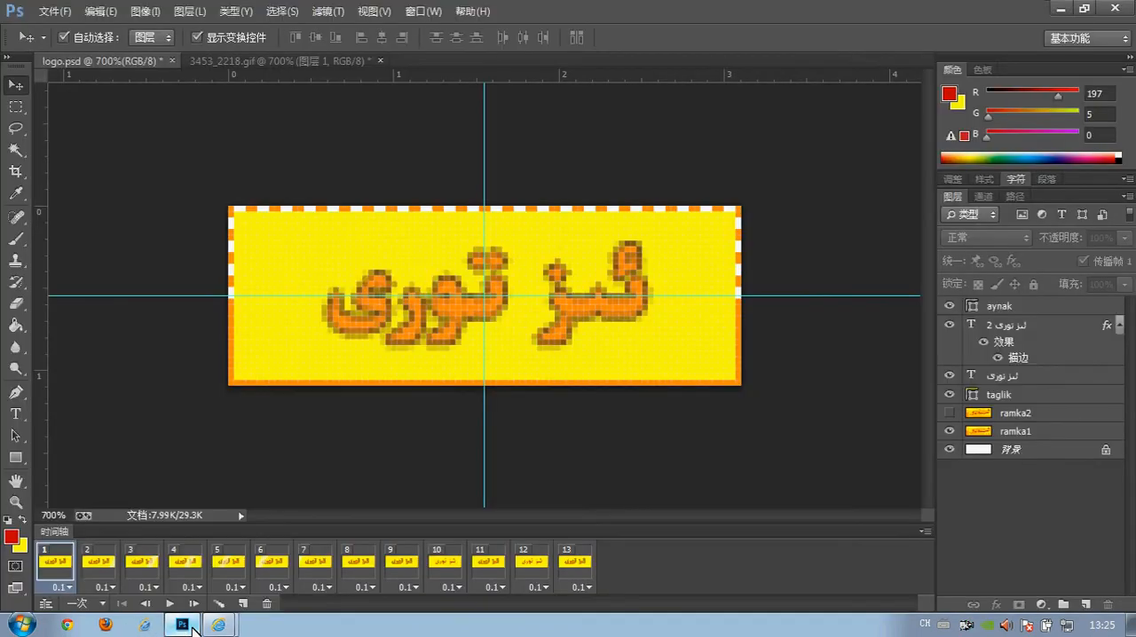
click(55, 12)
click(108, 264)
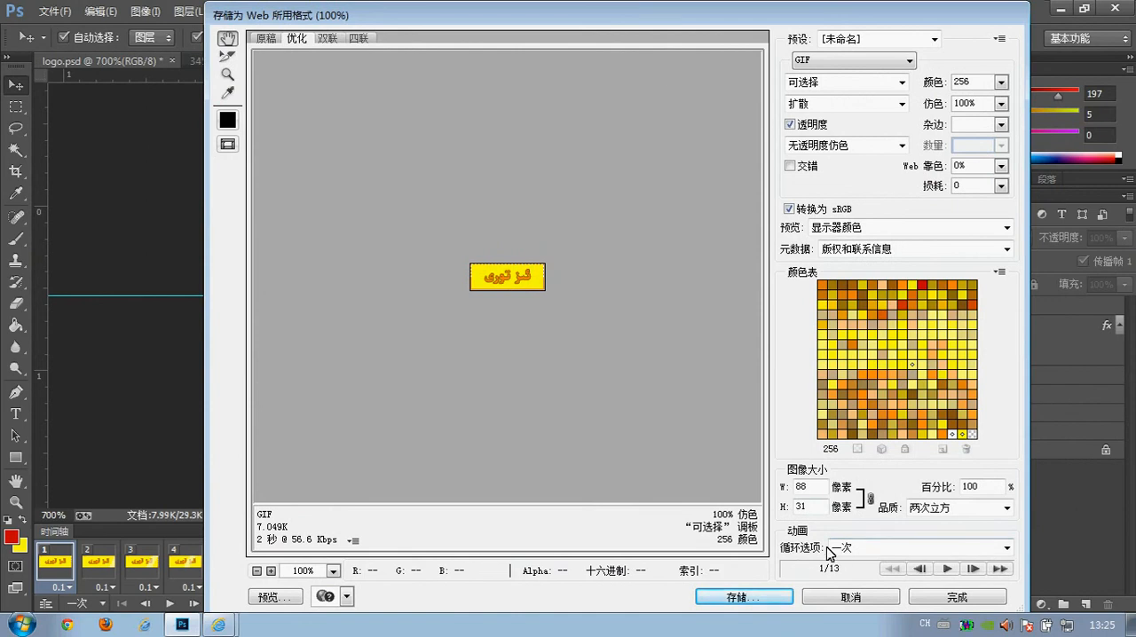
click(863, 548)
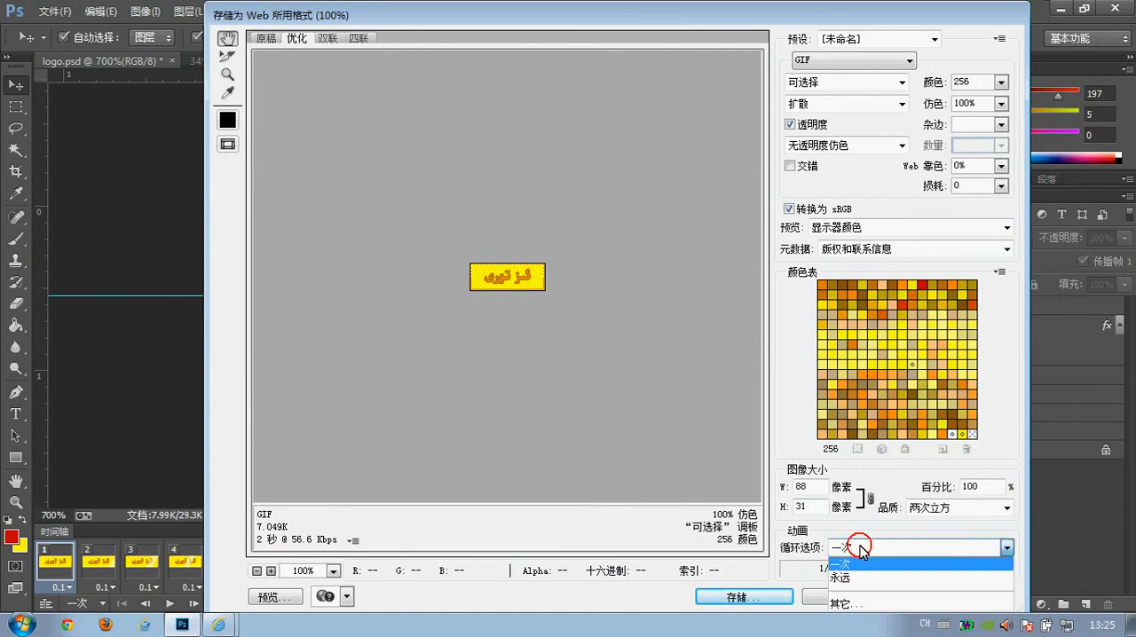
click(848, 575)
Save the optimized GIF as logo.gif on the Desktop, replacing the existing file.
click(777, 594)
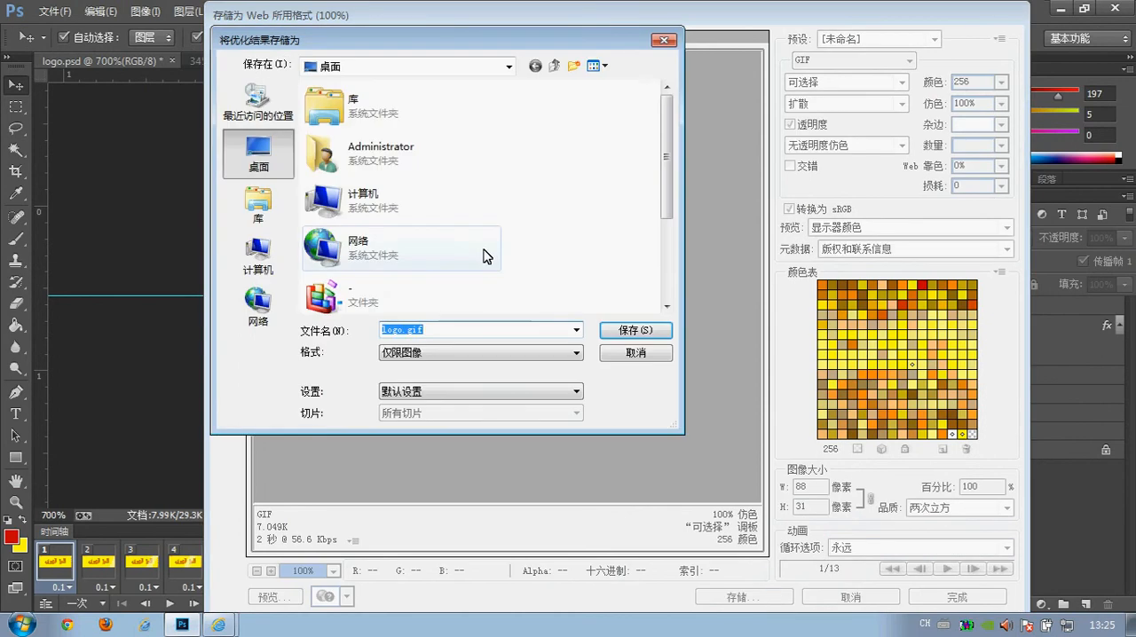
scroll(461, 266, down, 3)
double_click(410, 291)
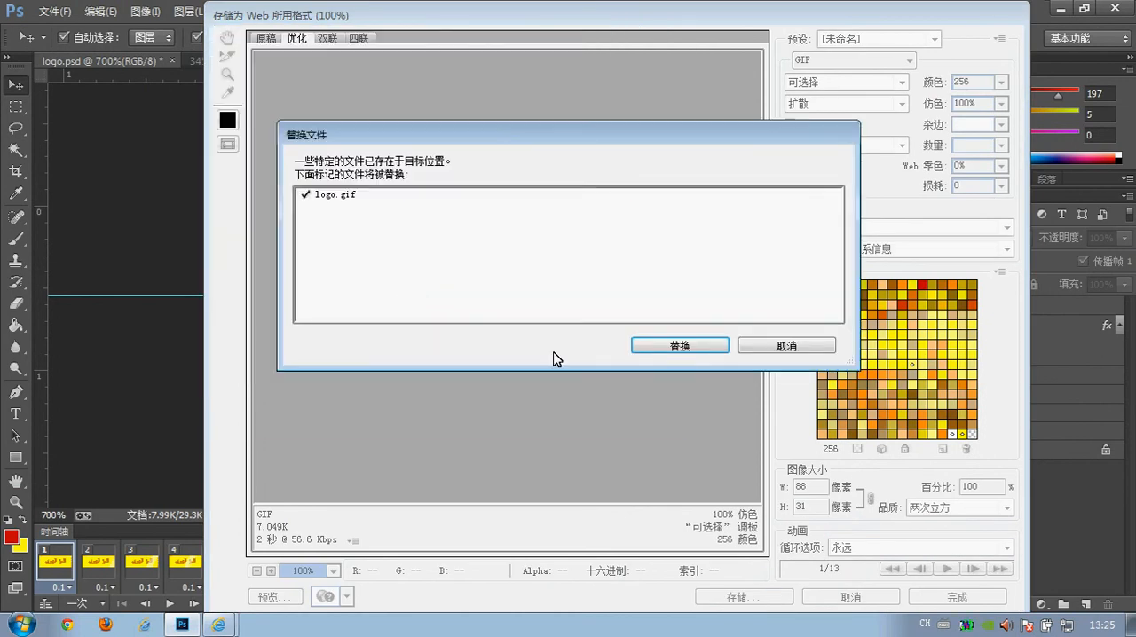
click(665, 346)
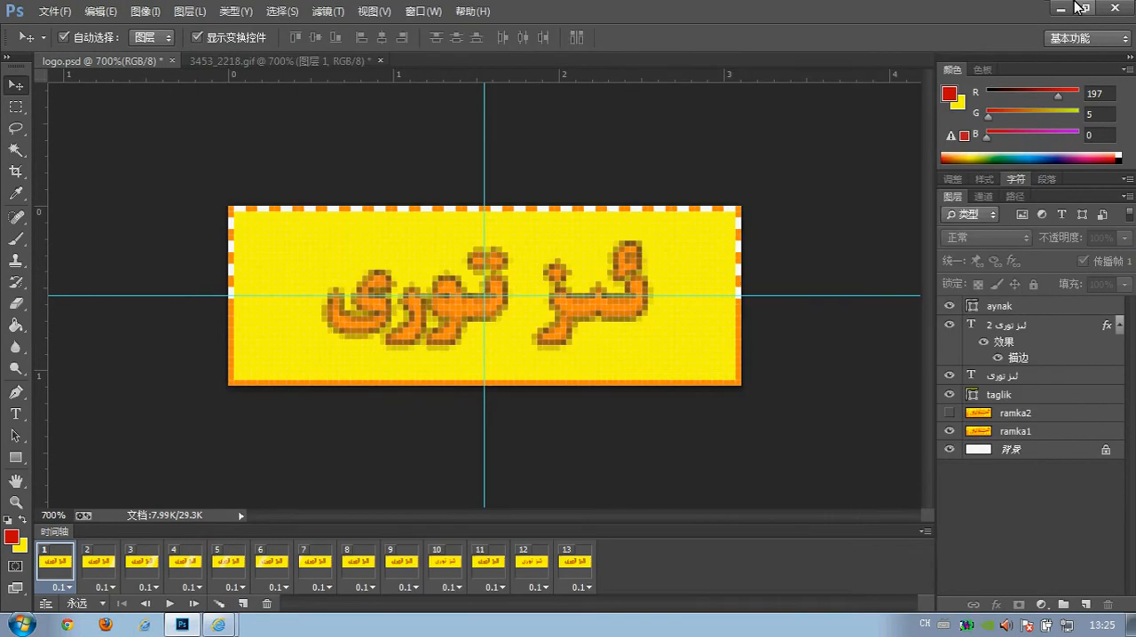
Switch to Internet Explorer, reload logo.gif and arrange its window beside 3453_2218.gif to compare the looping animations.
click(1062, 7)
drag(847, 94, 506, 232)
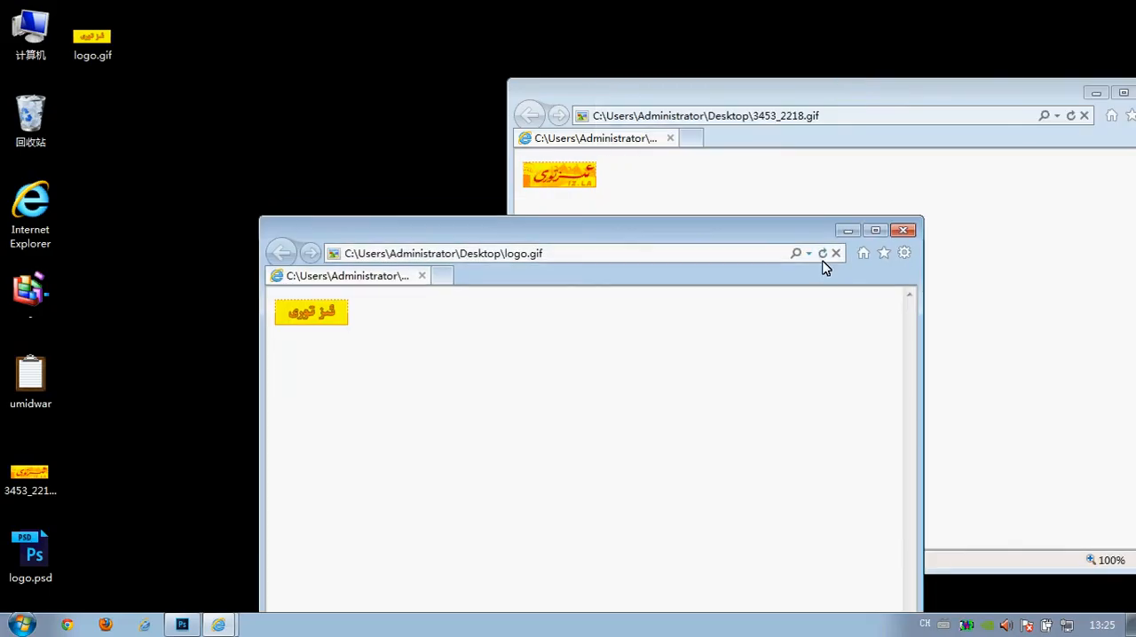
click(822, 253)
drag(848, 102, 629, 80)
click(484, 577)
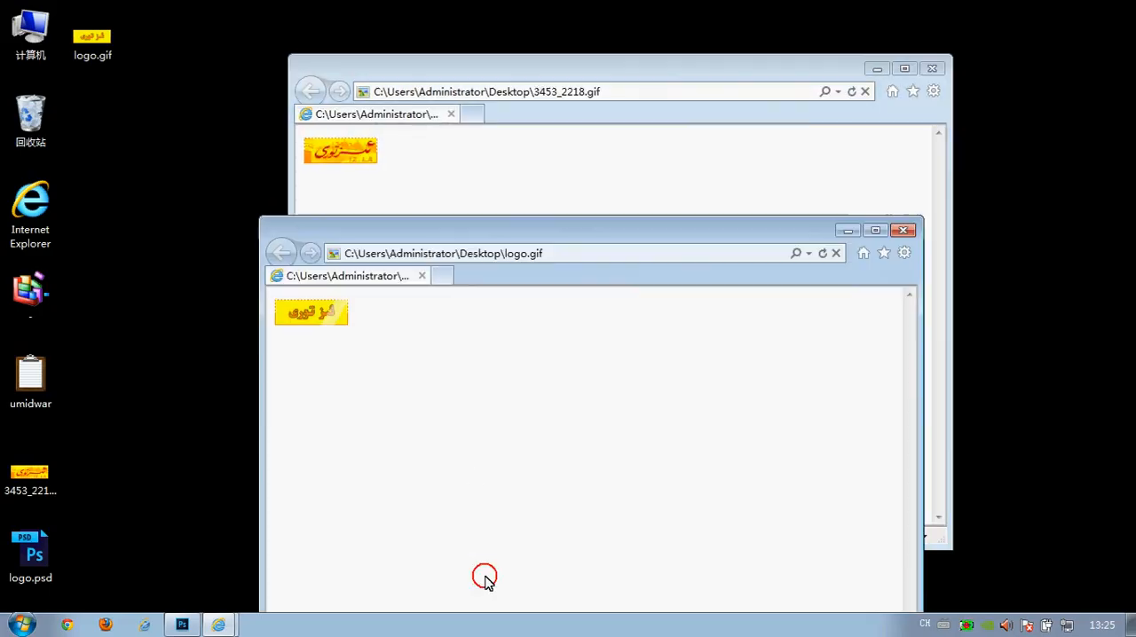
drag(359, 241, 477, 80)
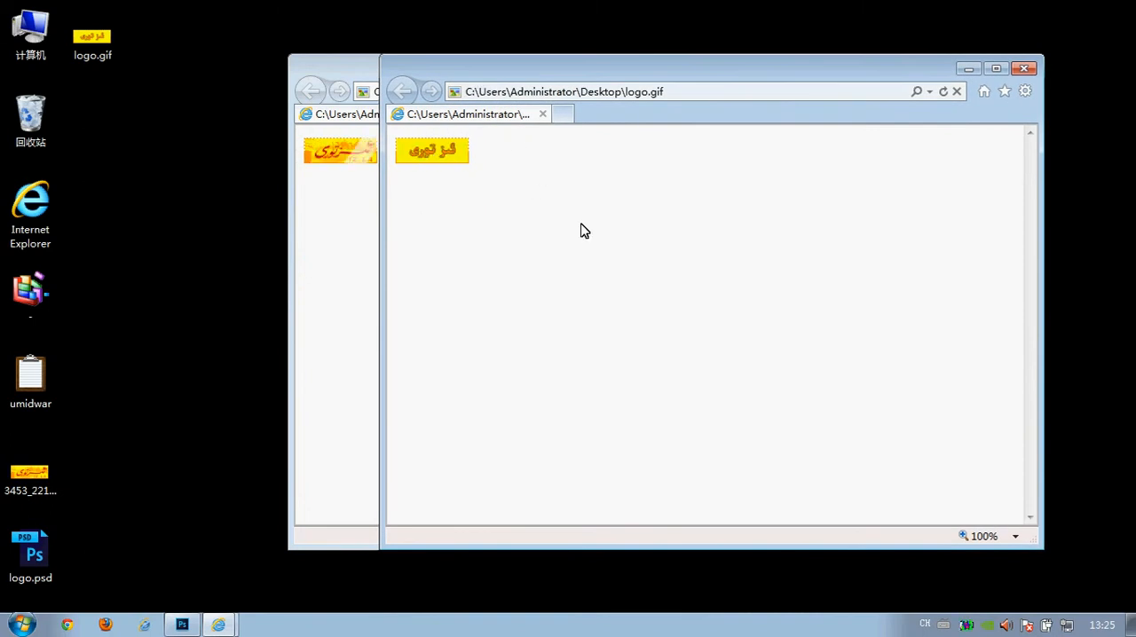
Close the logo.gif and 3453_2218.gif browser windows and switch back to logo.psd in Photoshop.
click(1024, 70)
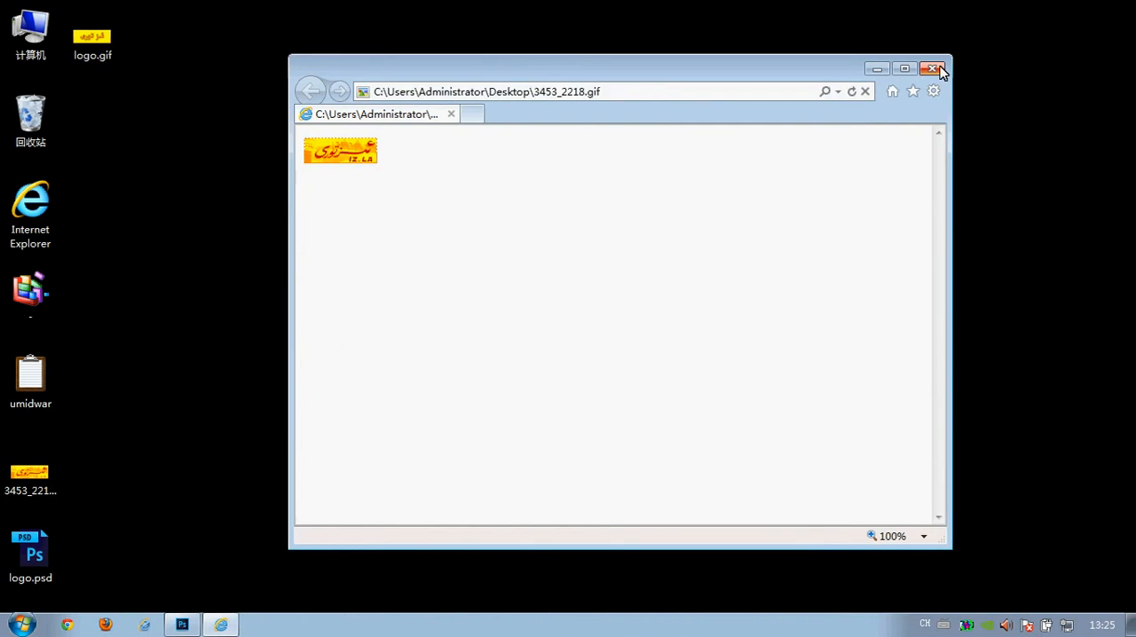
click(941, 70)
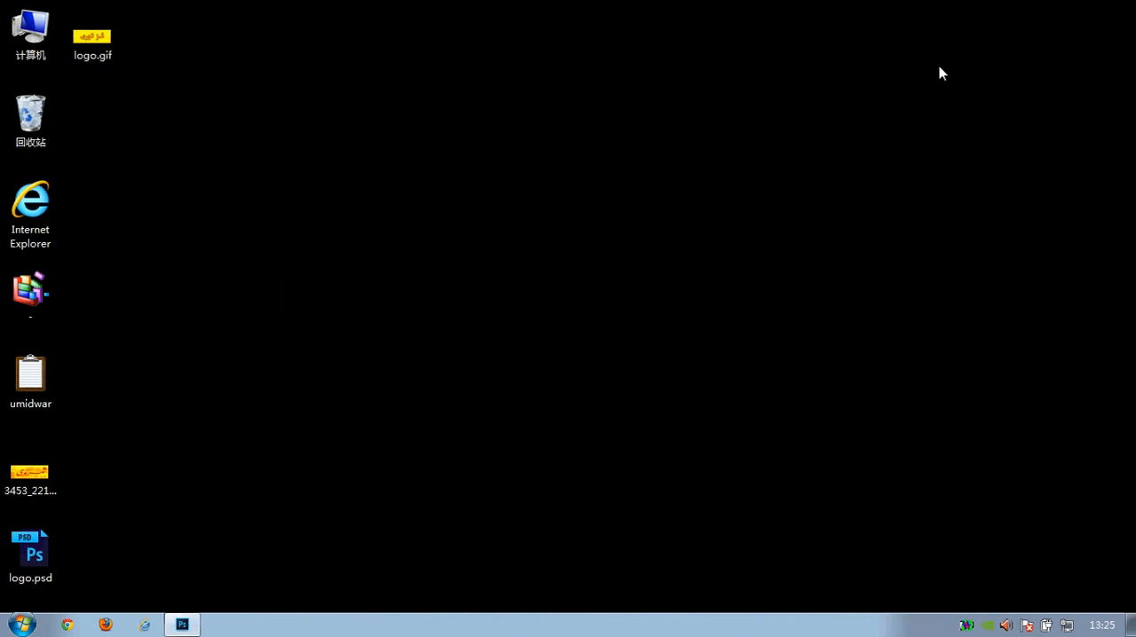
click(182, 625)
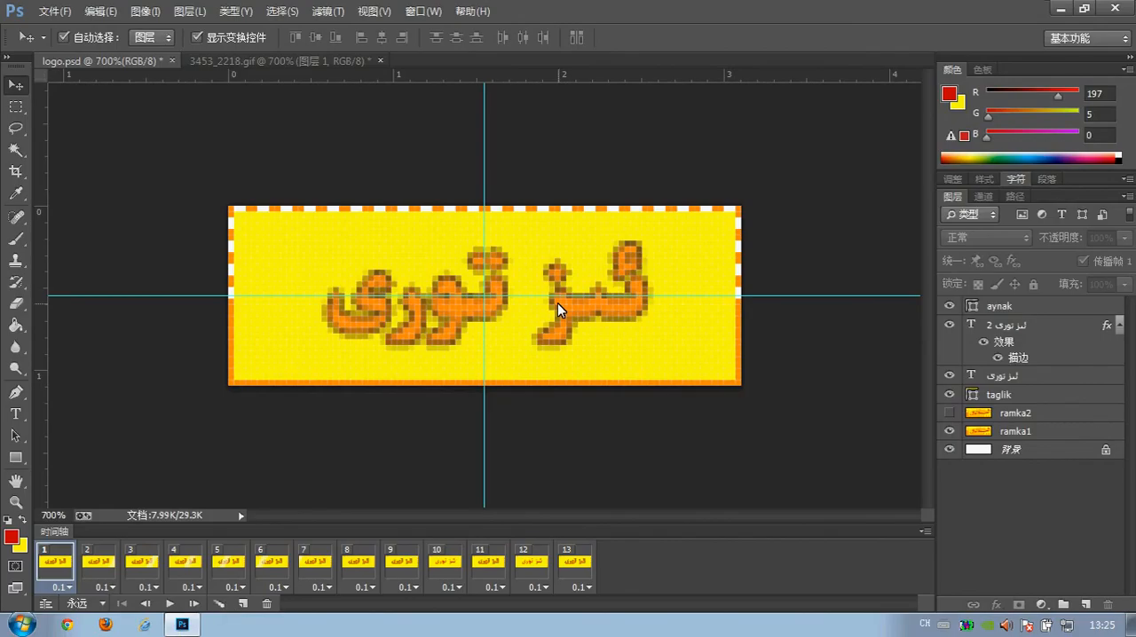